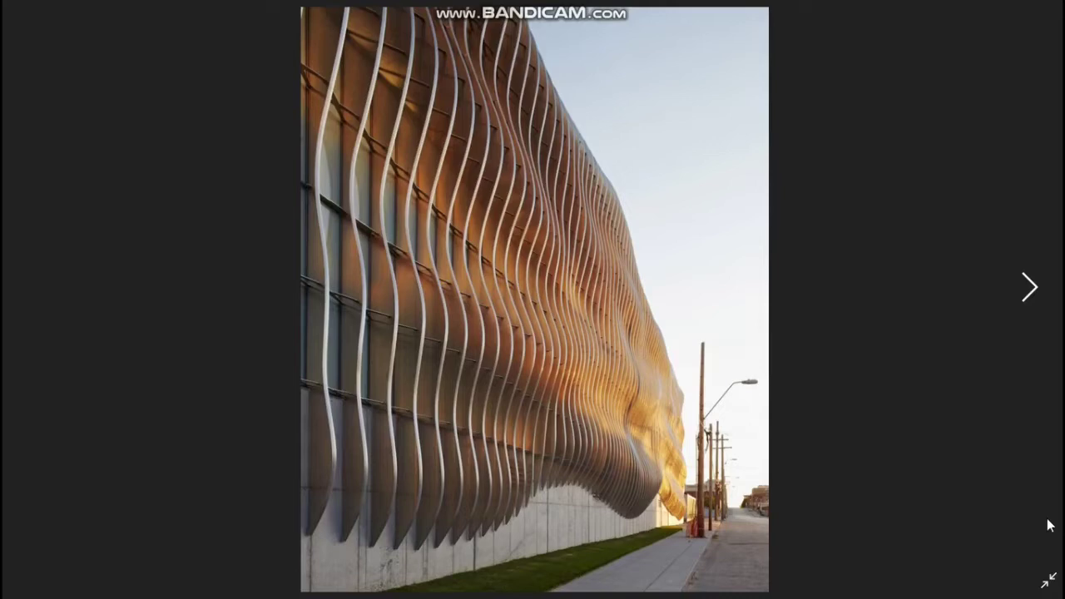
# Leave the full-screen reference photo of the wavy façade and switch to the Level 1 floor plan in Revit
pyautogui.click(1048, 580)
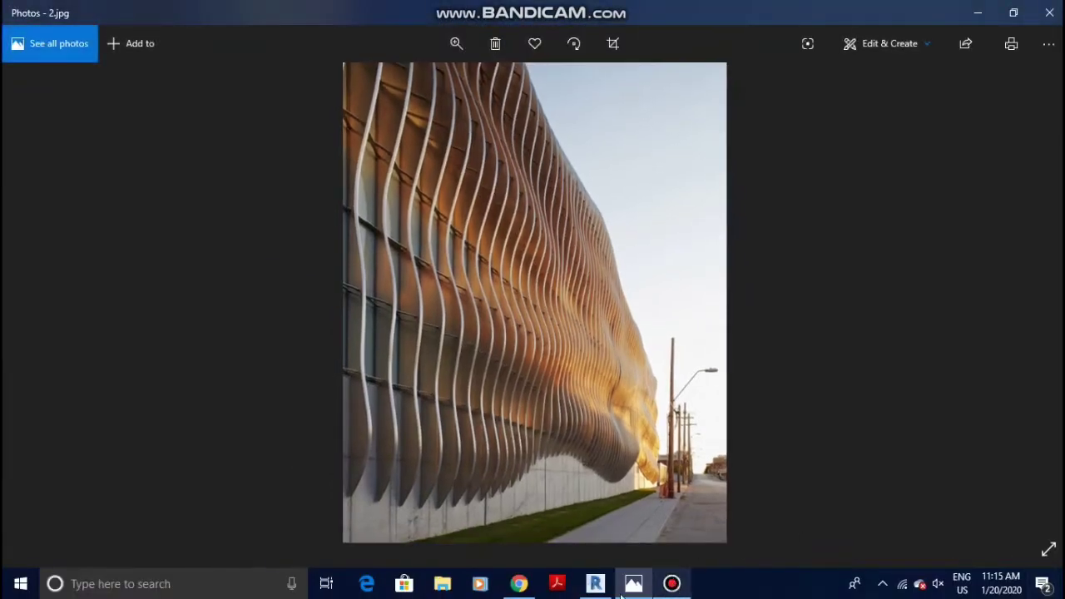
pyautogui.click(594, 583)
pyautogui.scroll(4, 520, 252)
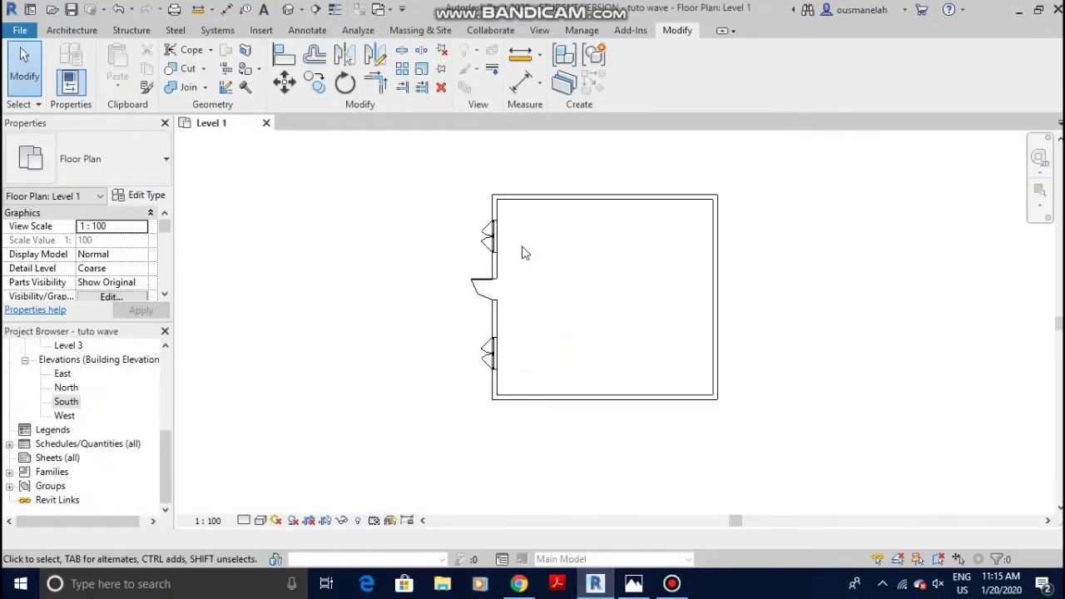
pyautogui.moveTo(581, 244)
pyautogui.mouseDown(button='middle')
pyautogui.moveTo(588, 294)
pyautogui.moveTo(588, 238)
pyautogui.moveTo(573, 234)
pyautogui.mouseUp(button='middle')
pyautogui.scroll(1, 574, 240)
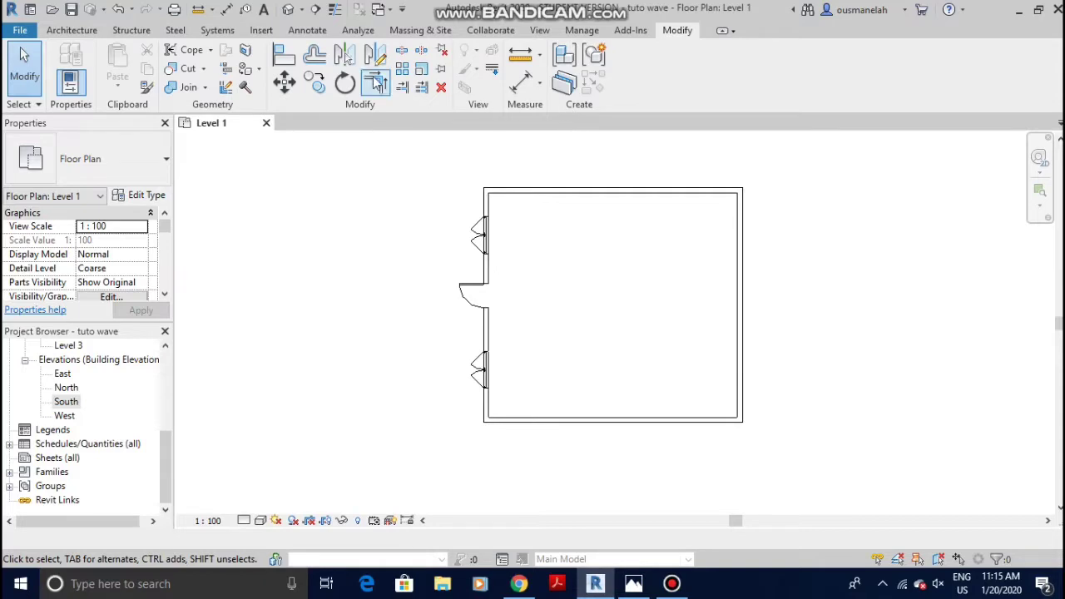
# Start a new in-place mass named Mass 1
pyautogui.click(412, 32)
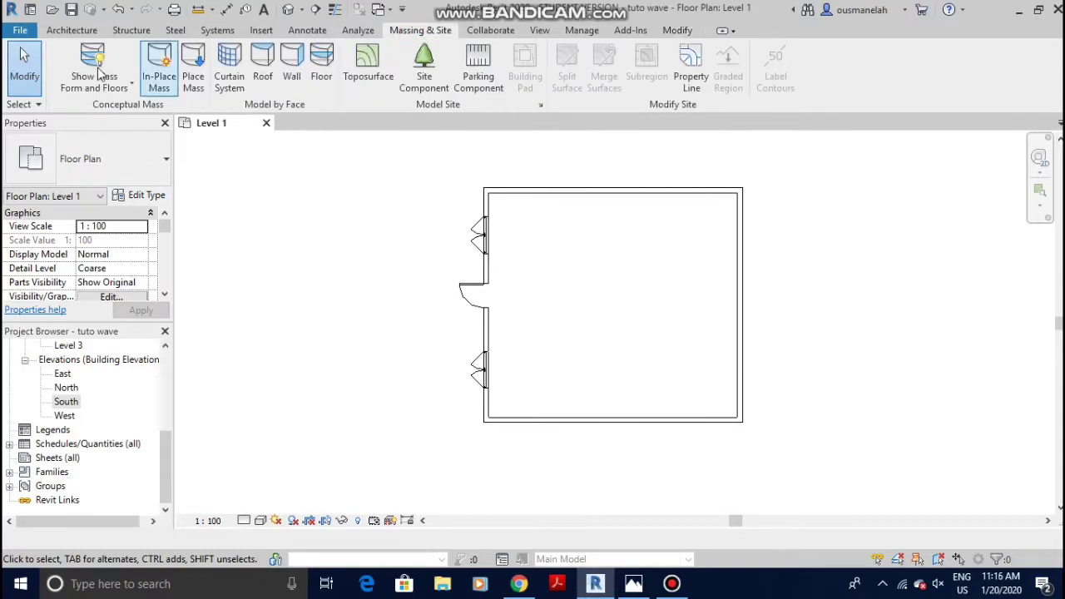
pyautogui.click(147, 63)
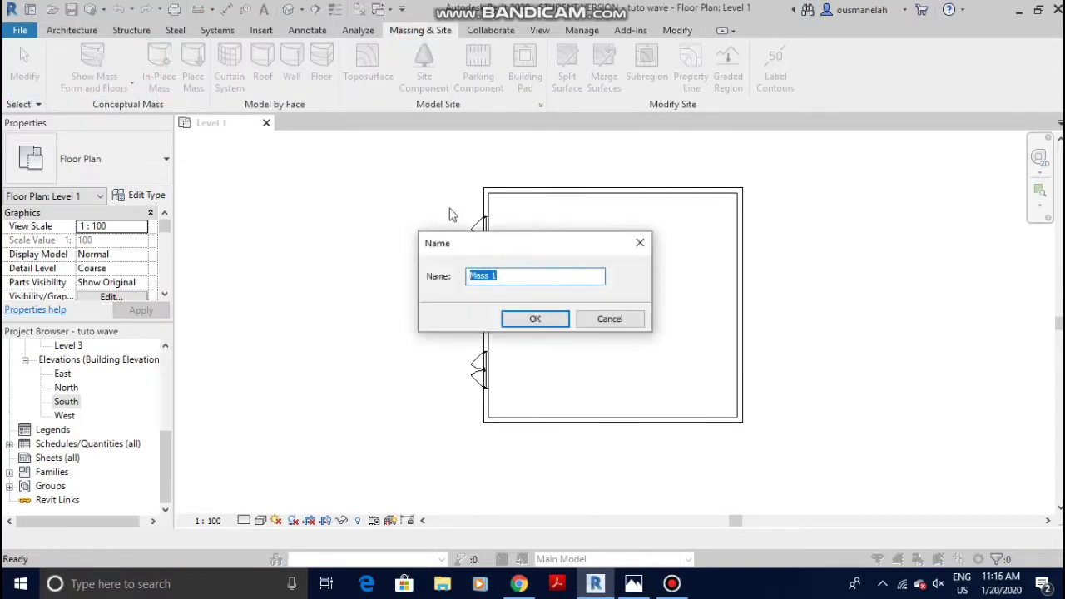
pyautogui.click(540, 319)
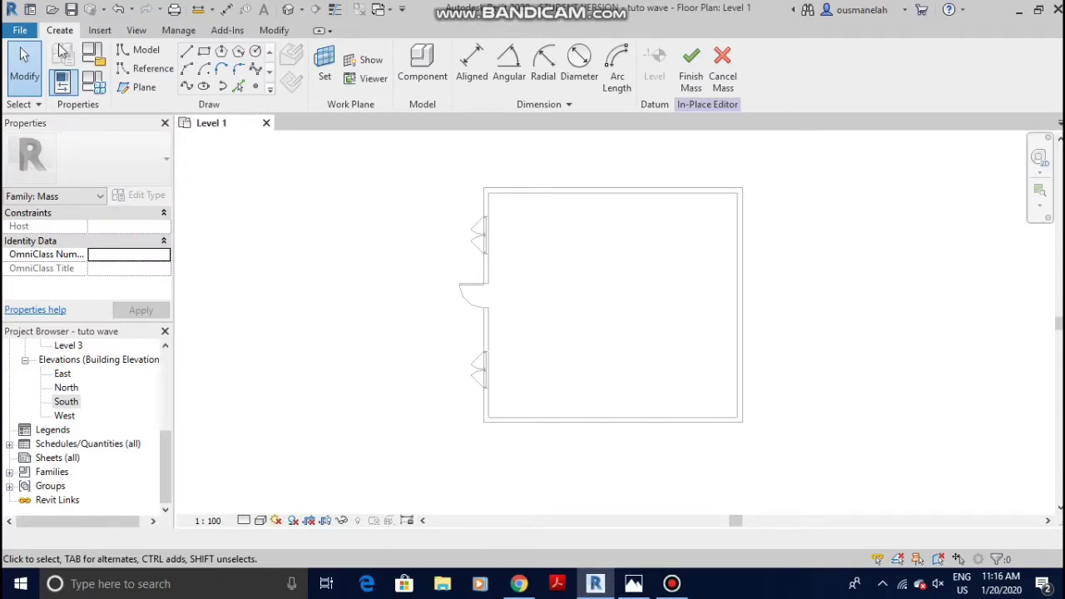
# Draw a horizontal reference plane extending west from the building's southwest corner
pyautogui.click(133, 90)
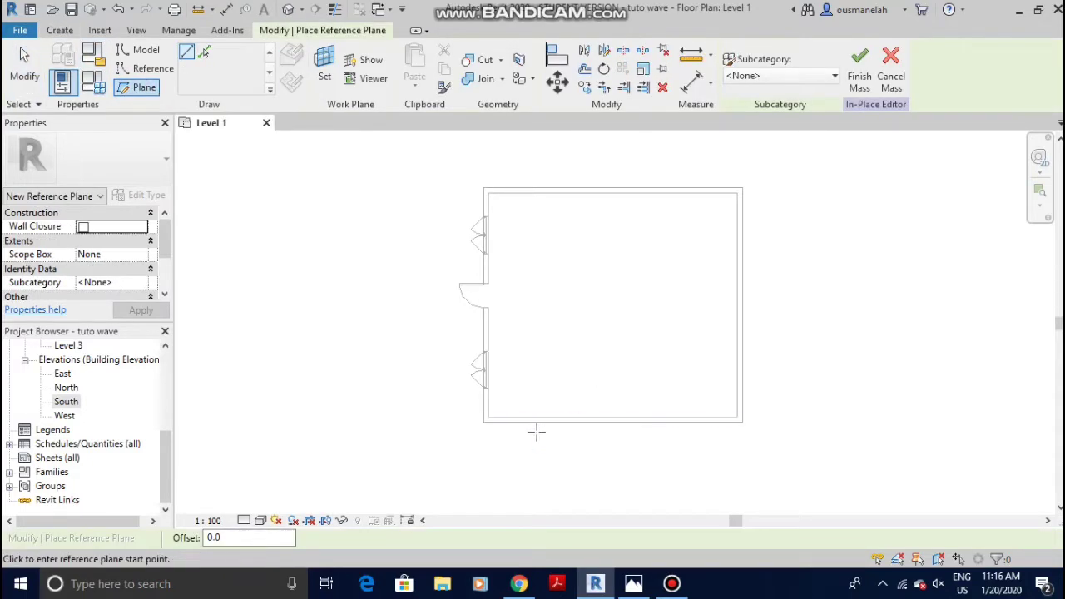
pyautogui.click(485, 420)
pyautogui.scroll(-3, 638, 420)
pyautogui.scroll(-2, 638, 420)
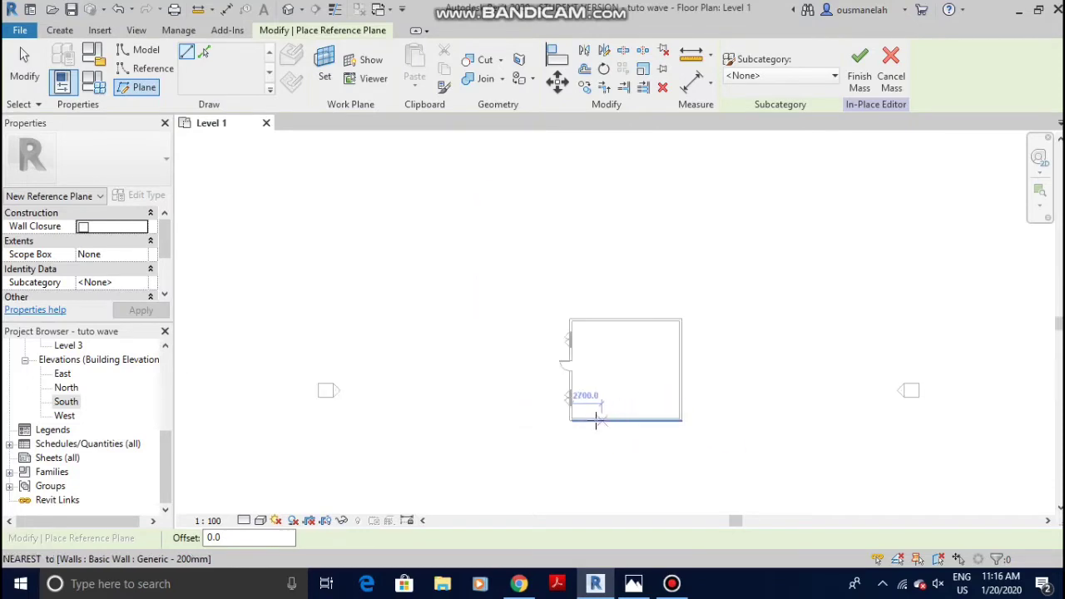
pyautogui.click(584, 414)
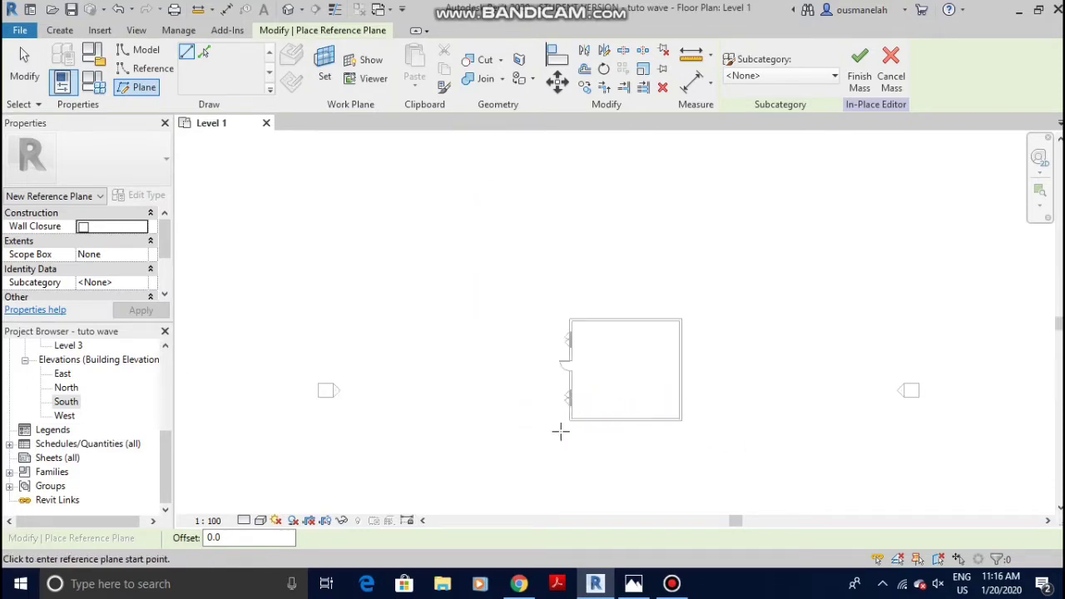
pyautogui.scroll(3, 564, 423)
pyautogui.click(569, 423)
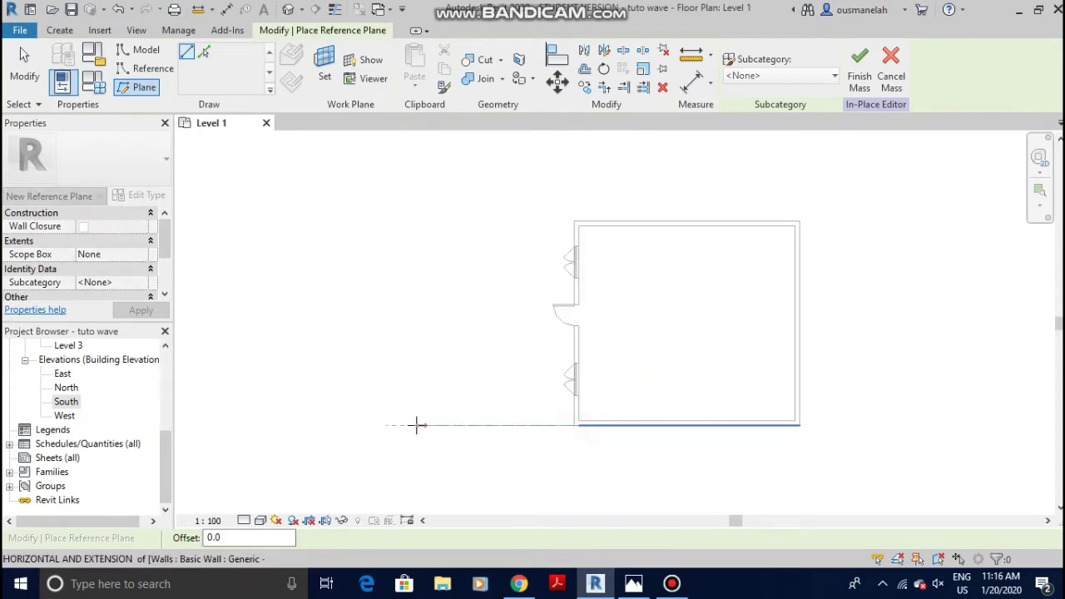
pyautogui.click(346, 425)
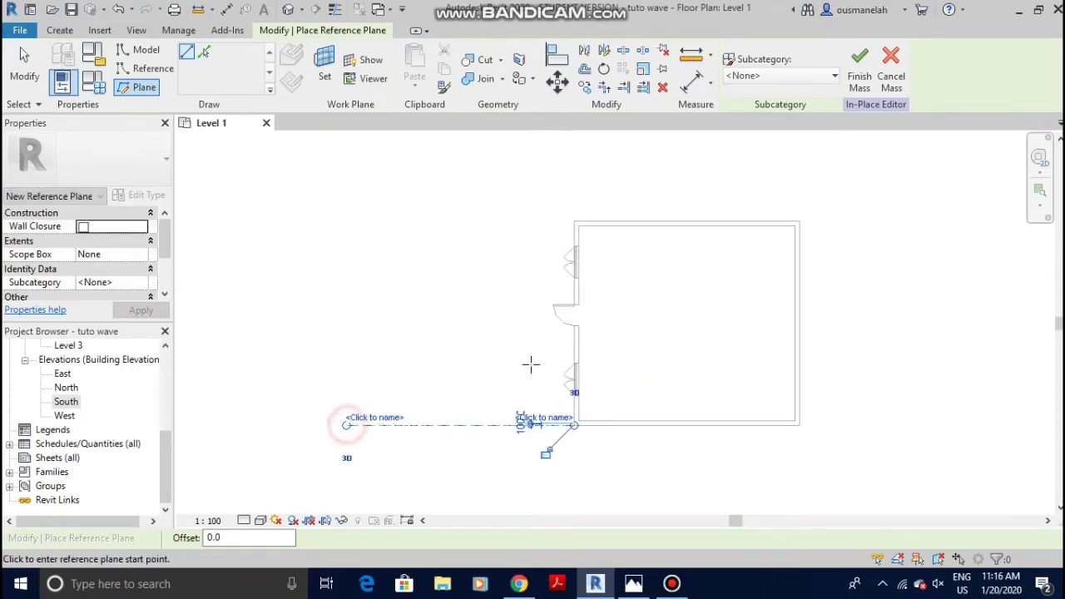
# Draw three more horizontal reference planes westward from the west wall, with the last one starting at the northwest corner
pyautogui.click(573, 358)
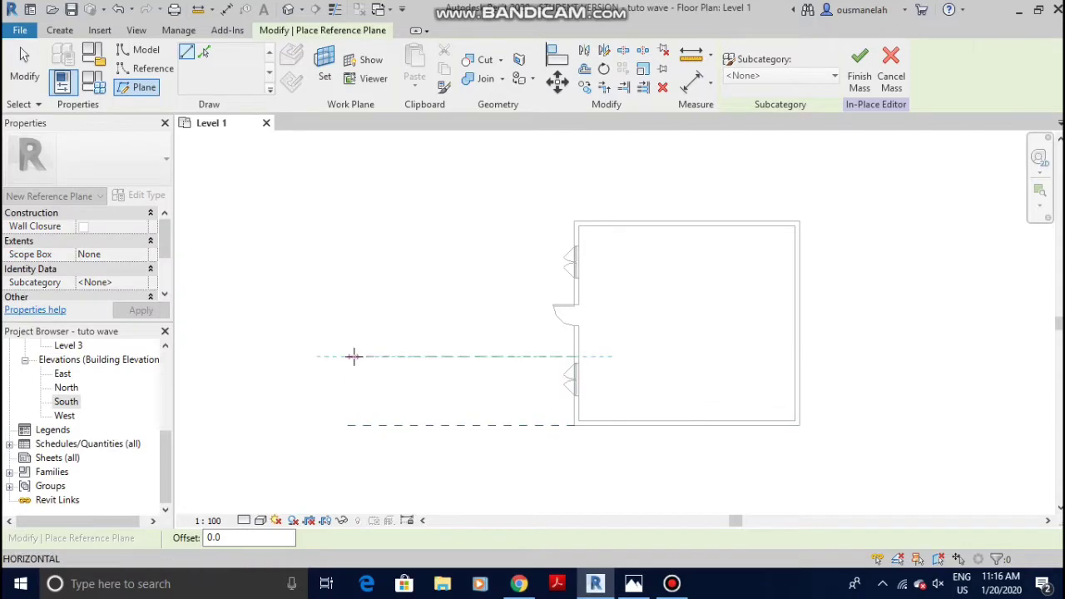
pyautogui.click(354, 356)
pyautogui.click(572, 278)
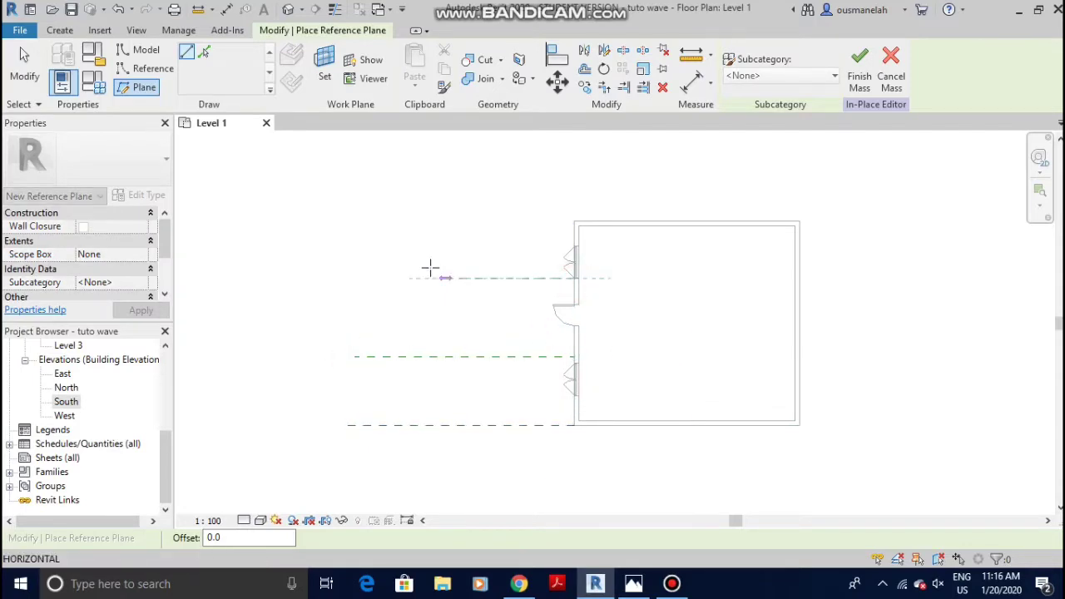
pyautogui.click(362, 278)
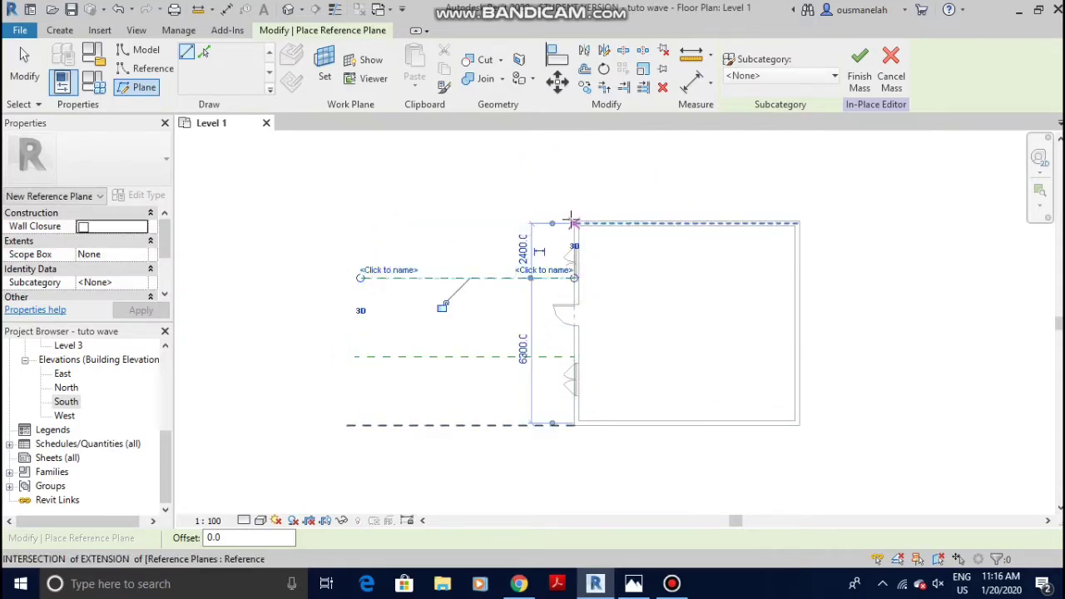
pyautogui.click(569, 220)
pyautogui.click(360, 220)
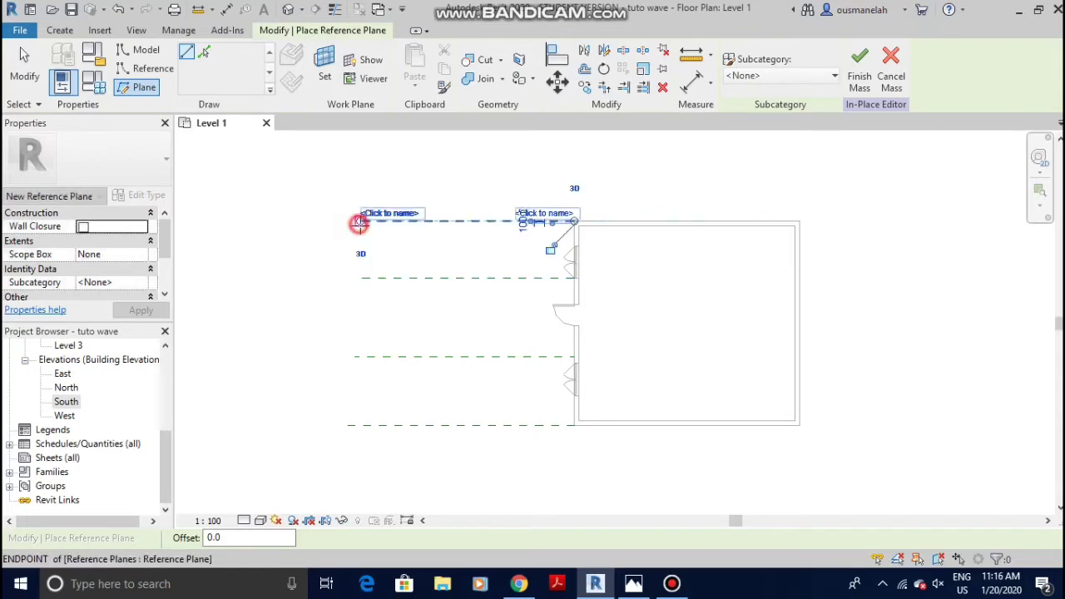
pyautogui.press('Escape')
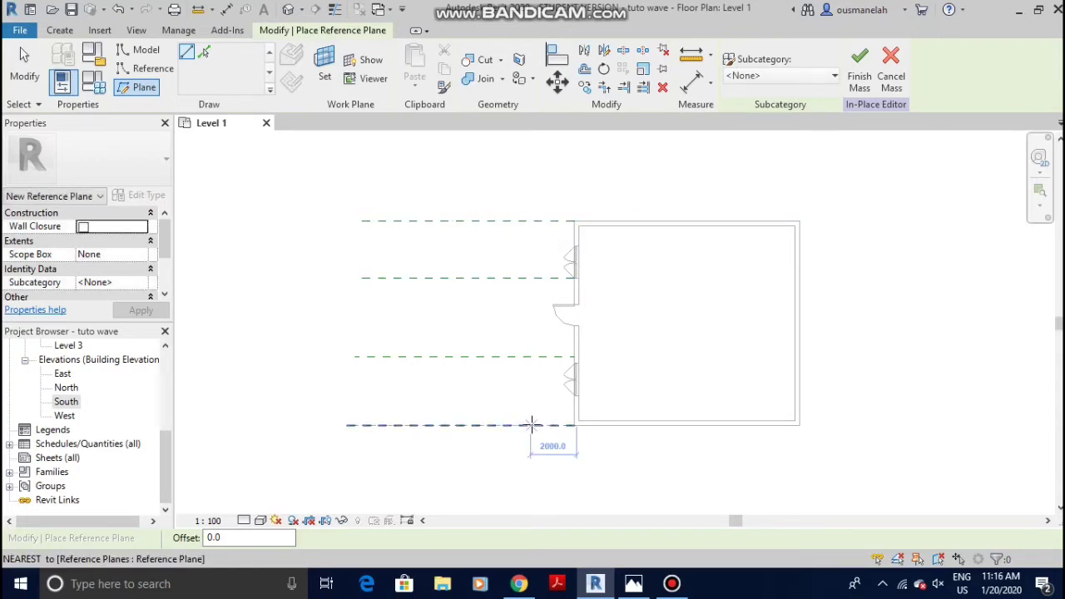
pyautogui.press('Escape')
# Name the southernmost reference plane A and the next one to the north B
pyautogui.click(533, 425)
pyautogui.scroll(4, 529, 421)
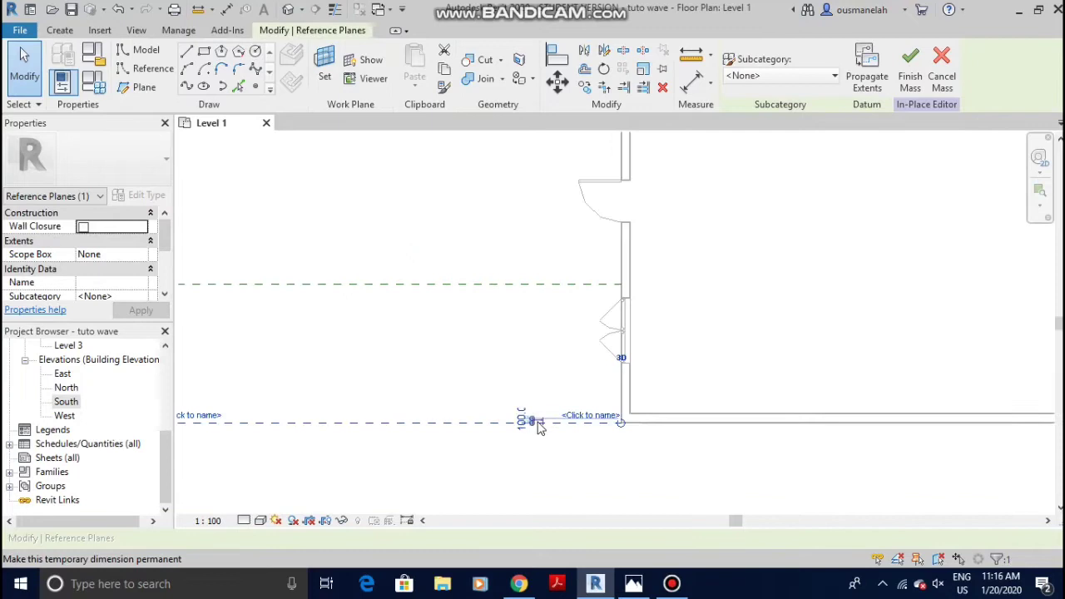
pyautogui.click(588, 415)
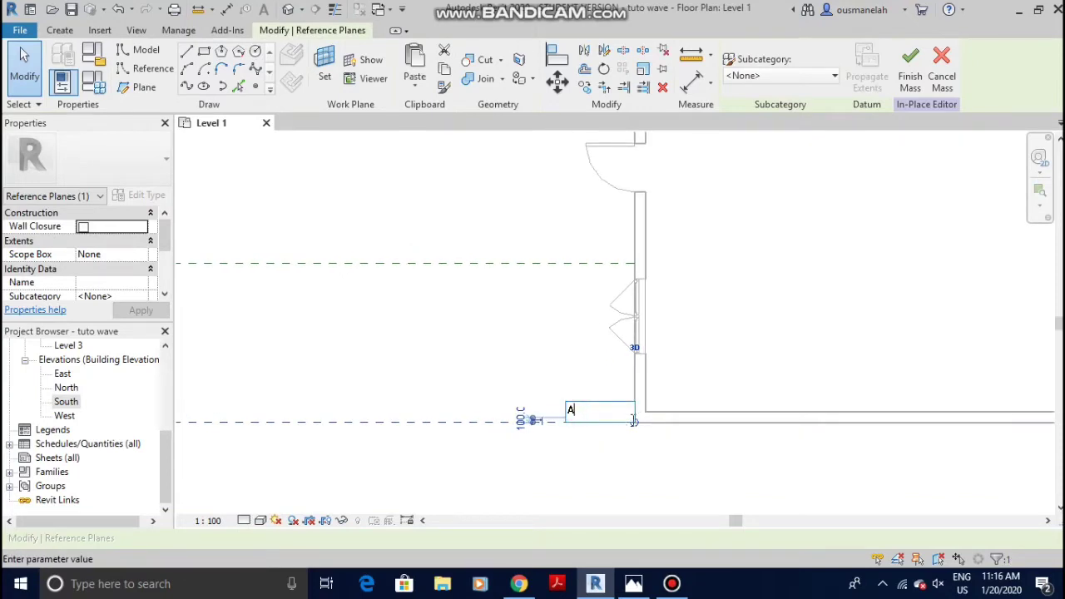
pyautogui.write('A')
pyautogui.click(557, 302)
pyautogui.click(565, 263)
pyautogui.click(586, 253)
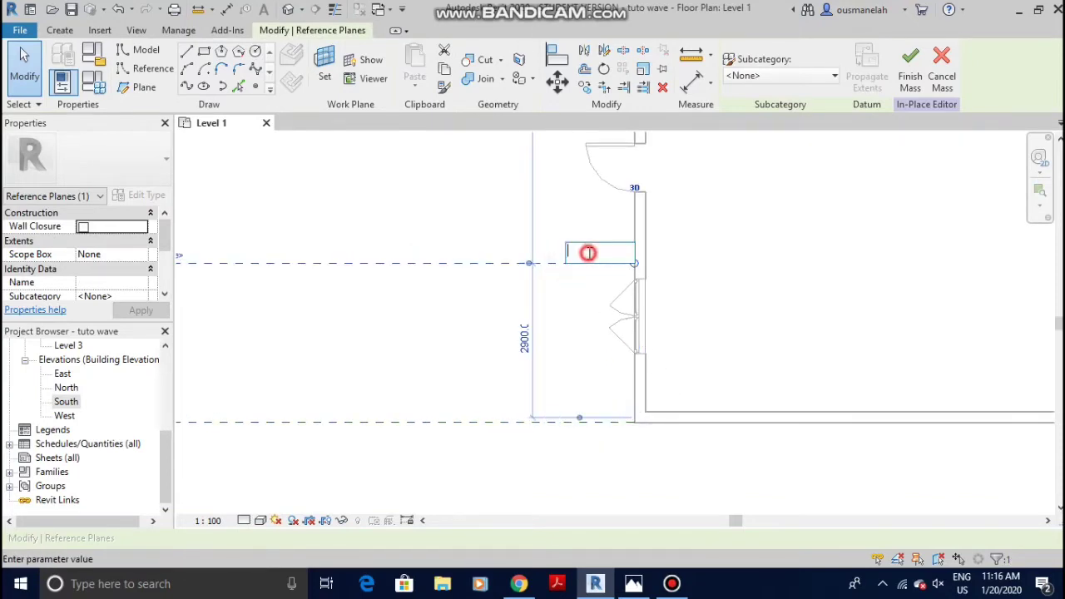
pyautogui.write('B')
pyautogui.click(561, 205)
# Name the third reference plane from the south C and the northernmost one D
pyautogui.moveTo(560, 204); pyautogui.dragTo(604, 428, button='middle')
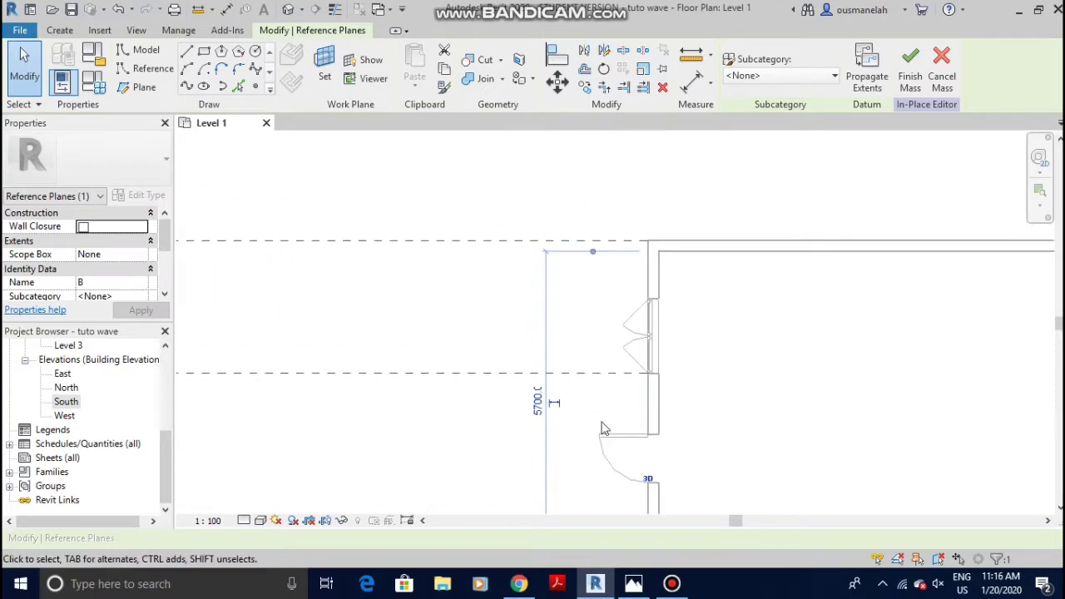
pyautogui.click(598, 372)
pyautogui.click(609, 369)
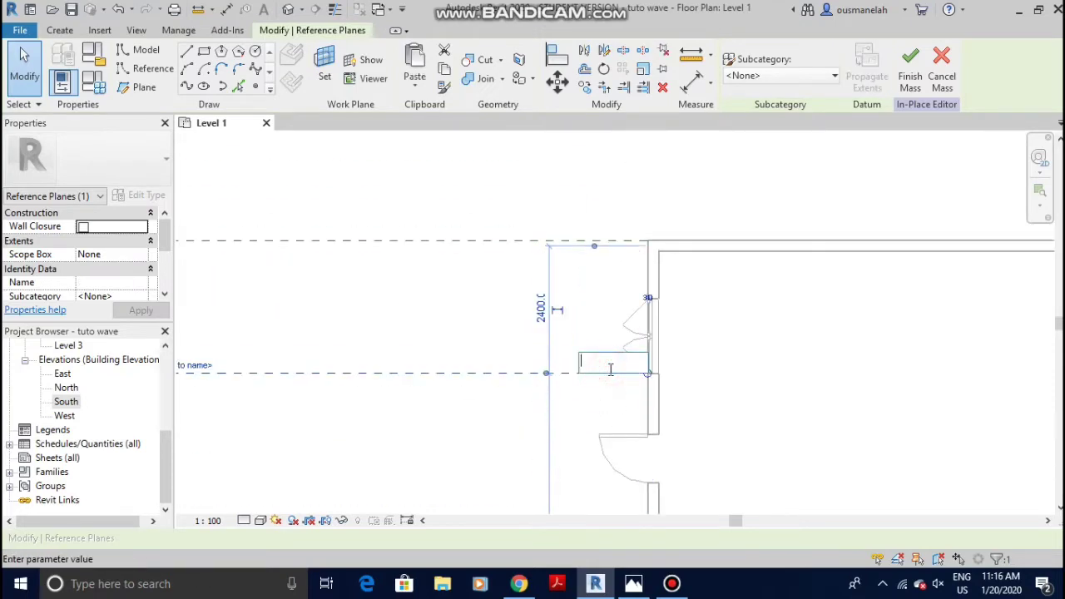
pyautogui.write('C')
pyautogui.click(466, 297)
pyautogui.click(559, 239)
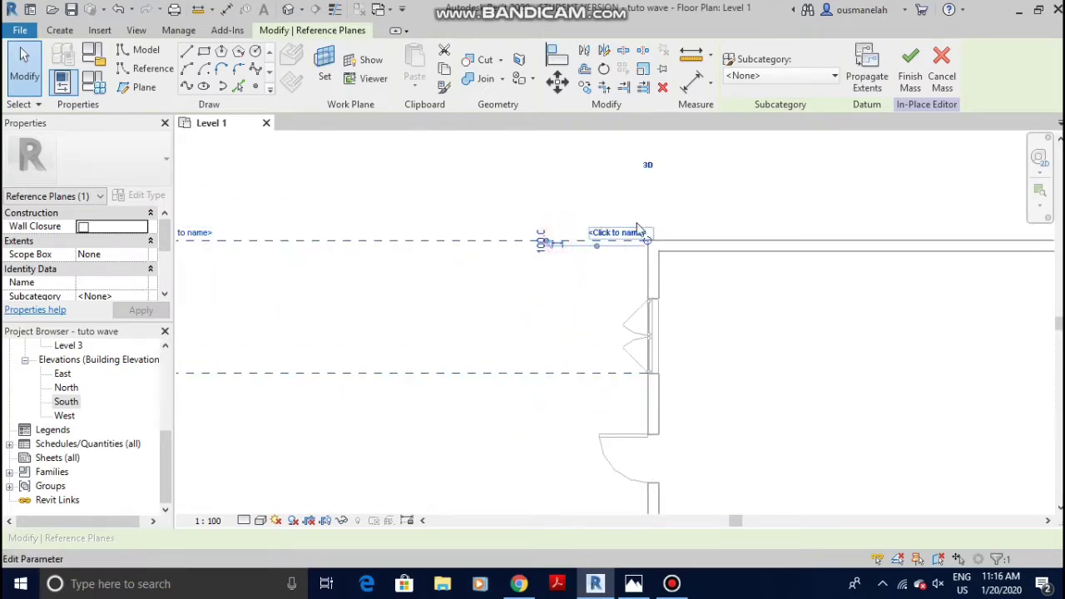
pyautogui.click(633, 233)
pyautogui.write('D')
pyautogui.click(468, 299)
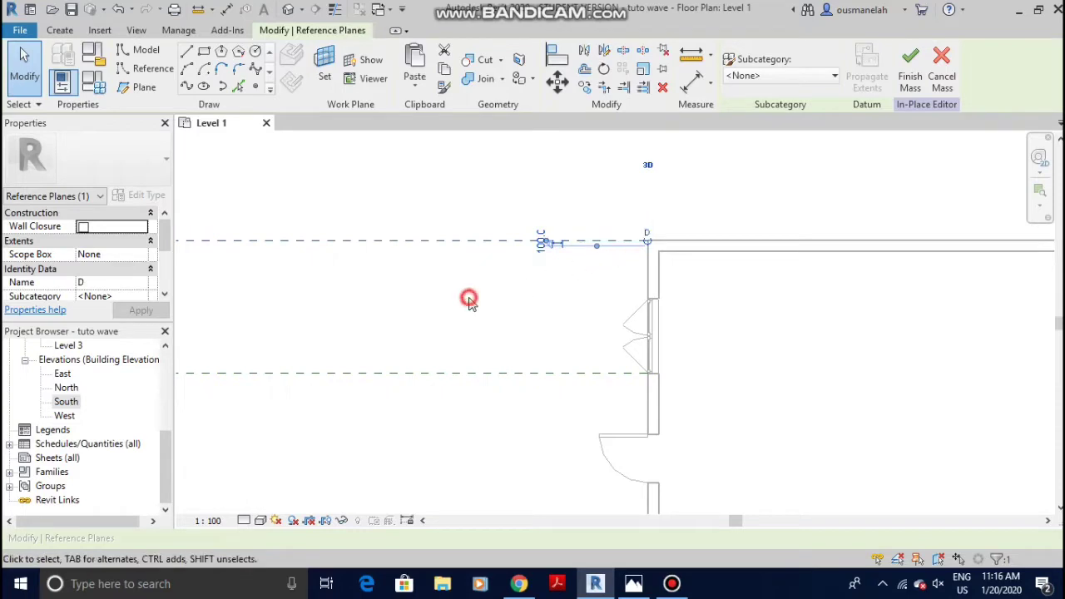
# Place an aligned dimension string across all four reference planes and apply dimension equality to space them evenly
pyautogui.scroll(-4, 707, 256)
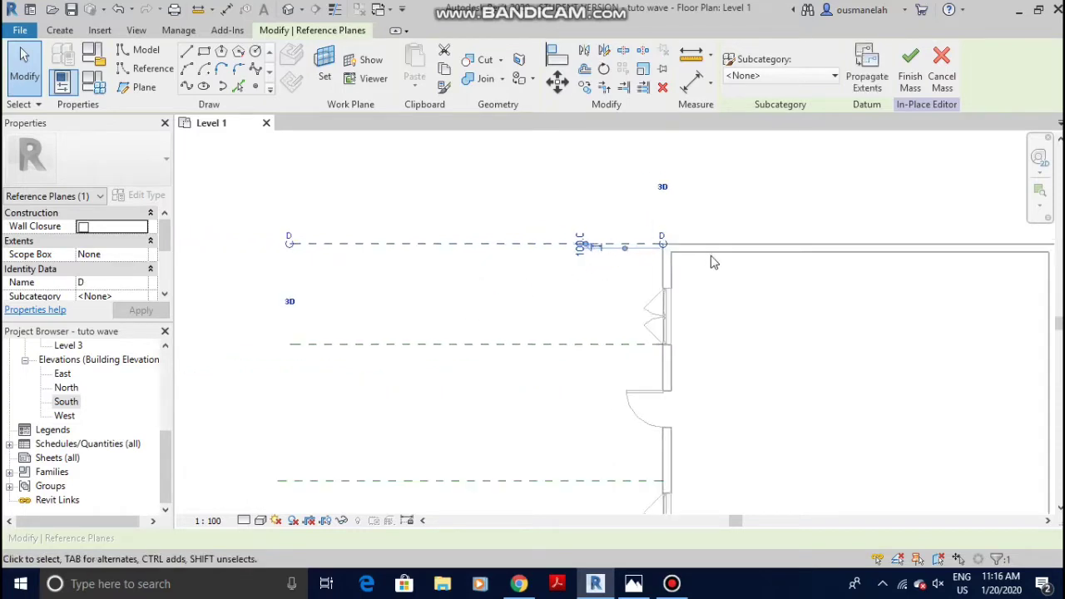
pyautogui.click(687, 86)
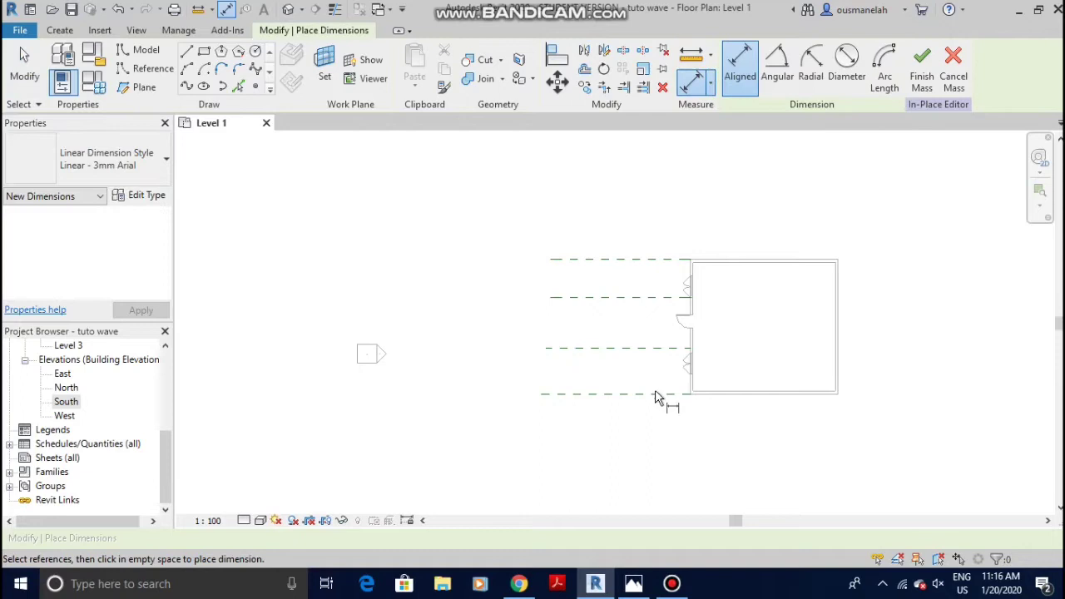
pyautogui.scroll(3, 657, 403)
pyautogui.click(588, 406)
pyautogui.scroll(-3, 594, 416)
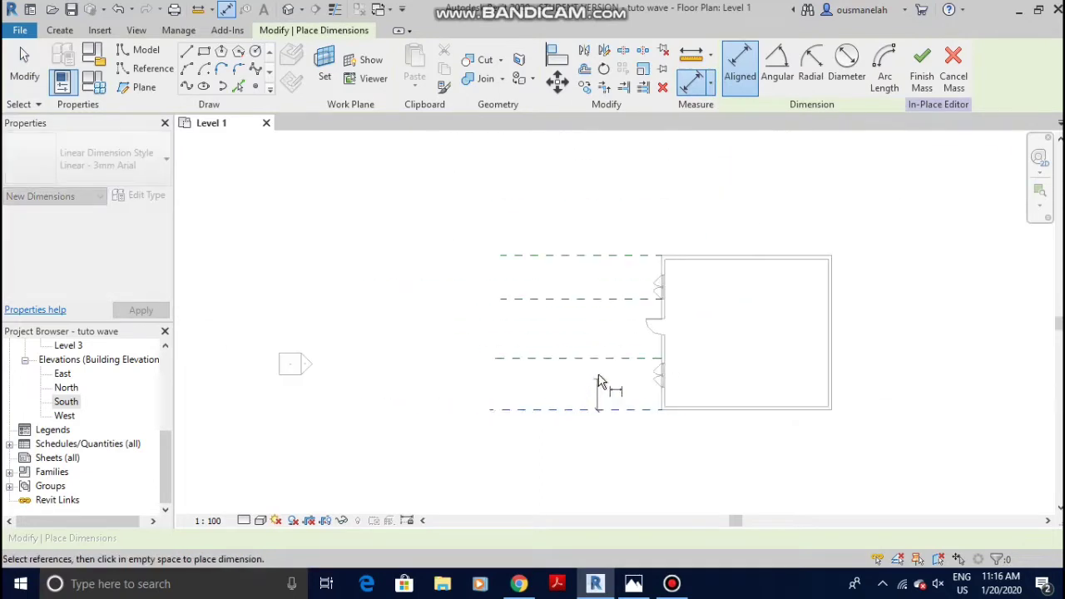
pyautogui.click(600, 359)
pyautogui.click(604, 298)
pyautogui.click(604, 256)
pyautogui.scroll(3, 615, 250)
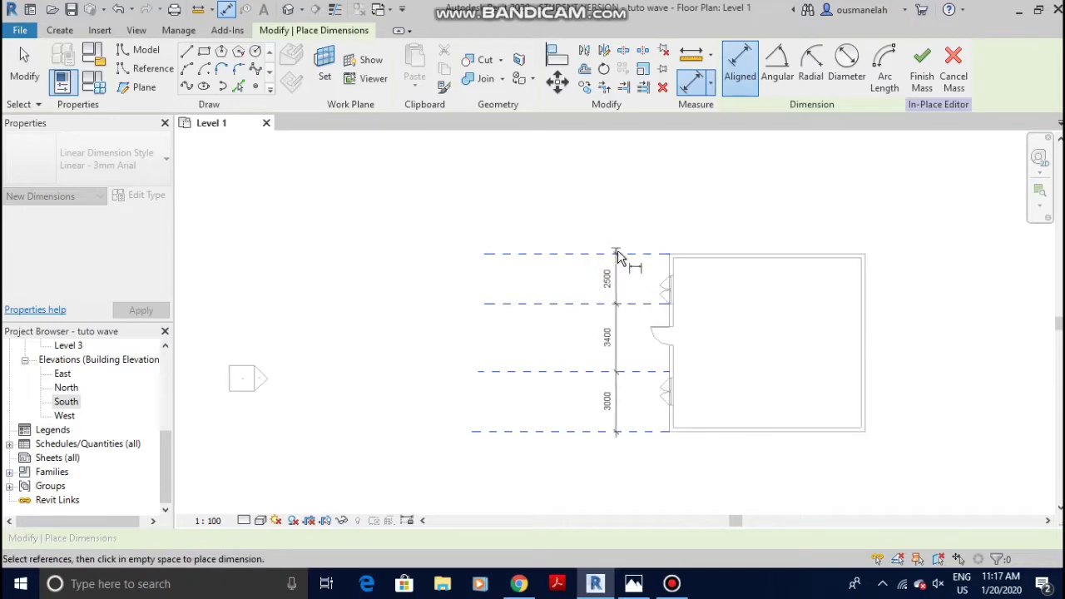
pyautogui.click(611, 276)
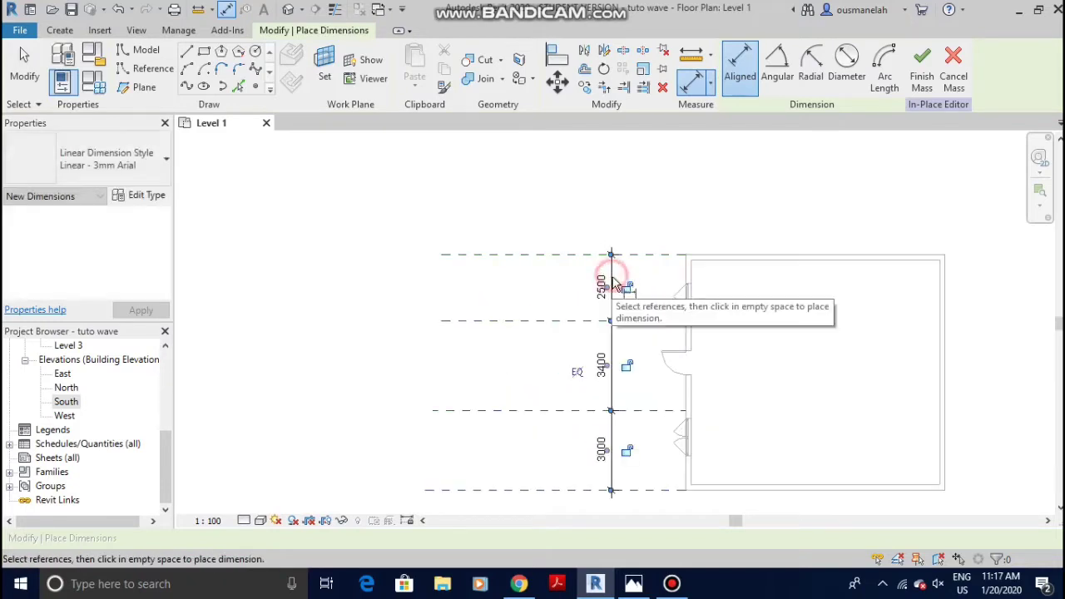
pyautogui.click(576, 374)
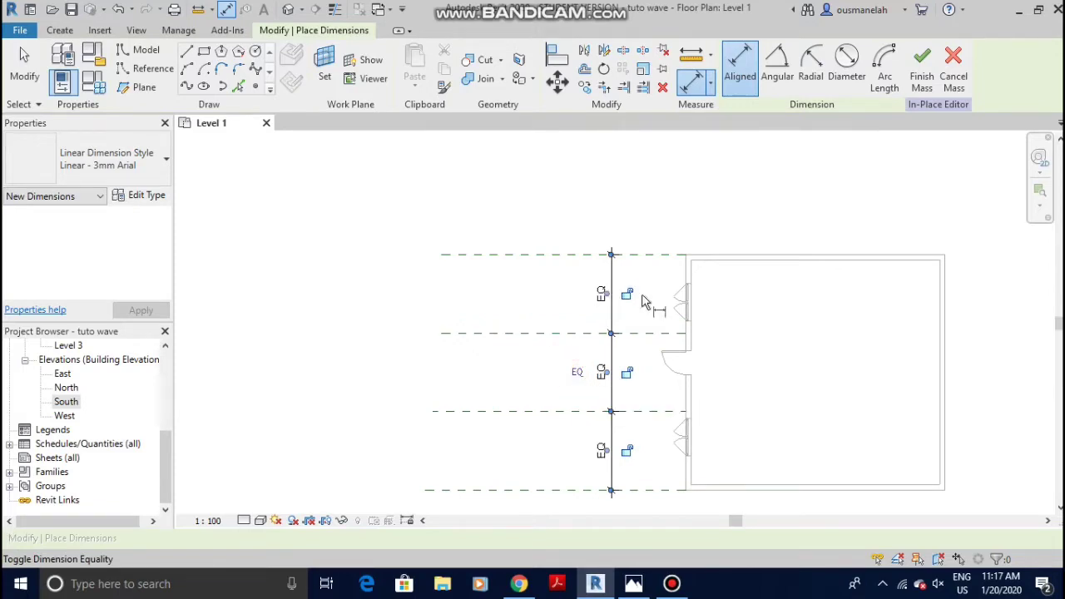
pyautogui.click(24, 67)
# Delete the equality dimension string across the reference planes
pyautogui.click(603, 301)
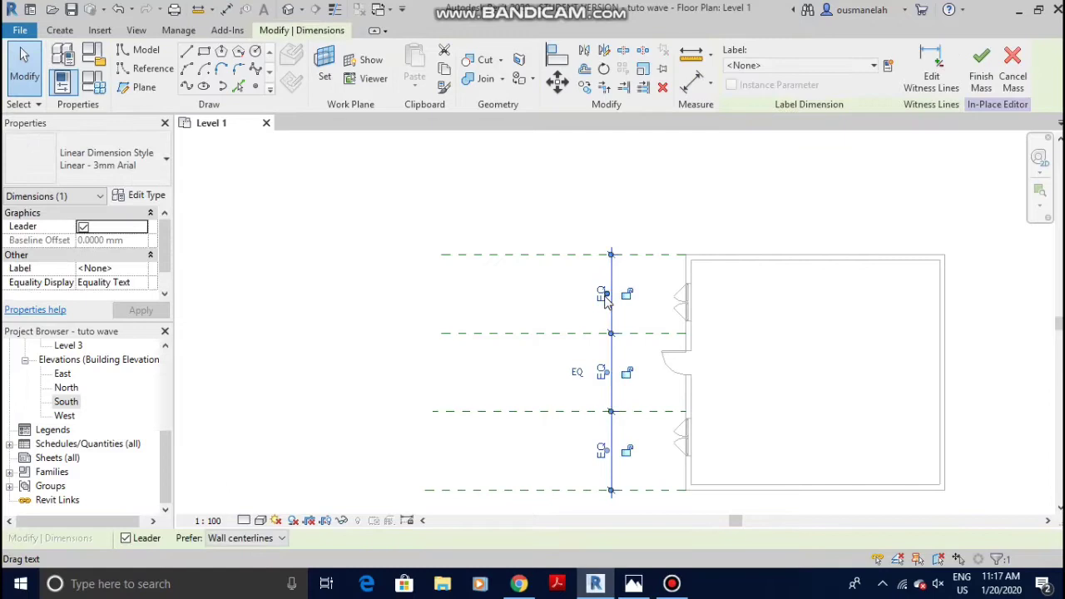
pyautogui.rightClick(606, 315)
pyautogui.click(678, 405)
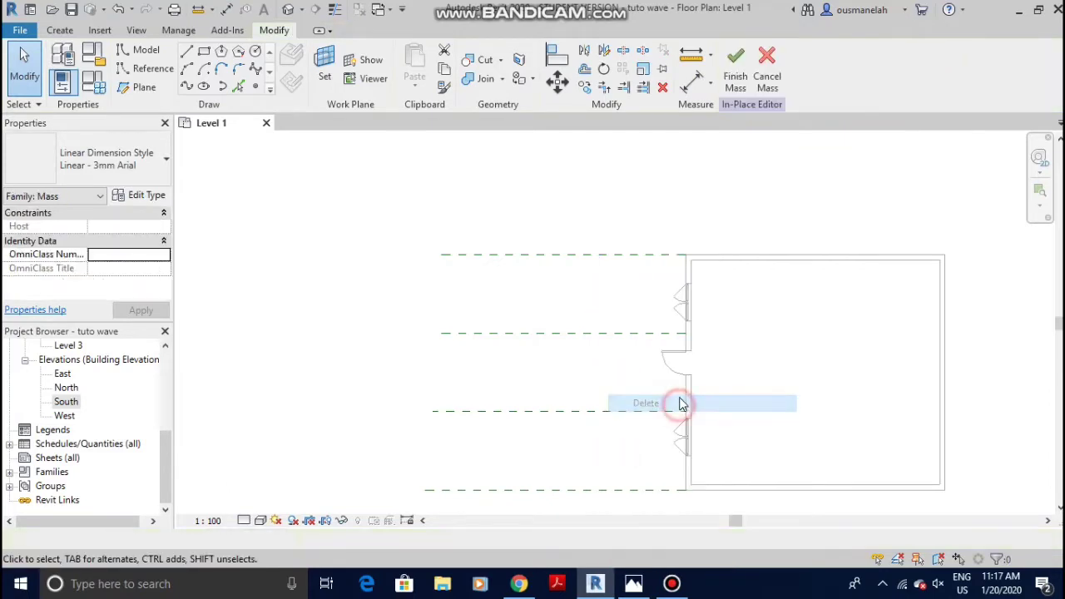
# Open the South elevation for work on the west façade and close the West elevation view
pyautogui.scroll(-3, 723, 306)
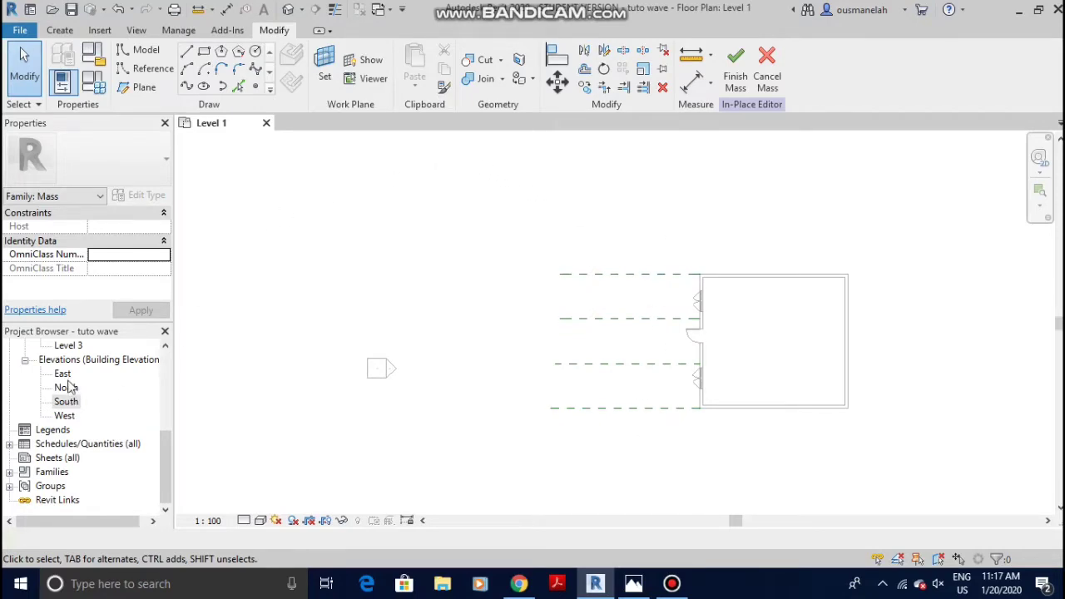
pyautogui.scroll(1, 66, 416)
pyautogui.doubleClick(65, 429)
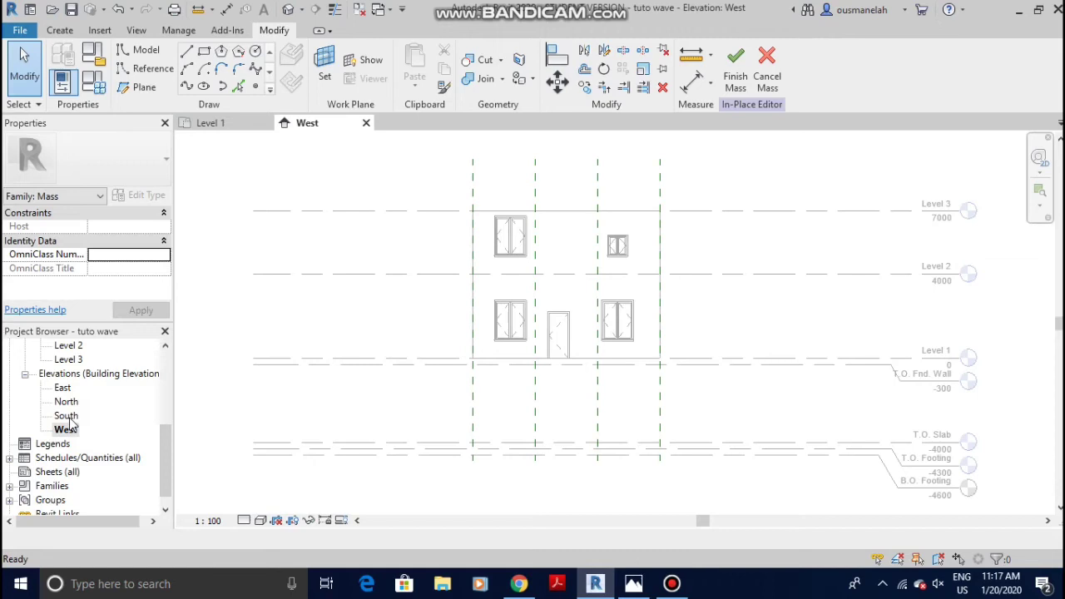
pyautogui.doubleClick(66, 417)
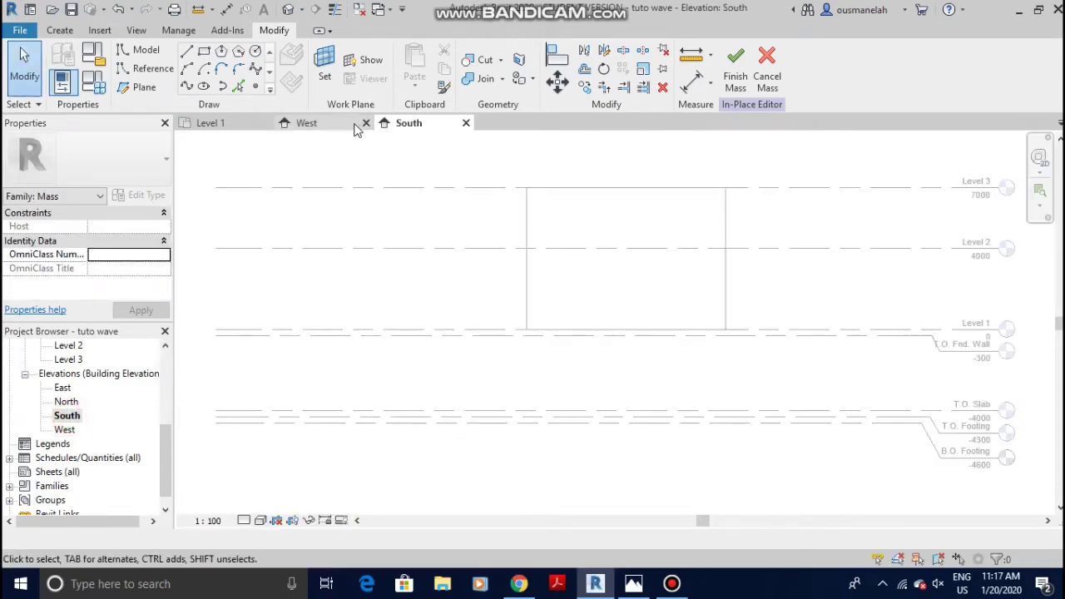
pyautogui.click(365, 124)
pyautogui.scroll(5, 513, 174)
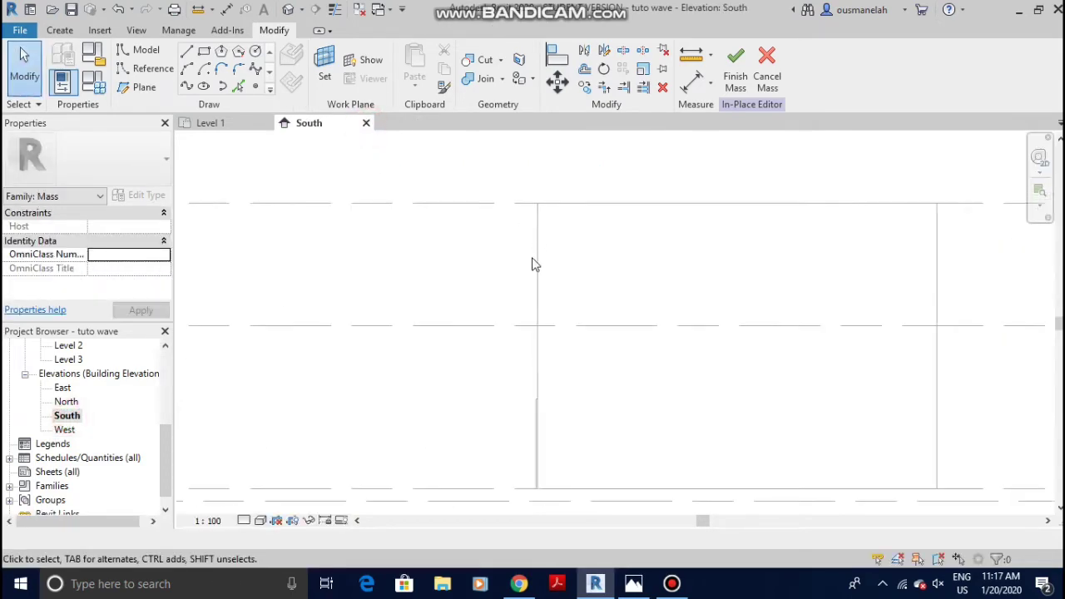
# Set the work plane to Reference Plane A and draw a short horizontal model line outward from the wall's top corner along Level 3
pyautogui.moveTo(558, 246); pyautogui.dragTo(637, 153, button='middle')
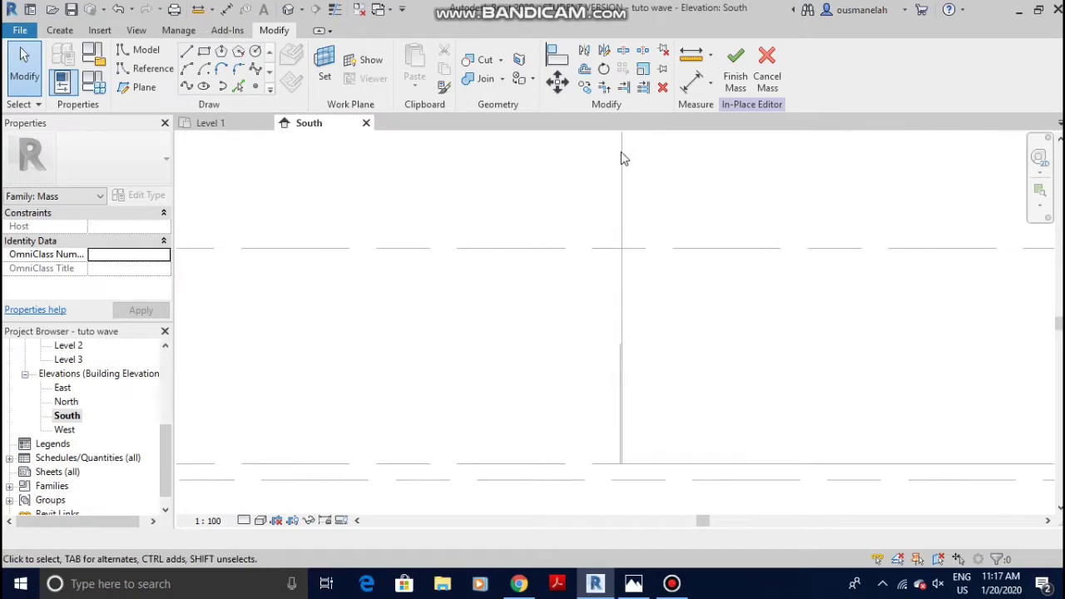
pyautogui.scroll(-1, 623, 158)
pyautogui.scroll(-1, 637, 318)
pyautogui.moveTo(637, 318); pyautogui.dragTo(637, 241, button='middle')
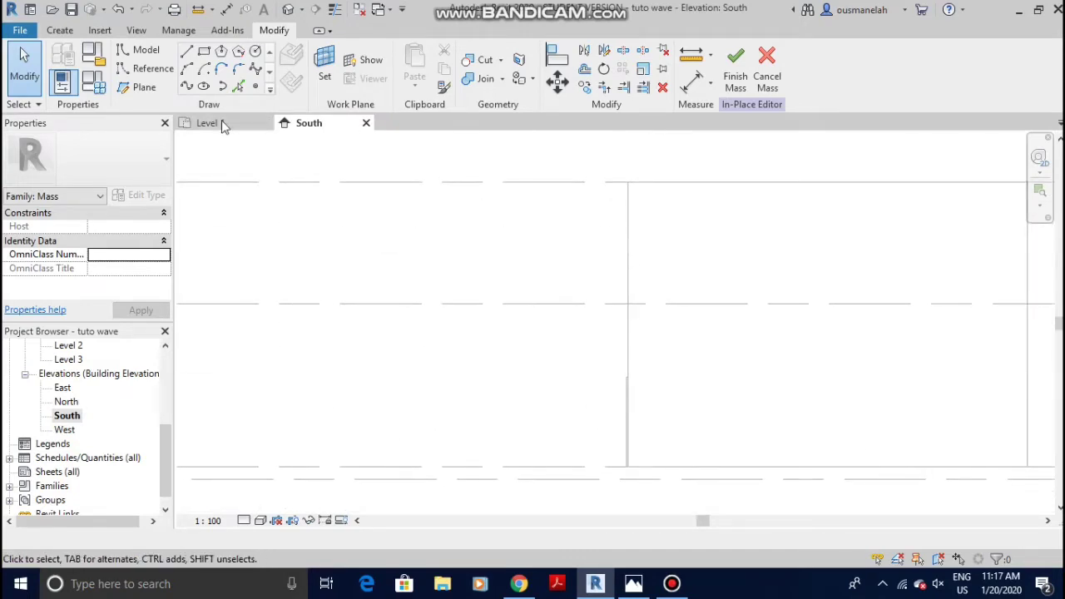
pyautogui.click(187, 51)
pyautogui.click(572, 290)
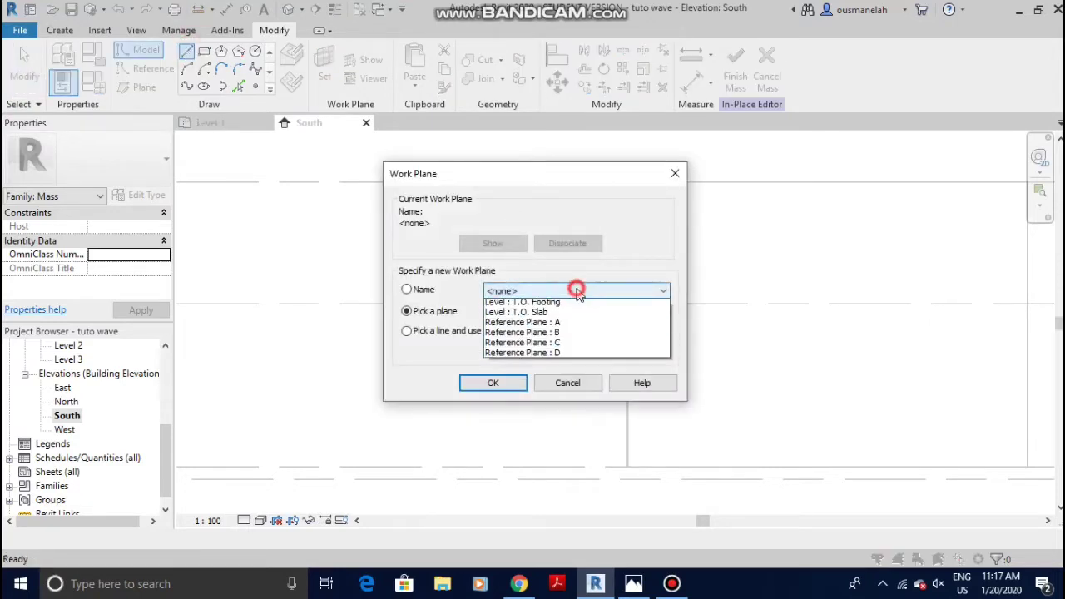
pyautogui.click(569, 389)
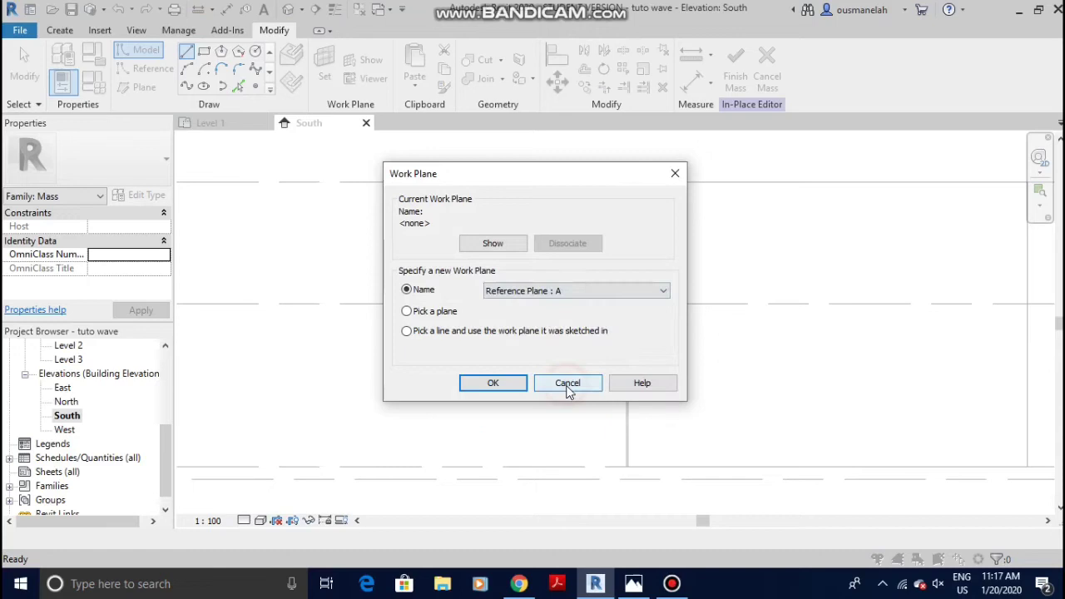
pyautogui.click(492, 380)
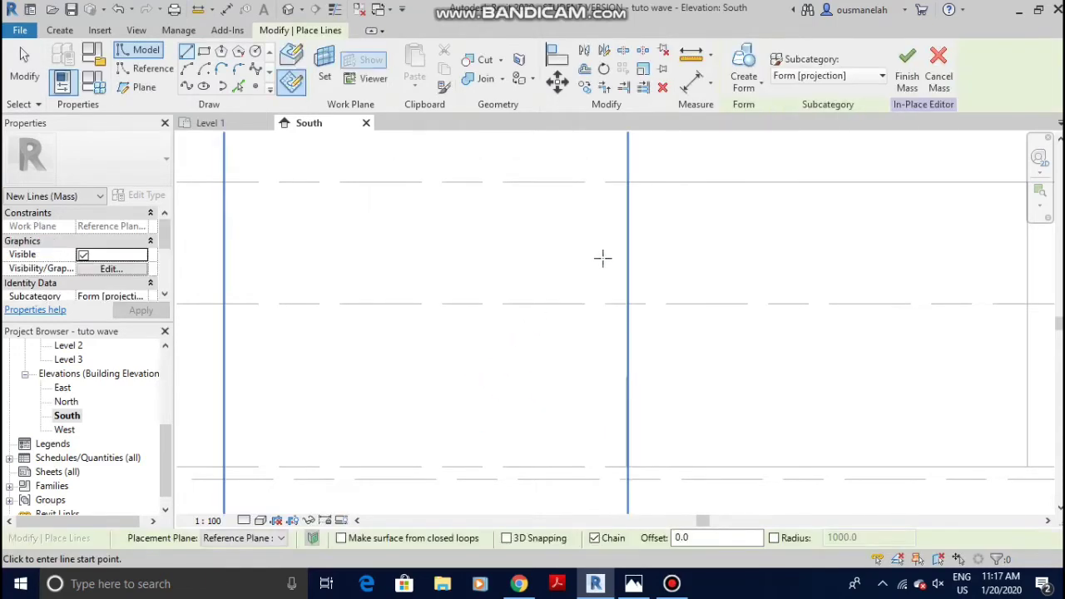
pyautogui.scroll(-3, 619, 308)
pyautogui.scroll(5, 570, 280)
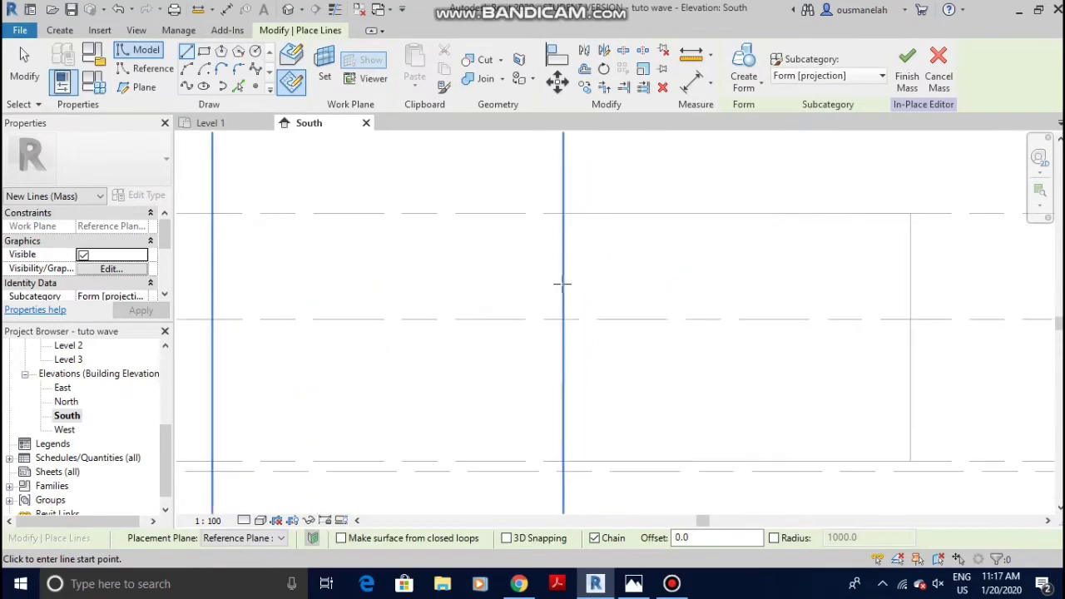
pyautogui.scroll(4, 544, 158)
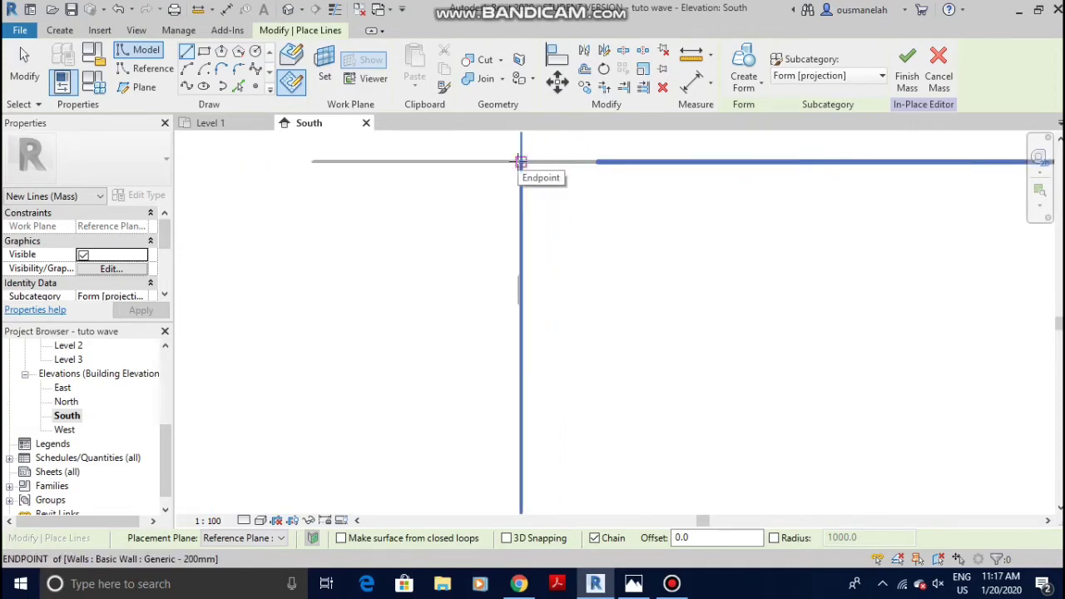
pyautogui.click(520, 161)
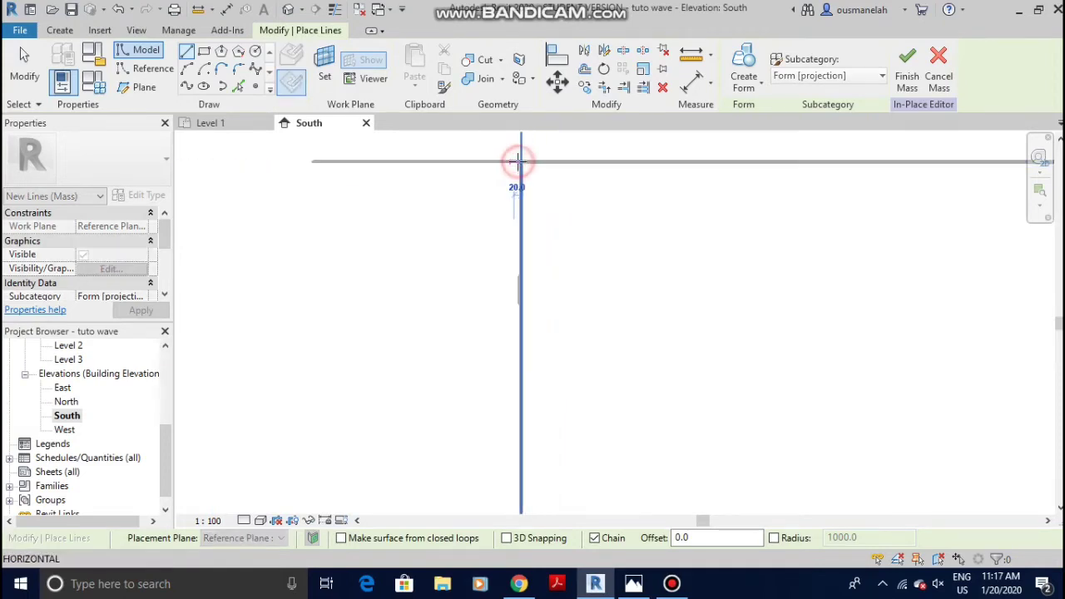
pyautogui.click(462, 161)
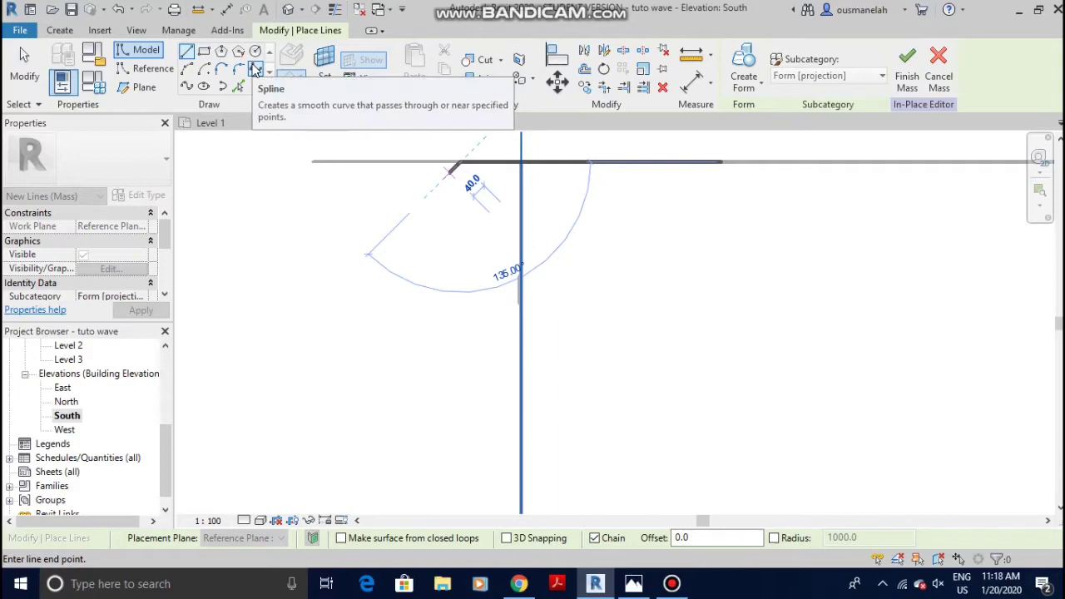
# Draw a wavy spline from the short line's outer end down to the wall's base level, alternating control points toward and away from the wall
pyautogui.click(256, 69)
pyautogui.click(466, 205)
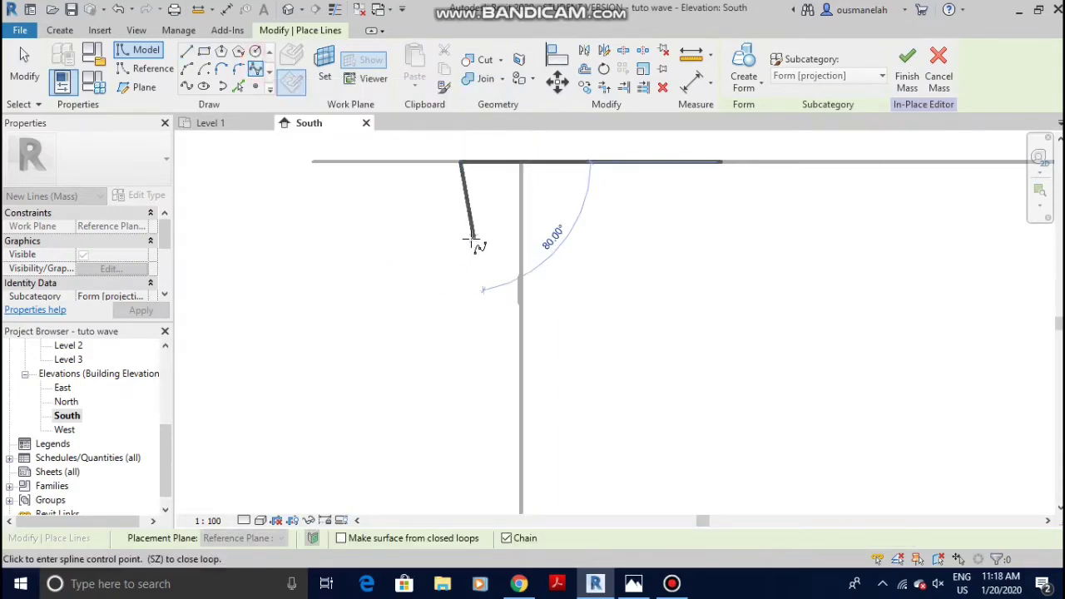
pyautogui.click(475, 327)
pyautogui.click(441, 429)
pyautogui.moveTo(458, 460); pyautogui.dragTo(434, 108, button='middle')
pyautogui.click(451, 267)
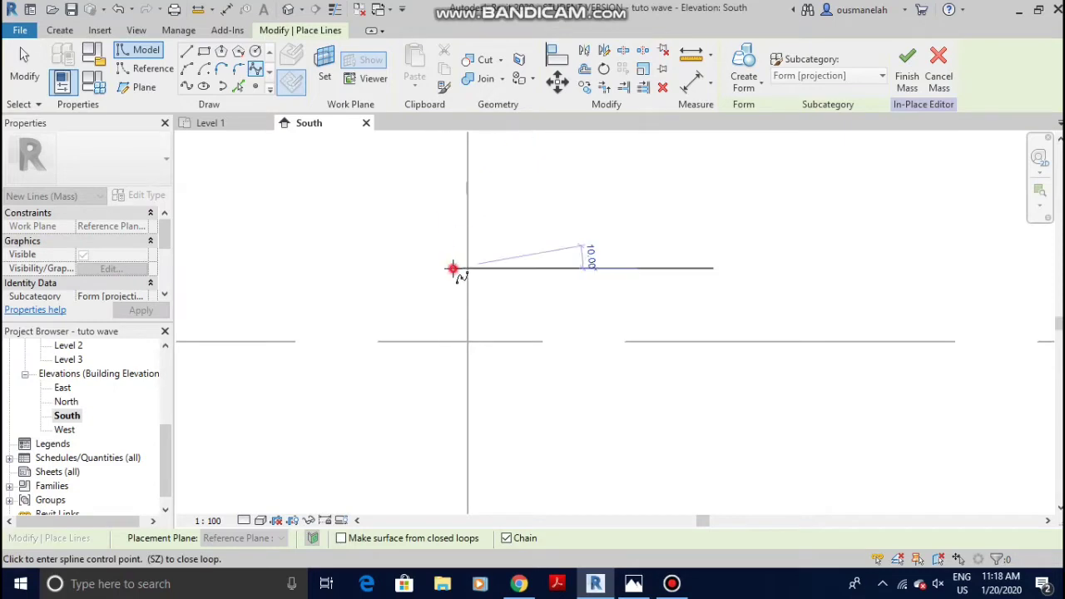
pyautogui.click(412, 405)
pyautogui.scroll(-2, 411, 469)
pyautogui.moveTo(425, 464); pyautogui.dragTo(432, 149, button='middle')
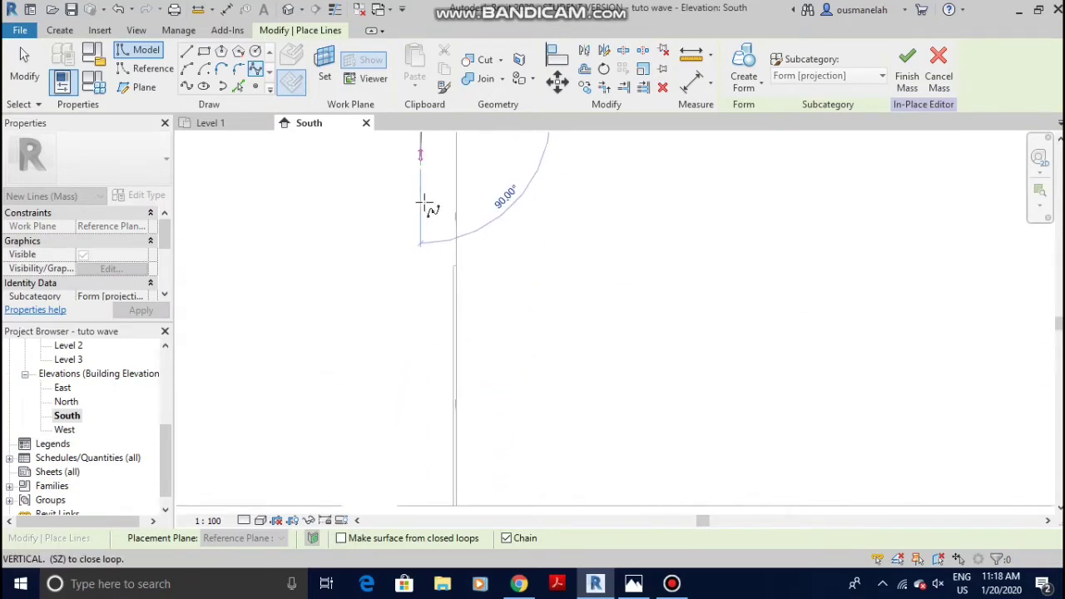
pyautogui.click(444, 395)
pyautogui.click(399, 475)
pyautogui.moveTo(428, 471)
pyautogui.mouseDown(button='middle')
pyautogui.moveTo(466, 357)
pyautogui.moveTo(471, 385)
pyautogui.mouseUp(button='middle')
pyautogui.click(417, 403)
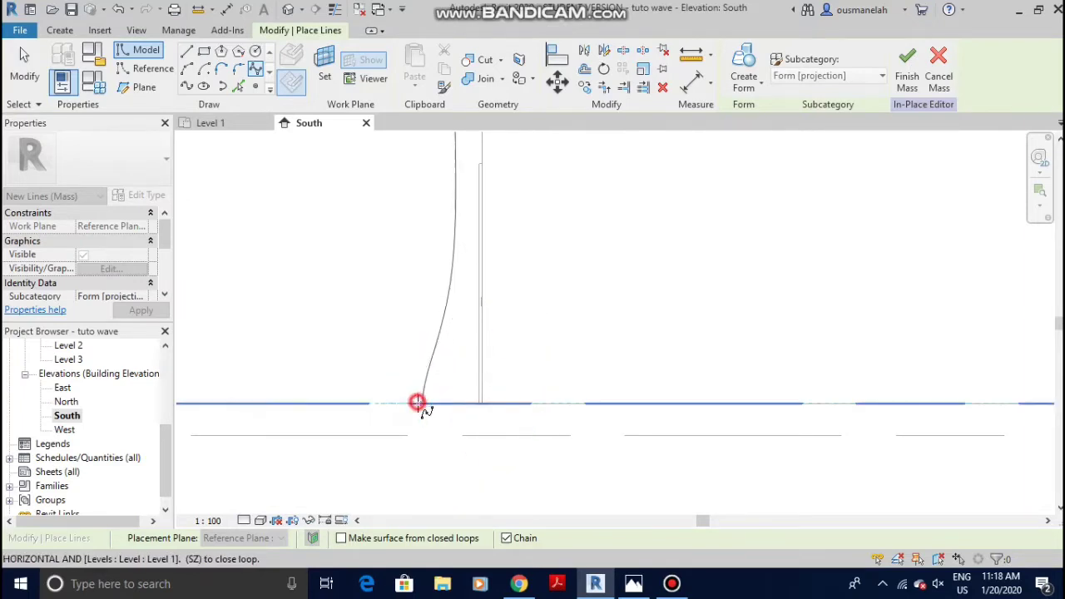
# Close the profile on plane A with a base line about 549 mm long to the wall and a vertical line up to its top corner
pyautogui.click(187, 53)
pyautogui.click(423, 404)
pyautogui.scroll(5, 483, 405)
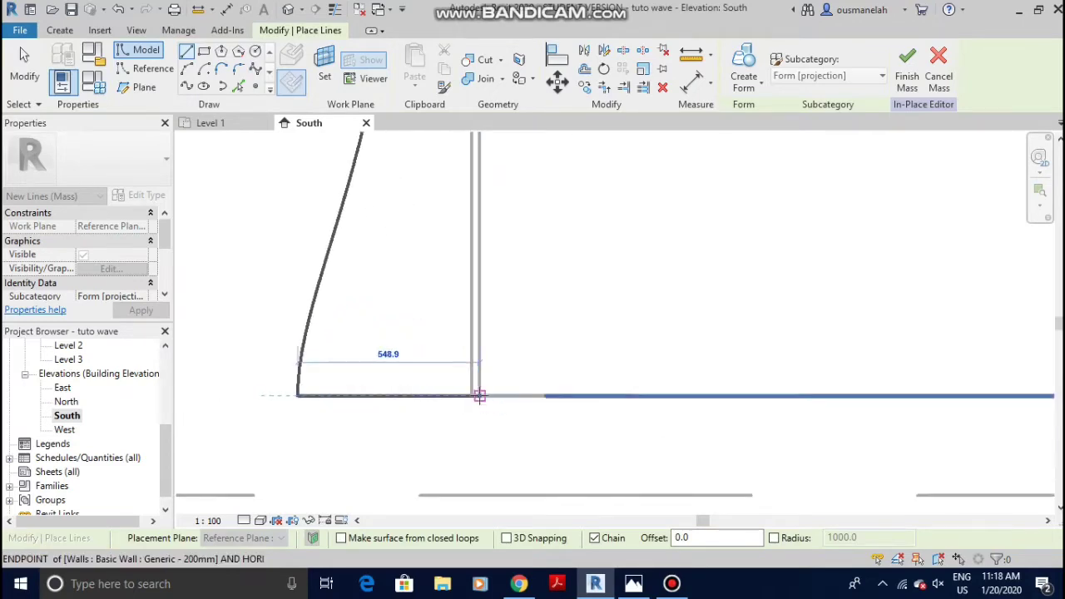
pyautogui.scroll(-6, 482, 400)
pyautogui.scroll(3, 493, 287)
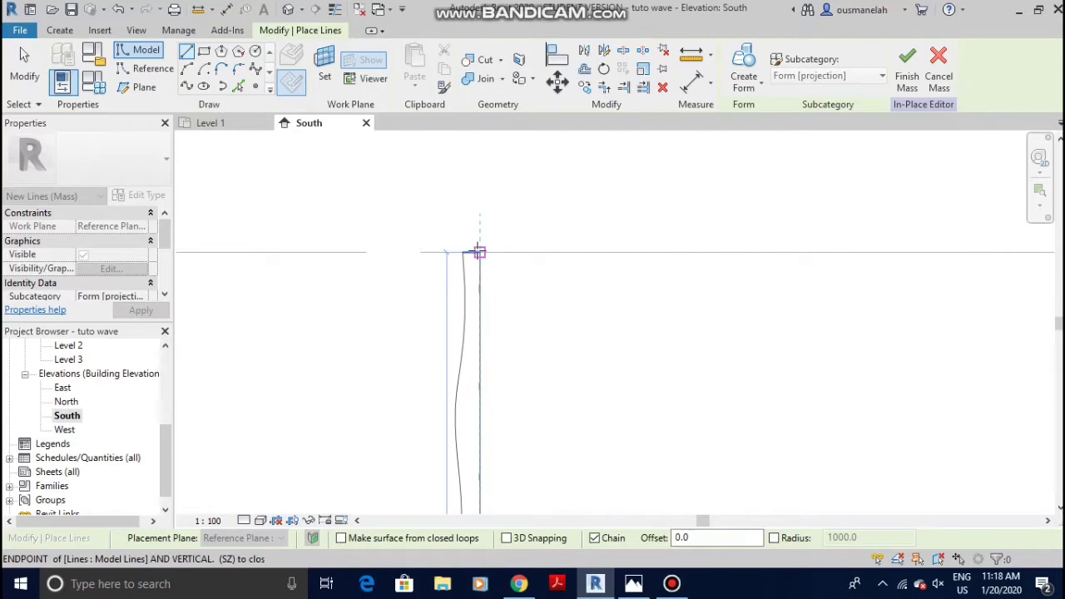
pyautogui.click(479, 252)
pyautogui.press('Escape')
pyautogui.press('Escape')
# Reshape the spline on plane A by moving its upper and middle control points into smoother, longer waves
pyautogui.press('Tab')
pyautogui.click(454, 348)
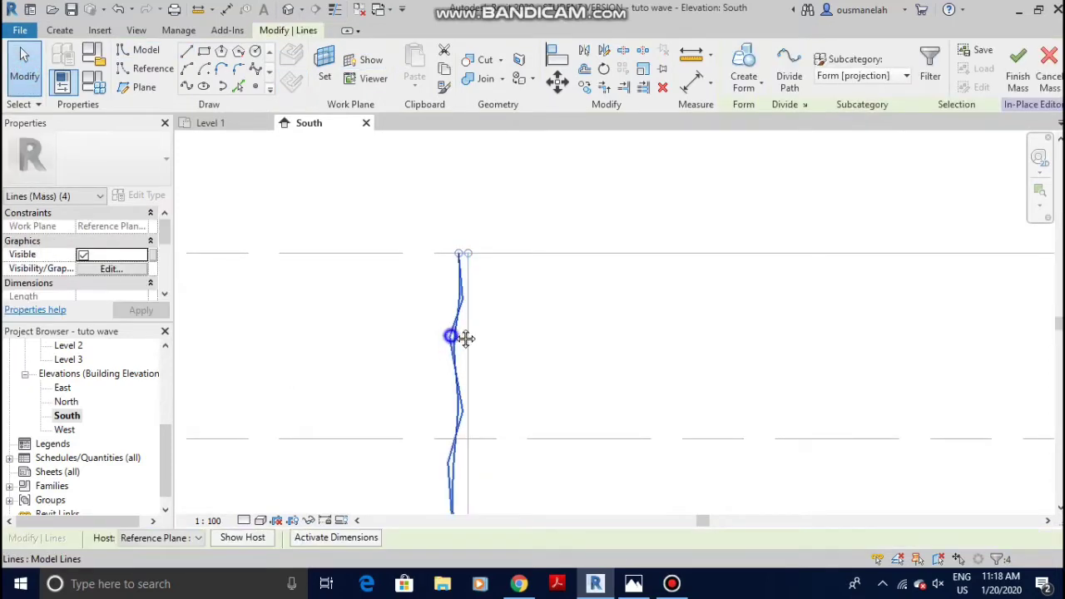
pyautogui.moveTo(462, 343); pyautogui.dragTo(499, 205, button='middle')
pyautogui.click(494, 223)
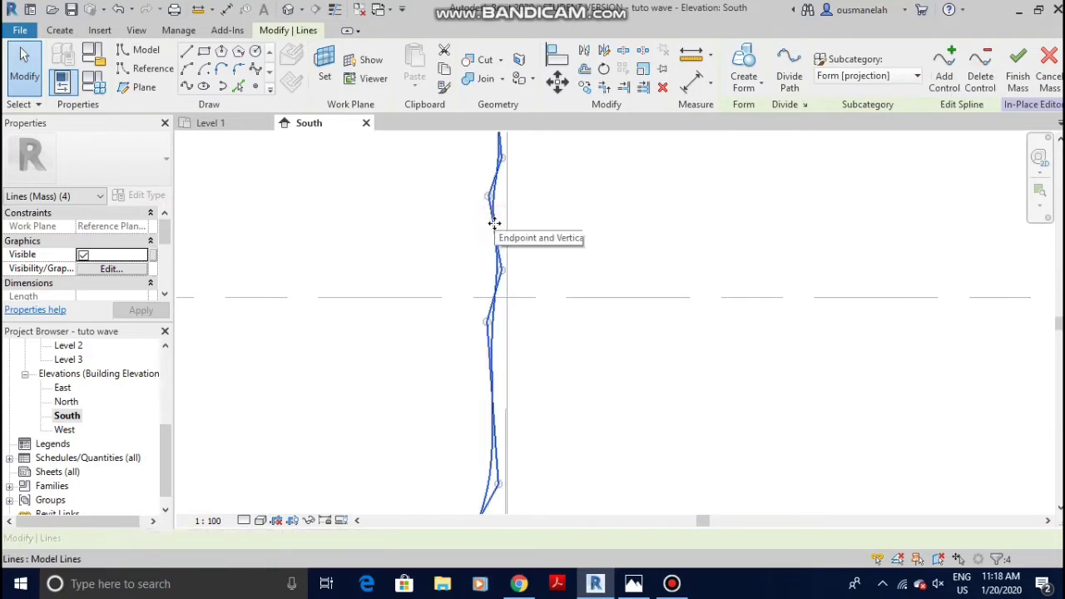
pyautogui.scroll(5, 487, 316)
pyautogui.scroll(-6, 482, 308)
pyautogui.moveTo(493, 311); pyautogui.dragTo(494, 331)
pyautogui.moveTo(503, 279); pyautogui.dragTo(487, 279)
pyautogui.moveTo(494, 242); pyautogui.dragTo(502, 278)
pyautogui.moveTo(493, 331); pyautogui.dragTo(503, 362)
pyautogui.moveTo(488, 280); pyautogui.dragTo(488, 318)
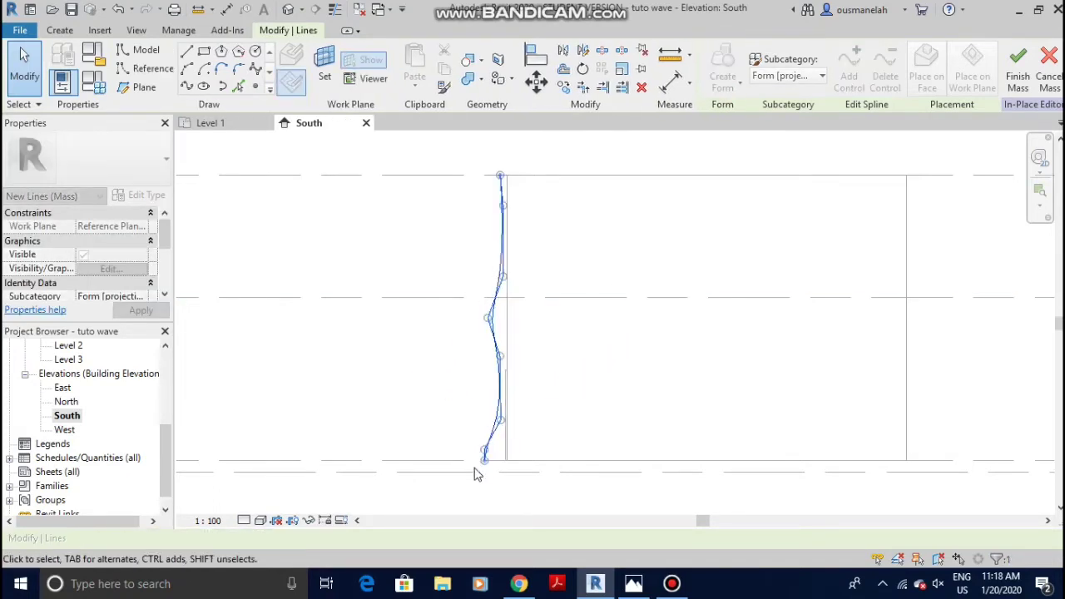
# Shift the control point near the spline's lower end toward the wall to refine the curve at the base, and deselect it
pyautogui.scroll(2, 475, 461)
pyautogui.moveTo(489, 444); pyautogui.dragTo(500, 451)
pyautogui.click(380, 329)
pyautogui.scroll(-3, 504, 408)
pyautogui.scroll(3, 509, 278)
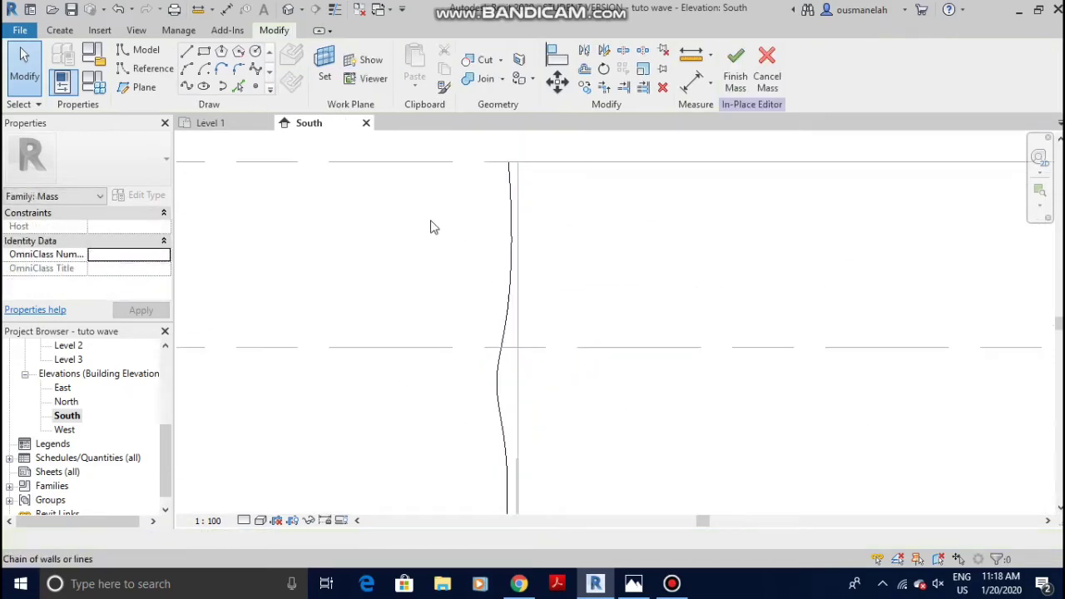
# Set the placement plane to Reference Plane B and draw a short horizontal model line outward from the wall's top corner
pyautogui.click(186, 53)
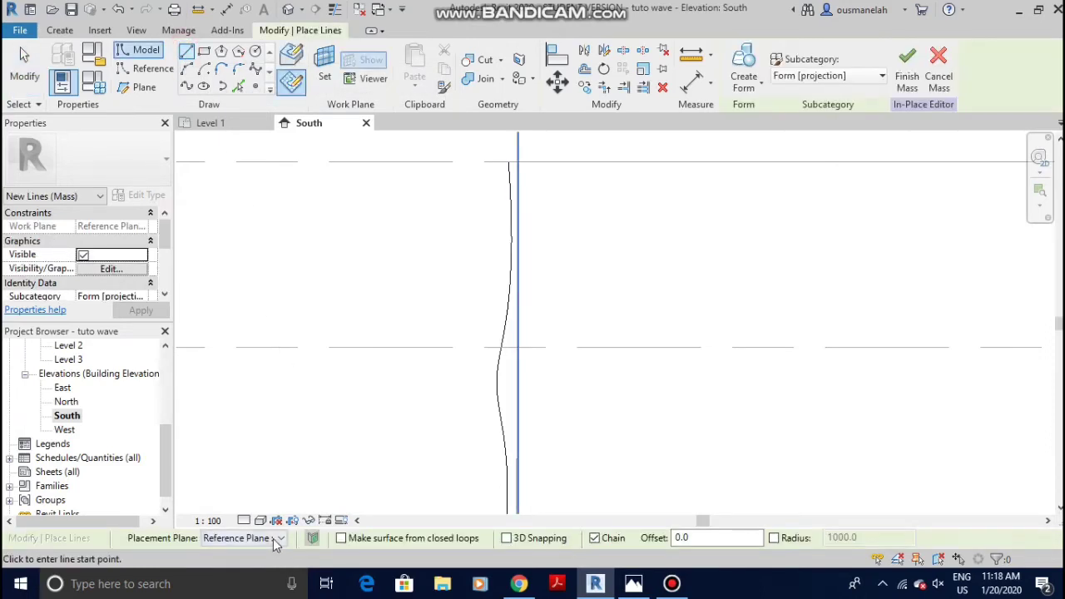
pyautogui.click(272, 538)
pyautogui.click(273, 499)
pyautogui.scroll(-3, 444, 506)
pyautogui.scroll(1, 411, 357)
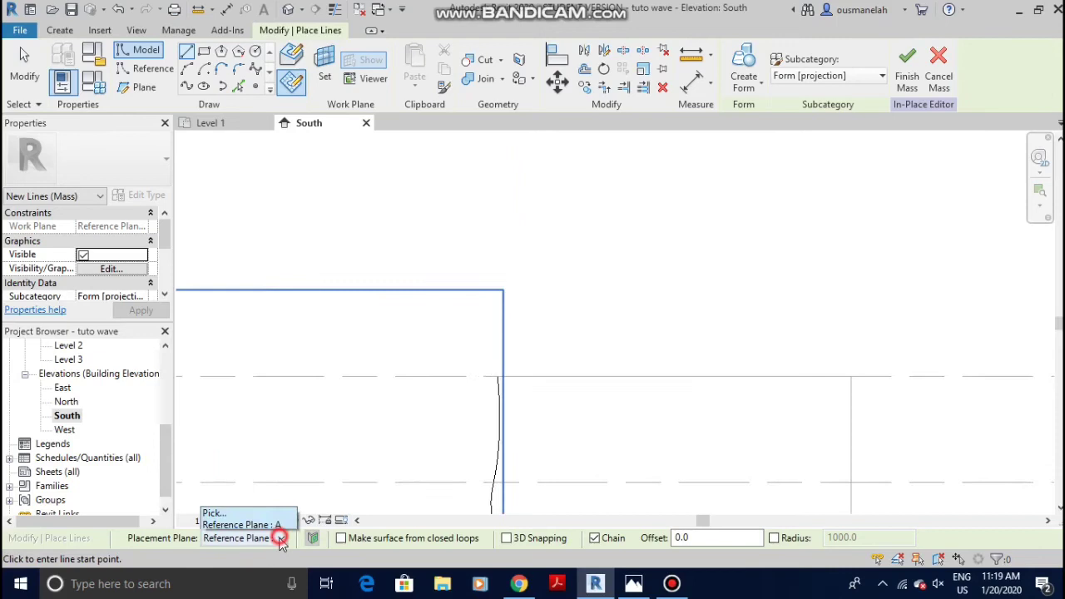
pyautogui.click(278, 499)
pyautogui.scroll(6, 533, 374)
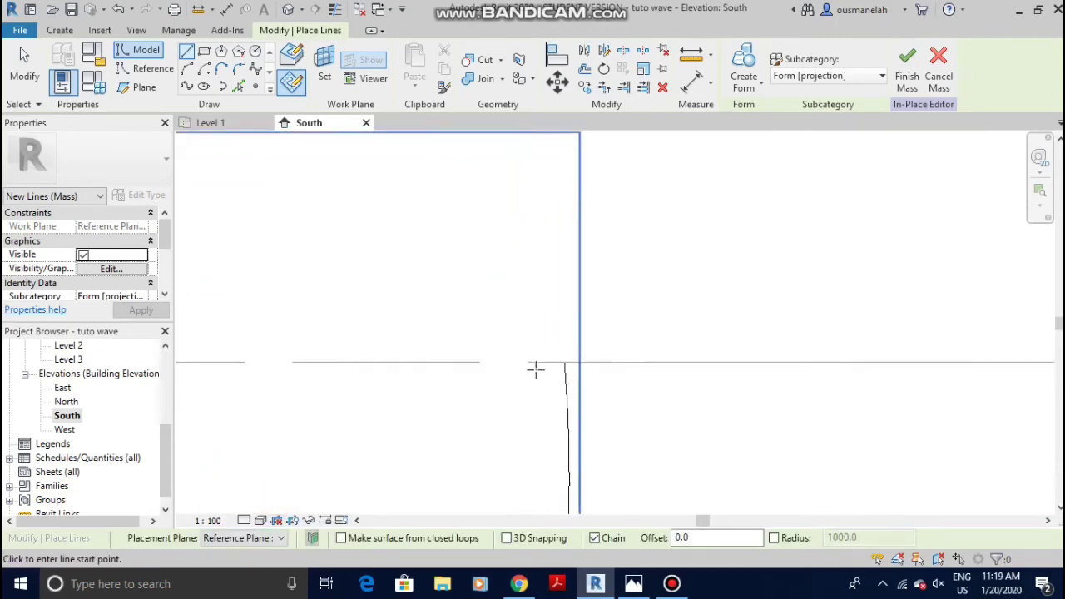
pyautogui.scroll(2, 565, 368)
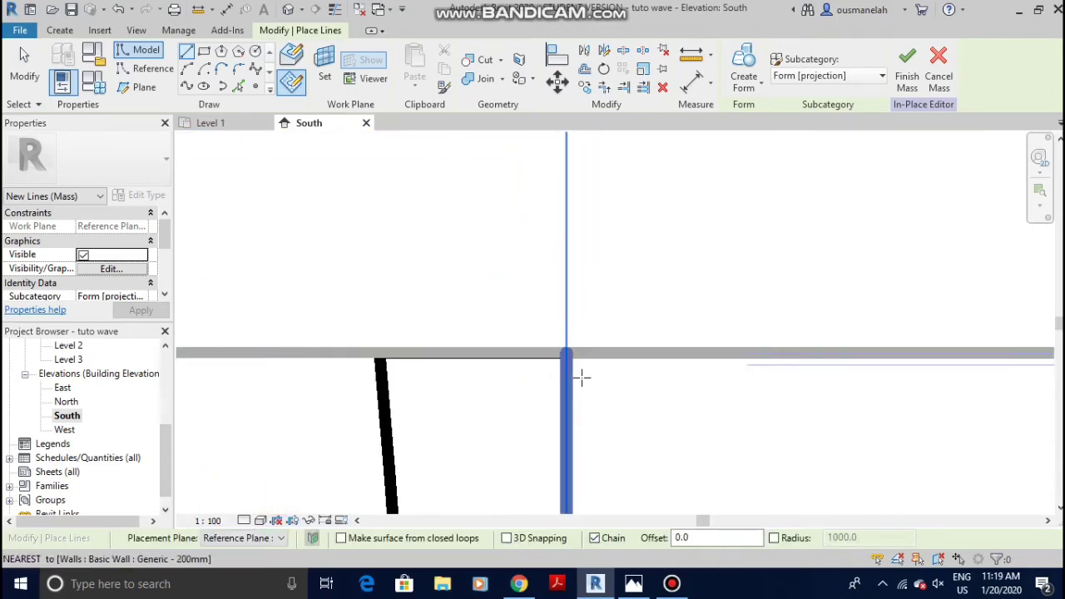
pyautogui.scroll(3, 564, 358)
pyautogui.click(554, 336)
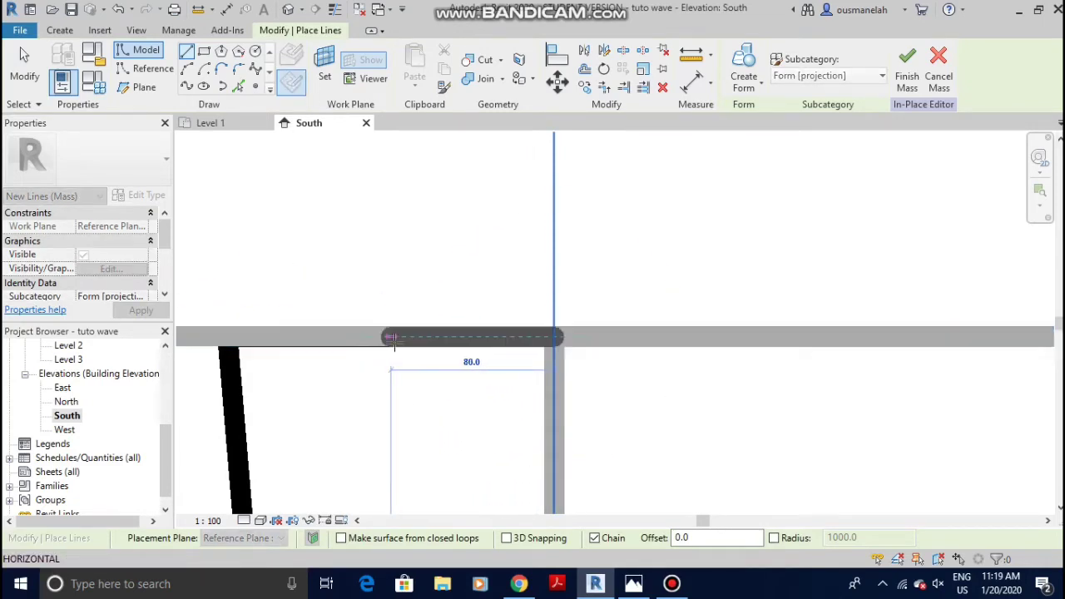
pyautogui.click(379, 337)
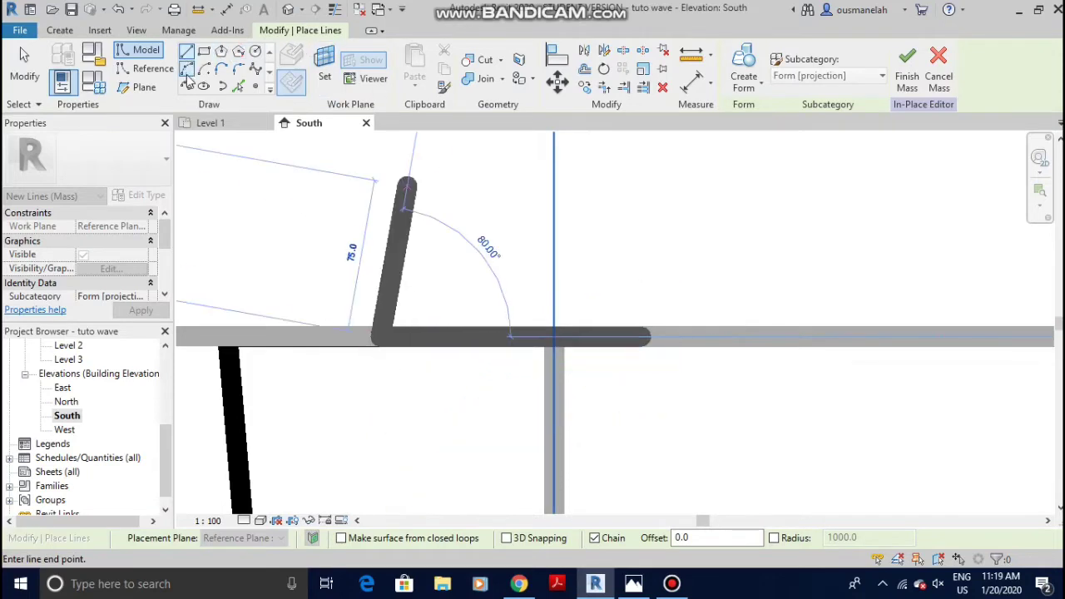
# Draw a second wavy spline on plane B from the short line's outer end to the base level, with waves differing from the first profile
pyautogui.click(255, 70)
pyautogui.scroll(-2, 446, 344)
pyautogui.scroll(4, 445, 343)
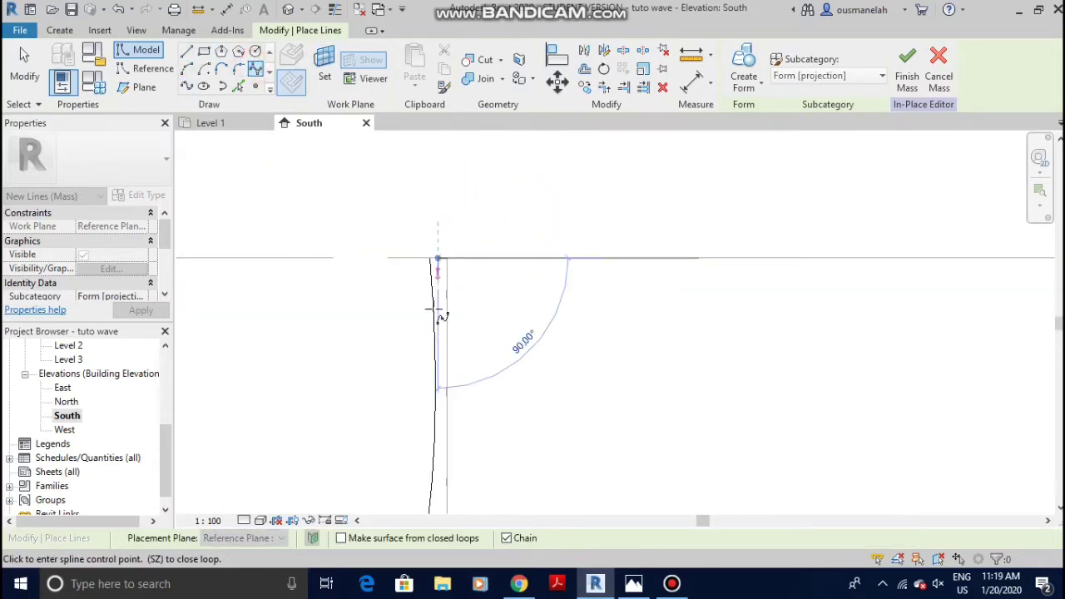
pyautogui.scroll(2, 446, 344)
pyautogui.click(452, 374)
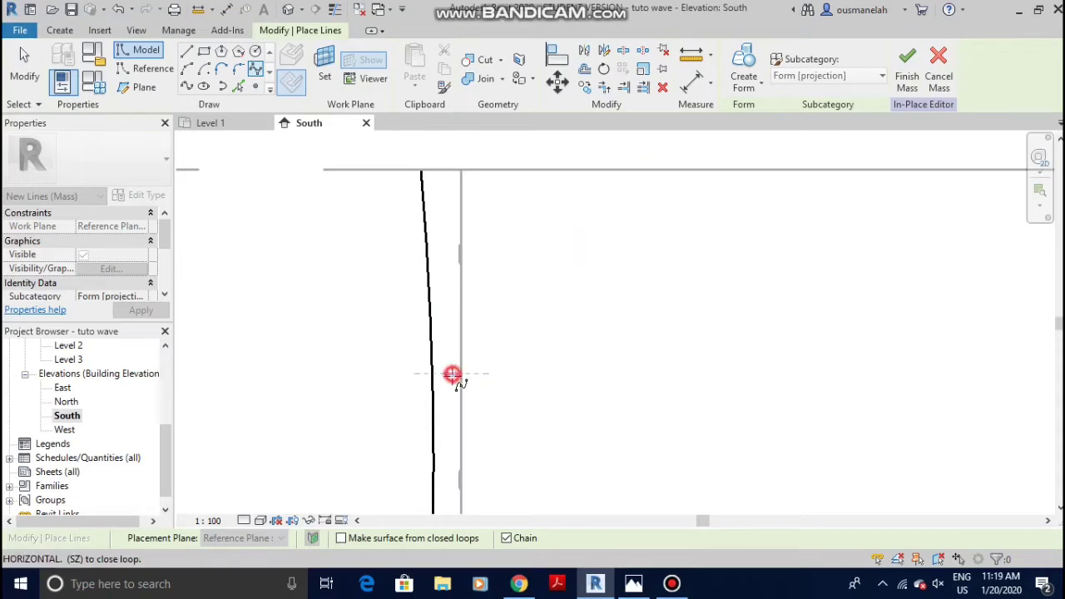
pyautogui.click(415, 508)
pyautogui.scroll(-5, 437, 428)
pyautogui.scroll(3, 438, 492)
pyautogui.click(442, 497)
pyautogui.moveTo(474, 424)
pyautogui.mouseDown(button='middle')
pyautogui.moveTo(502, 174)
pyautogui.moveTo(466, 475)
pyautogui.moveTo(492, 143)
pyautogui.mouseUp(button='middle')
pyautogui.click(499, 387)
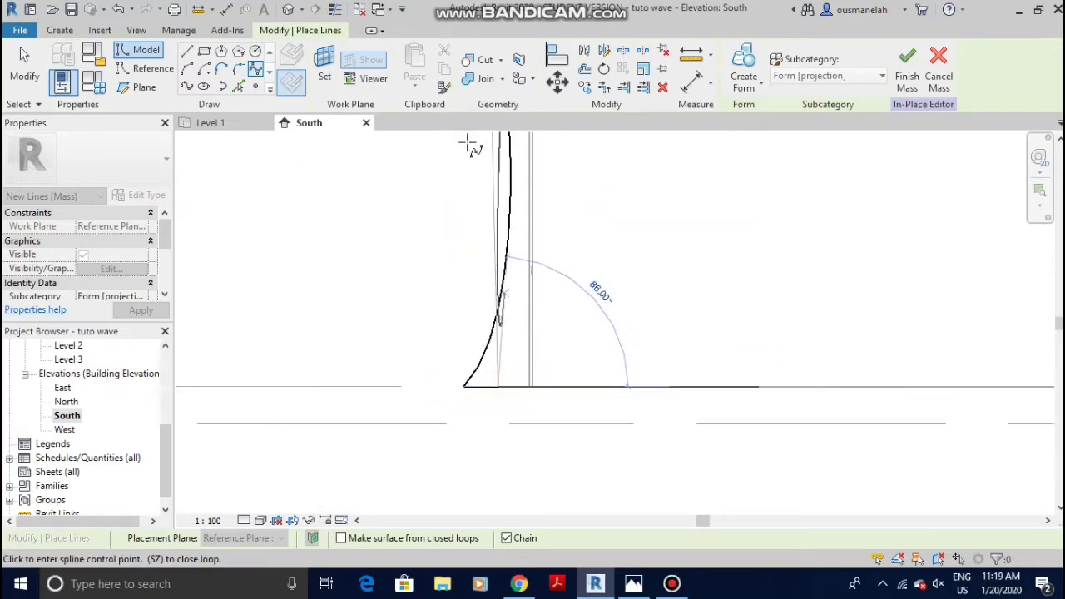
# Close the profile on plane B with a base line to the wall and a vertical line up to its top corner
pyautogui.click(187, 51)
pyautogui.scroll(3, 501, 407)
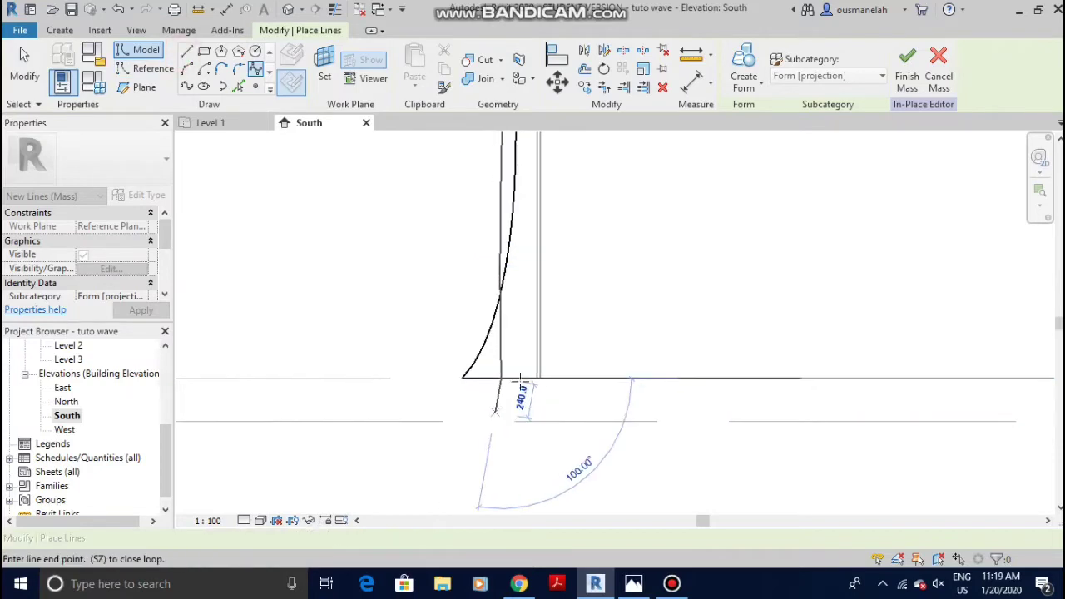
pyautogui.scroll(3, 559, 362)
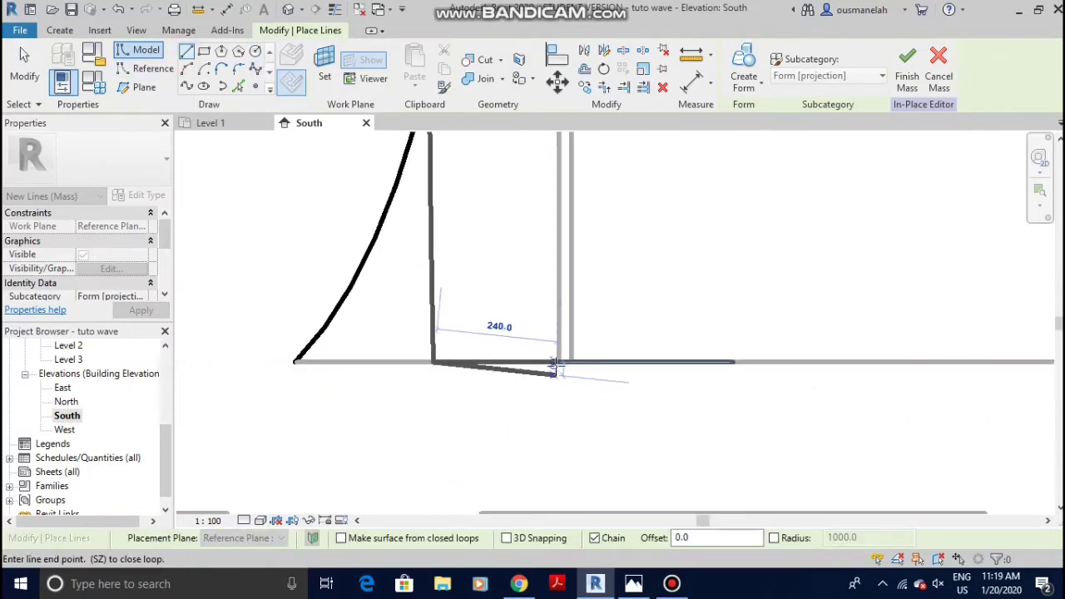
pyautogui.click(571, 362)
pyautogui.scroll(-8, 571, 481)
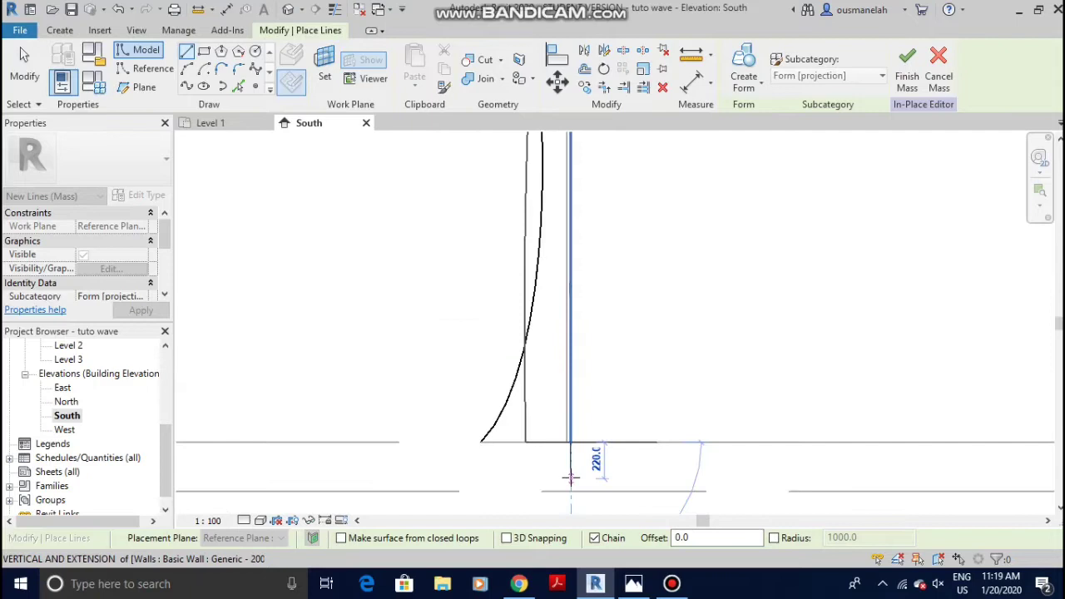
pyautogui.scroll(5, 541, 200)
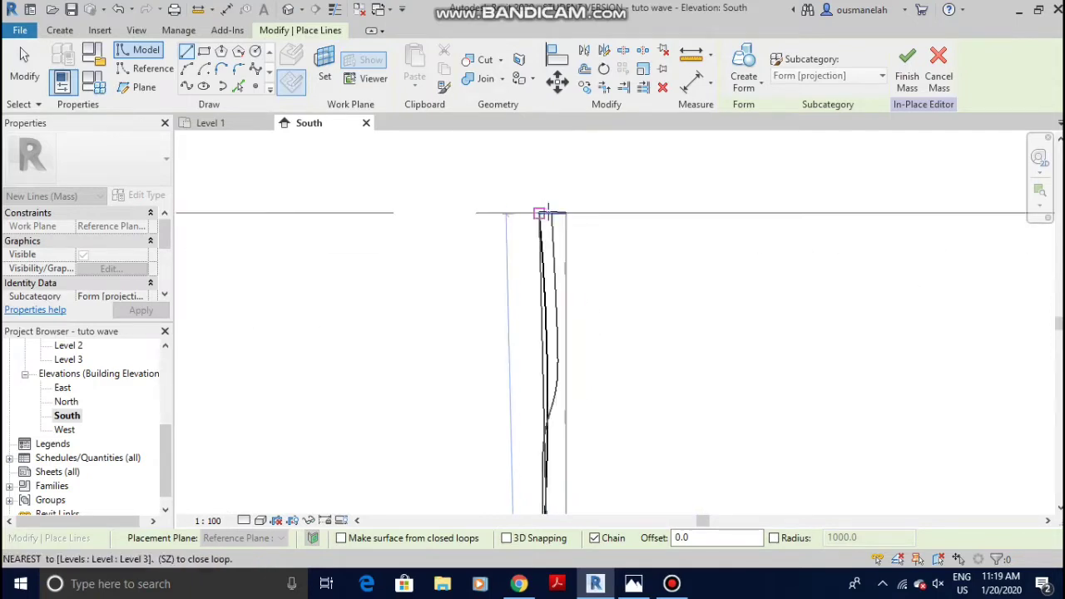
pyautogui.click(623, 225)
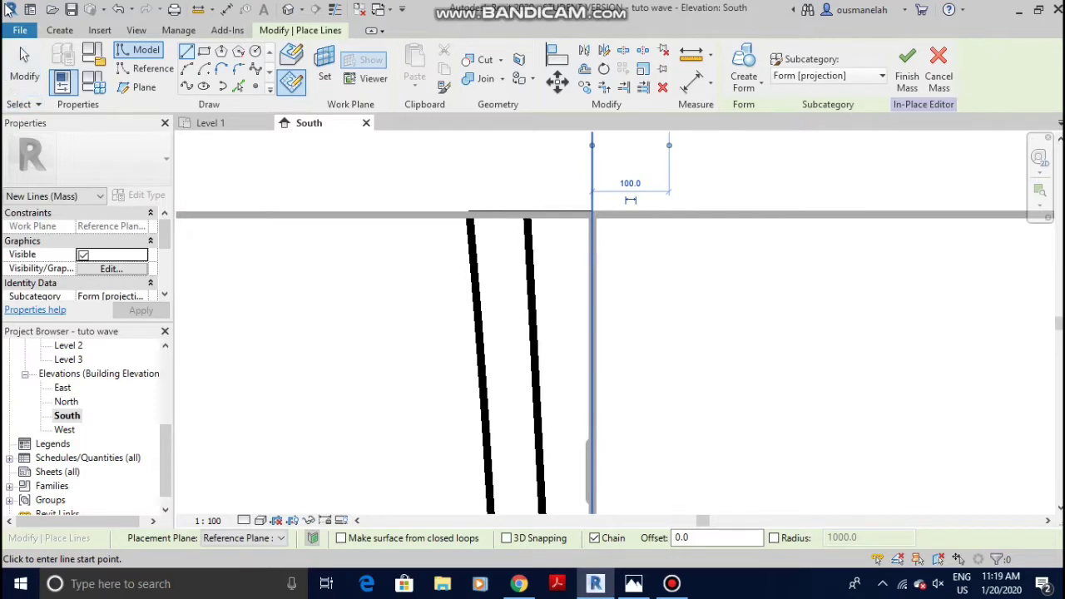
pyautogui.click(24, 60)
# Select only the spline of the plane B profile, shift control points along its lower part to reshape the wave, and deselect it
pyautogui.scroll(-4, 541, 199)
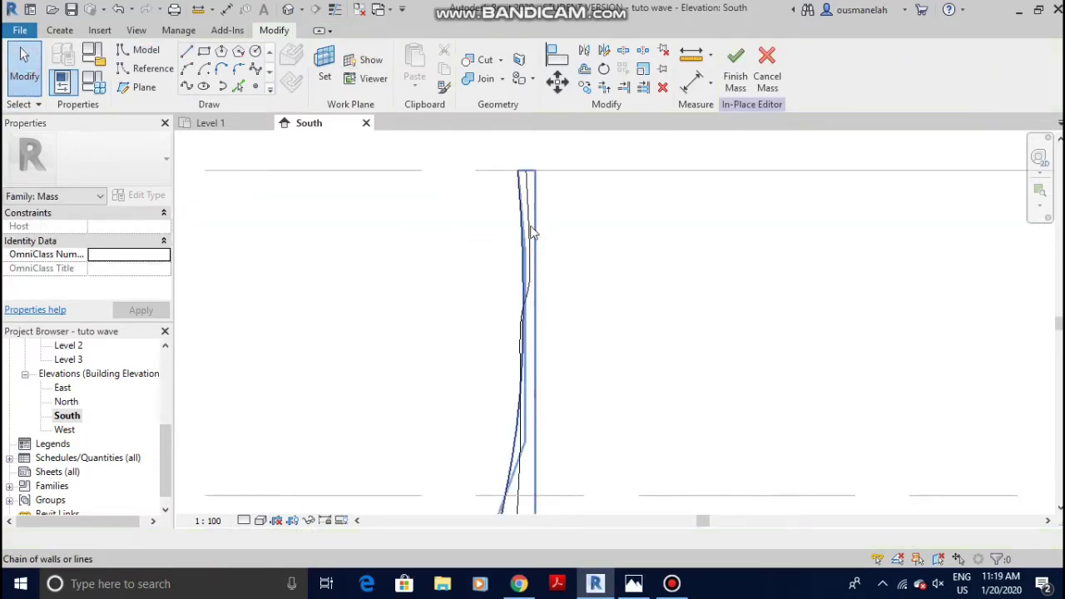
pyautogui.scroll(2, 535, 239)
pyautogui.press('Tab')
pyautogui.click(539, 192)
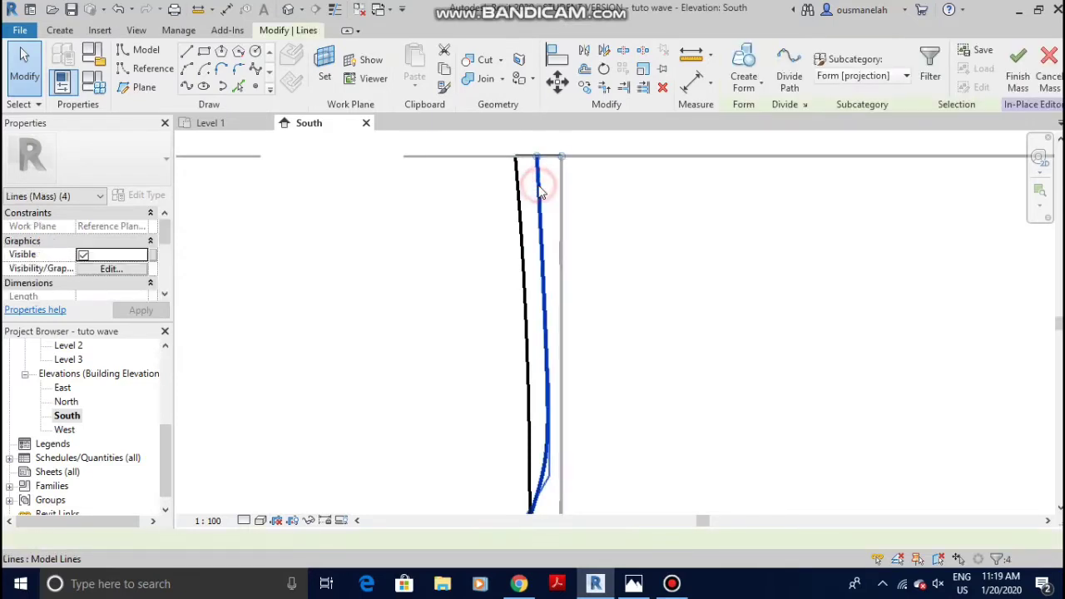
pyautogui.click(537, 186)
pyautogui.scroll(-3, 536, 184)
pyautogui.press('Tab')
pyautogui.moveTo(523, 342)
pyautogui.mouseDown()
pyautogui.moveTo(548, 401)
pyautogui.moveTo(540, 394)
pyautogui.mouseUp()
pyautogui.scroll(-1, 532, 274)
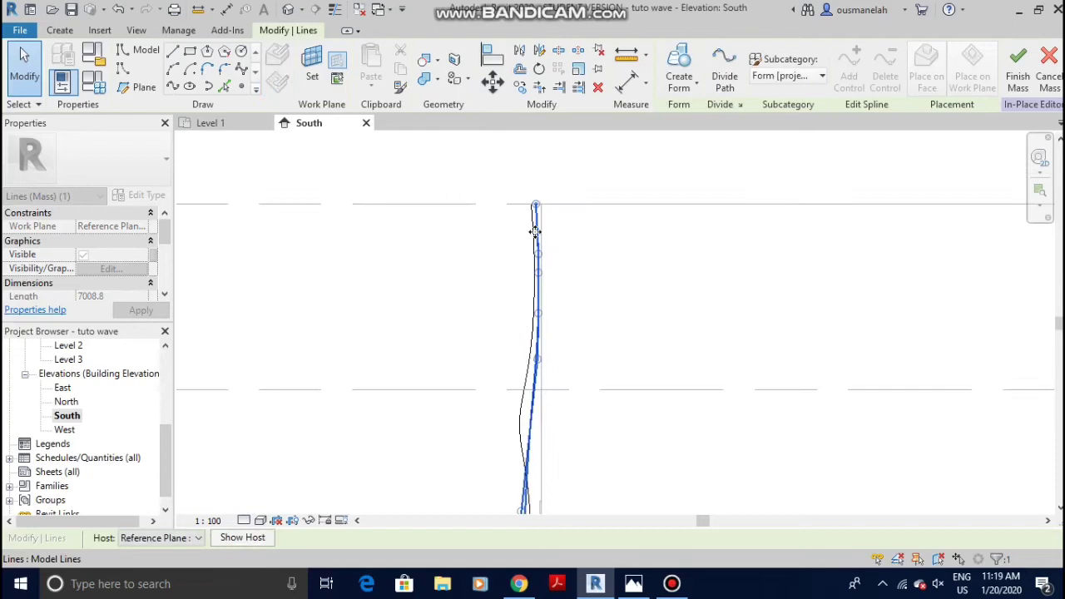
pyautogui.scroll(-2, 537, 388)
pyautogui.moveTo(530, 446)
pyautogui.mouseDown()
pyautogui.moveTo(538, 457)
pyautogui.moveTo(527, 466)
pyautogui.mouseUp()
pyautogui.scroll(3, 534, 395)
pyautogui.moveTo(527, 329)
pyautogui.mouseDown()
pyautogui.moveTo(513, 294)
pyautogui.moveTo(527, 349)
pyautogui.mouseUp()
pyautogui.scroll(-3, 514, 252)
pyautogui.click(499, 400)
# Set the placement plane to Reference Plane C and draw a horizontal model line about 120 mm outward from the wall's top corner
pyautogui.scroll(3, 524, 201)
pyautogui.scroll(2, 524, 201)
pyautogui.scroll(2, 613, 391)
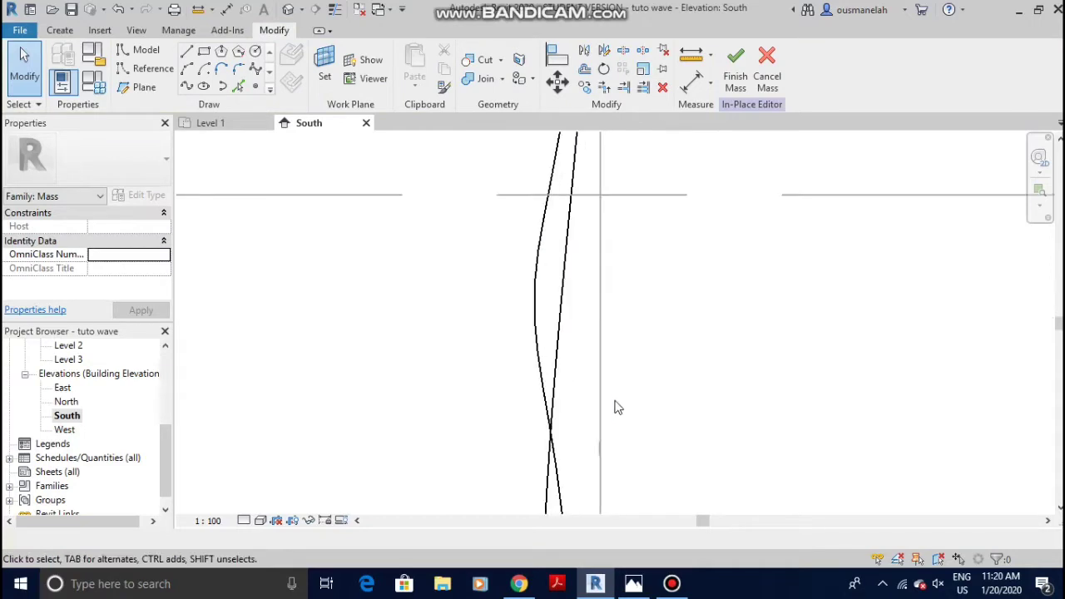
pyautogui.scroll(-3, 606, 397)
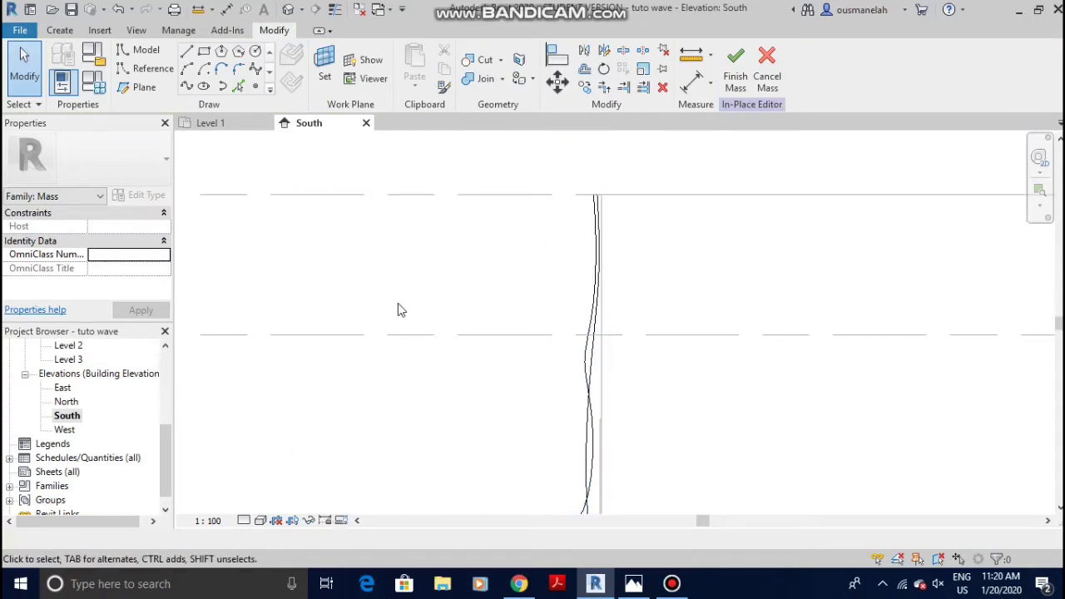
pyautogui.click(186, 52)
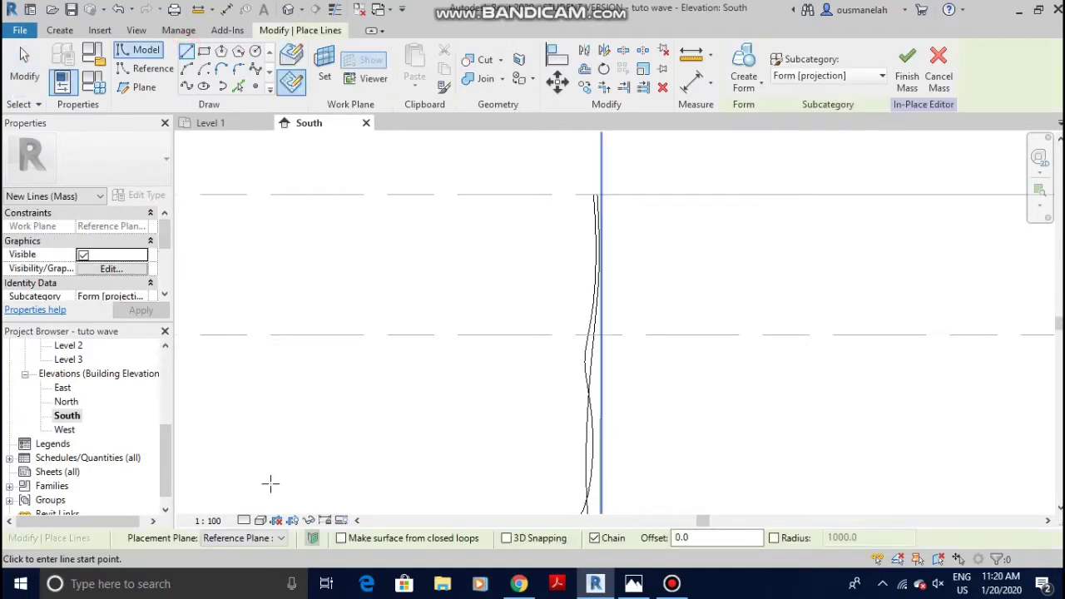
pyautogui.click(256, 539)
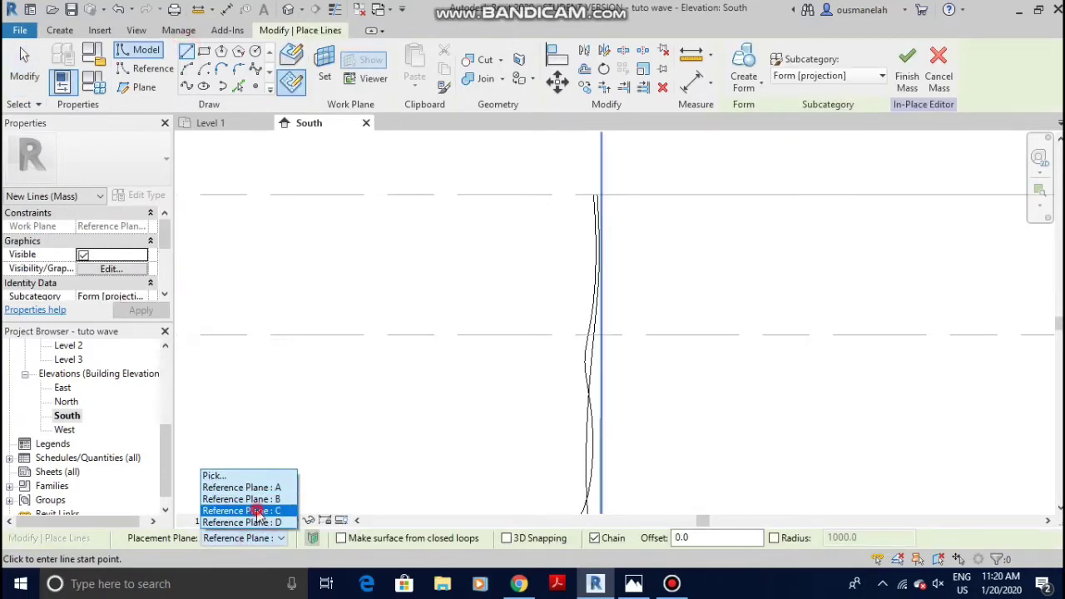
pyautogui.click(257, 511)
pyautogui.scroll(4, 499, 291)
pyautogui.scroll(5, 532, 320)
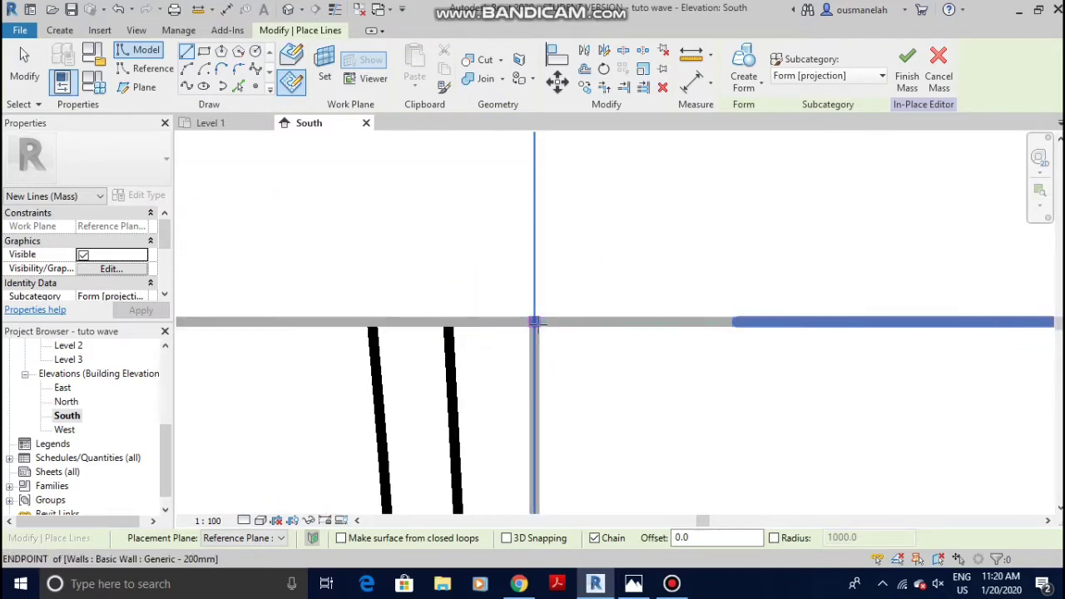
pyautogui.click(535, 322)
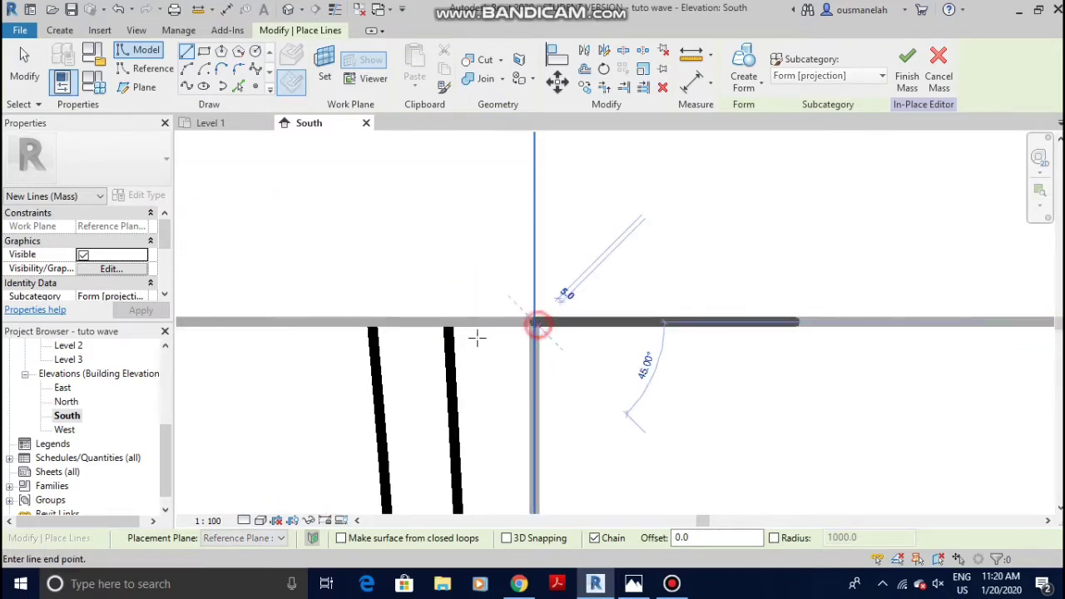
pyautogui.click(412, 321)
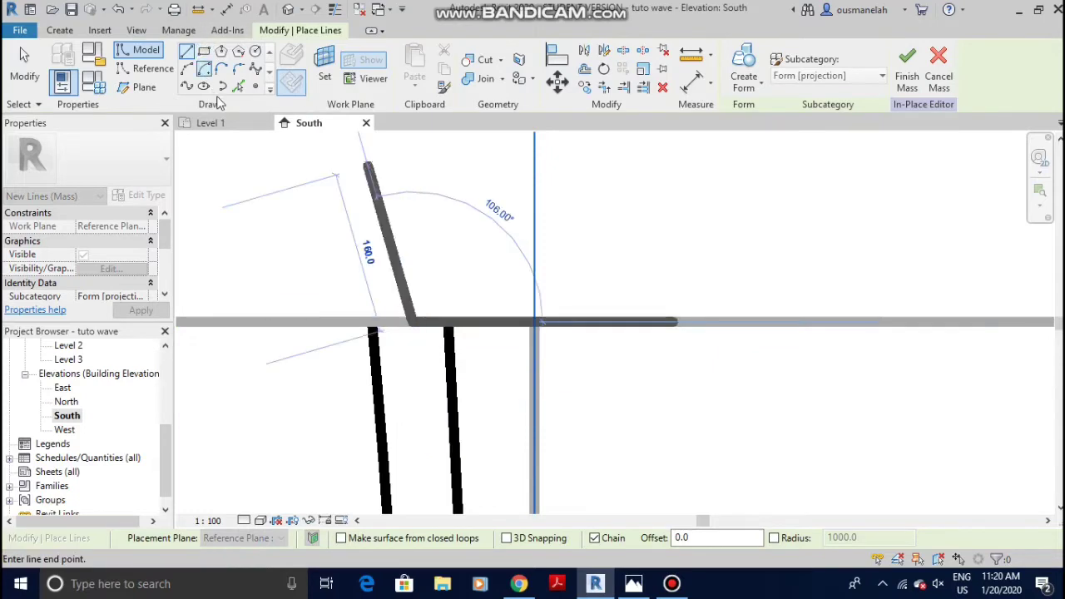
# Close the plane C profile with a straight vertical line down to the base, a base line to the wall and a vertical up to the corner
pyautogui.scroll(-5, 409, 341)
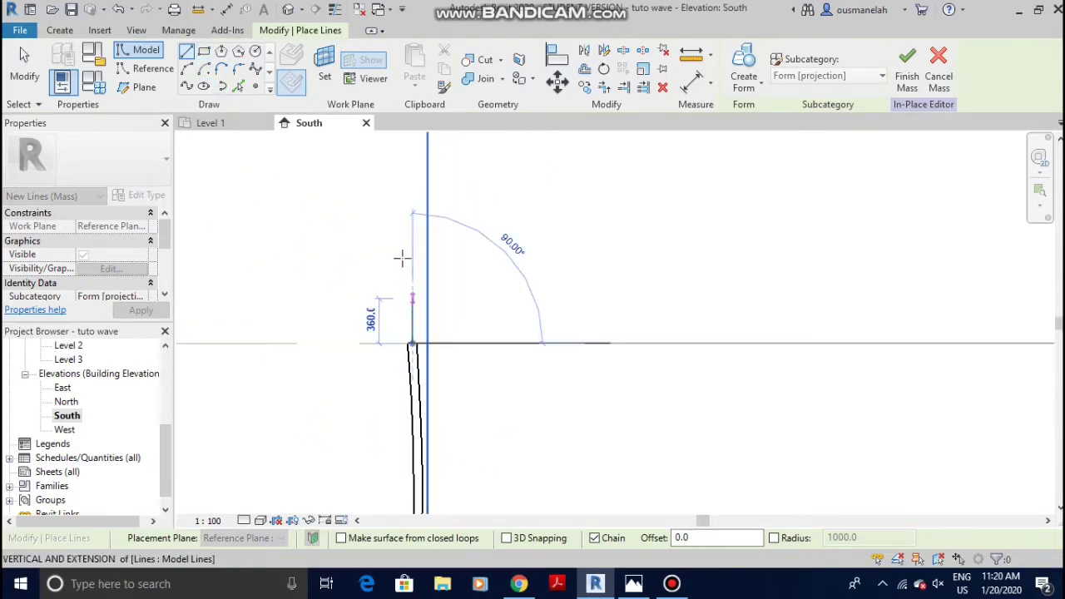
pyautogui.scroll(-3, 404, 254)
pyautogui.scroll(1, 454, 489)
pyautogui.moveTo(381, 416); pyautogui.dragTo(316, 37, button='middle')
pyautogui.scroll(2, 313, 349)
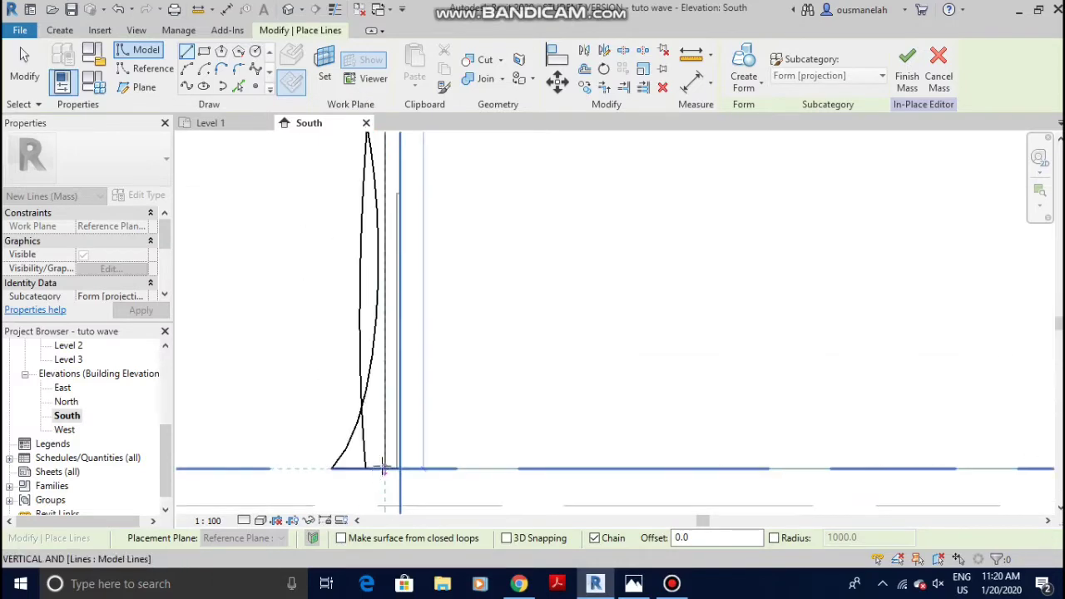
pyautogui.scroll(4, 379, 467)
pyautogui.scroll(5, 421, 465)
pyautogui.scroll(-6, 421, 497)
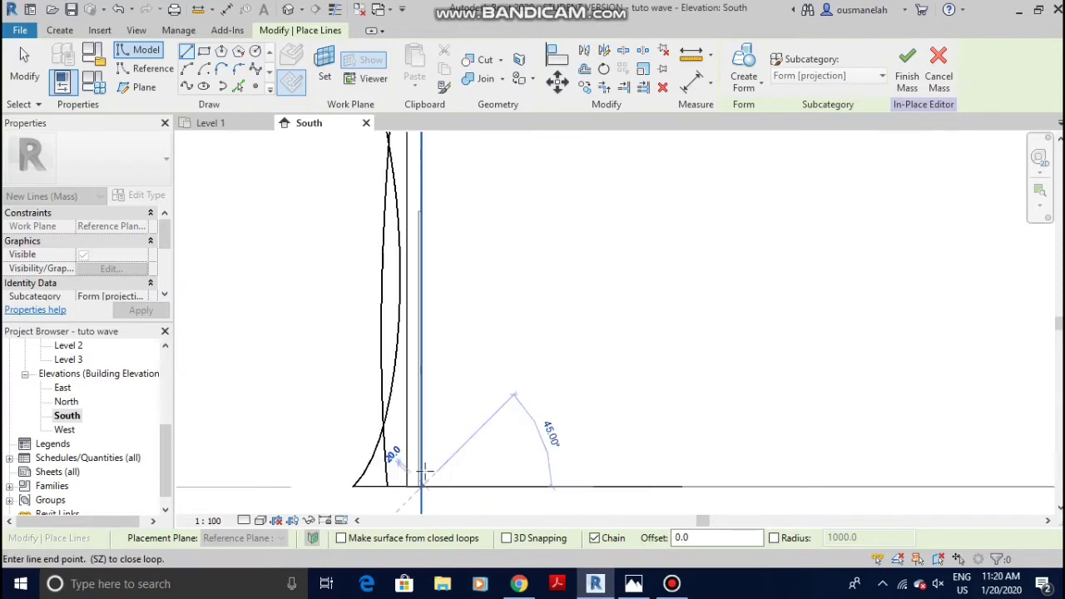
pyautogui.moveTo(414, 163); pyautogui.dragTo(462, 469, button='middle')
pyautogui.scroll(3, 481, 315)
pyautogui.scroll(5, 455, 254)
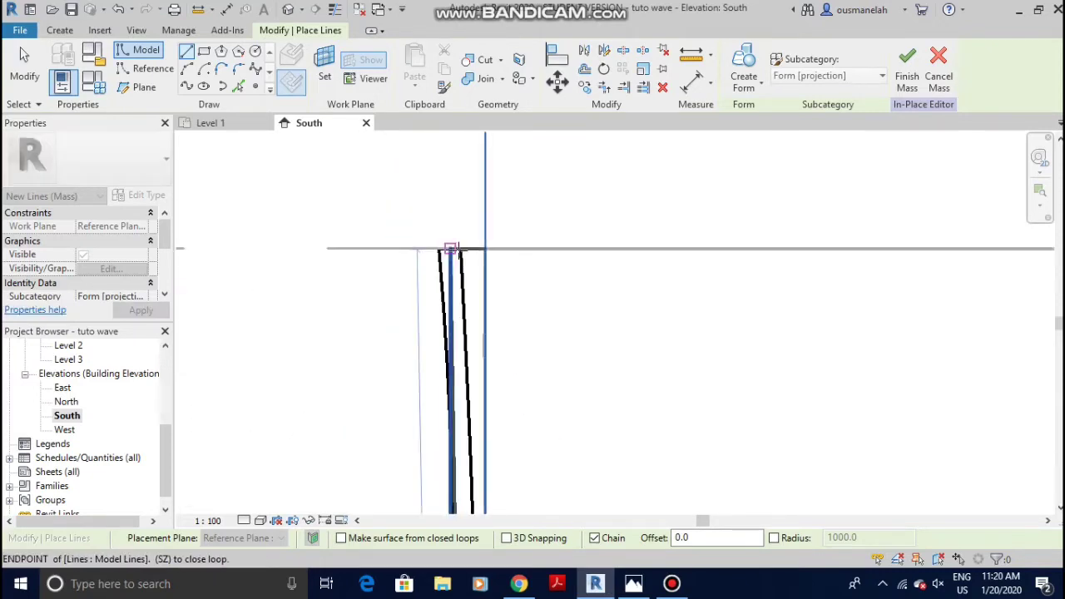
pyautogui.press('Escape')
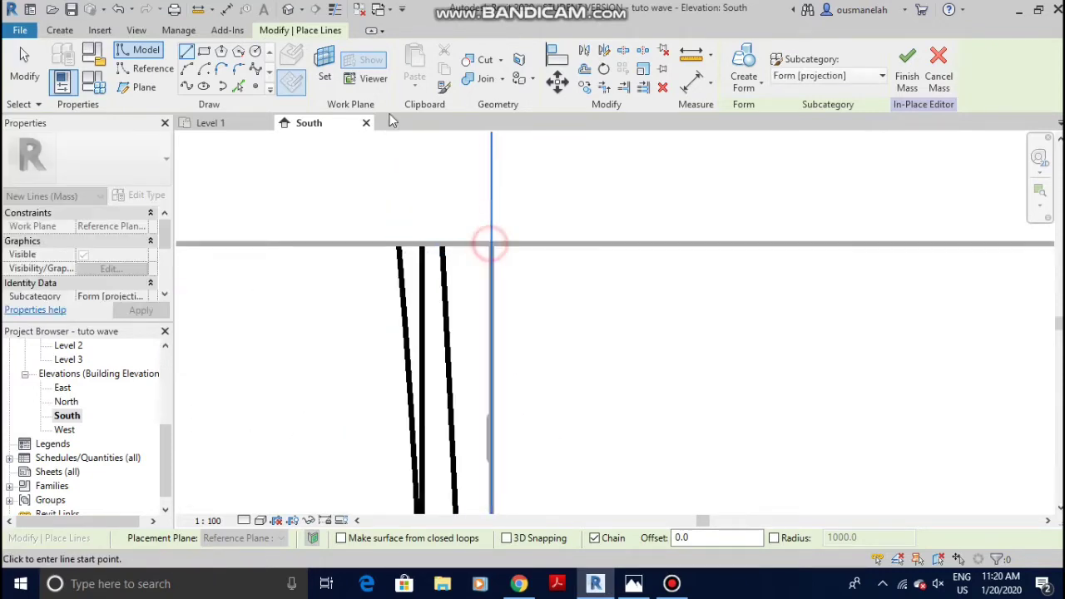
# Set the placement plane to Reference Plane D and draw a short horizontal model line outward from the wall's top corner
pyautogui.click(187, 58)
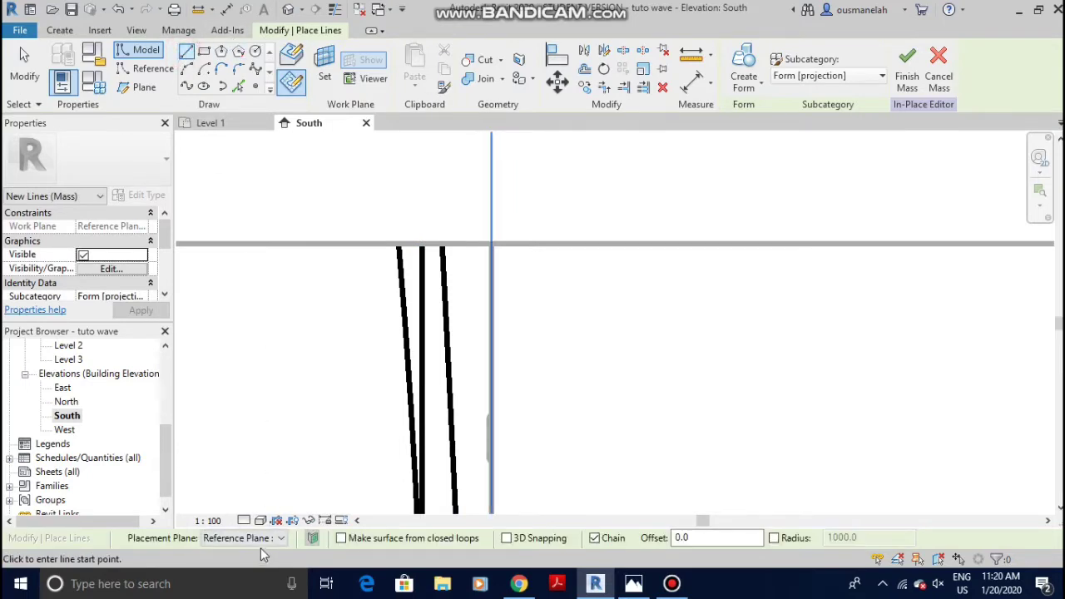
pyautogui.click(263, 519)
pyautogui.scroll(2, 513, 233)
pyautogui.click(471, 256)
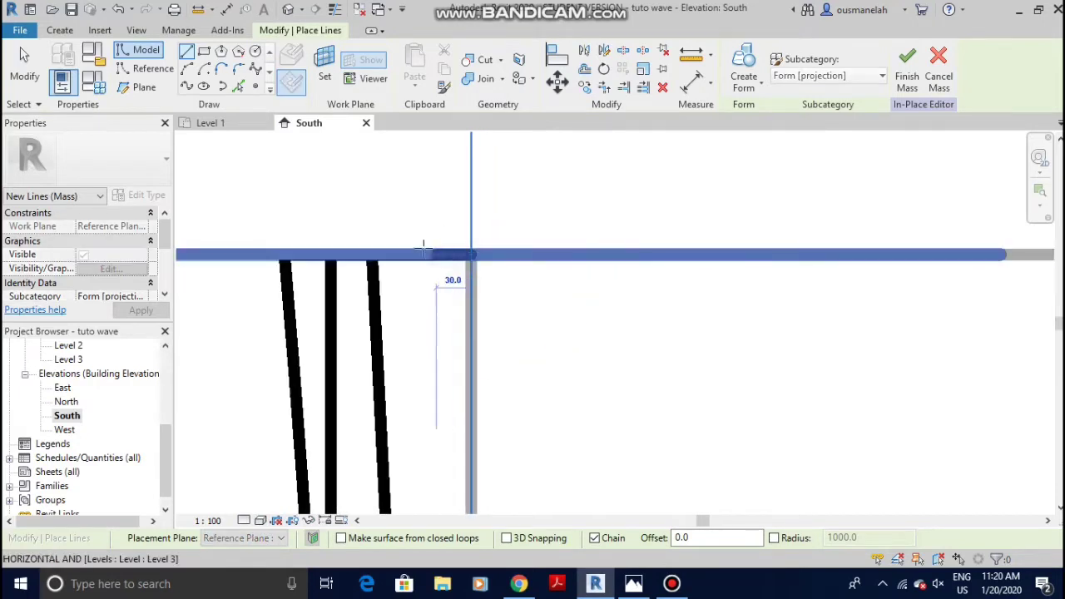
pyautogui.click(350, 255)
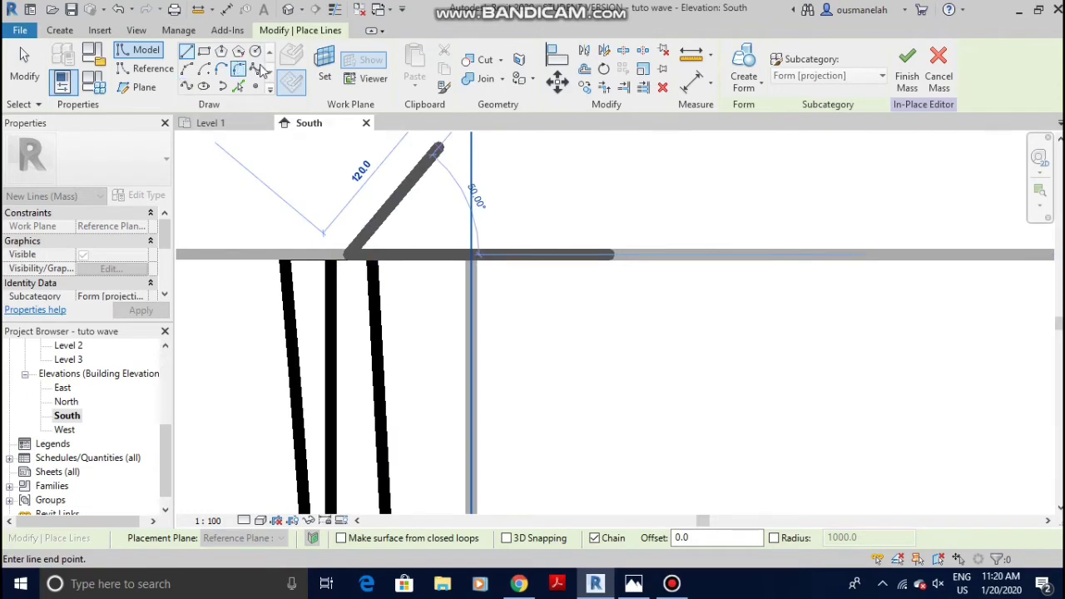
# Start a control-point spline on plane D at the short line's outer end, curving its upper part toward the wall and back outward
pyautogui.click(258, 69)
pyautogui.click(349, 255)
pyautogui.click(410, 457)
pyautogui.scroll(-7, 423, 402)
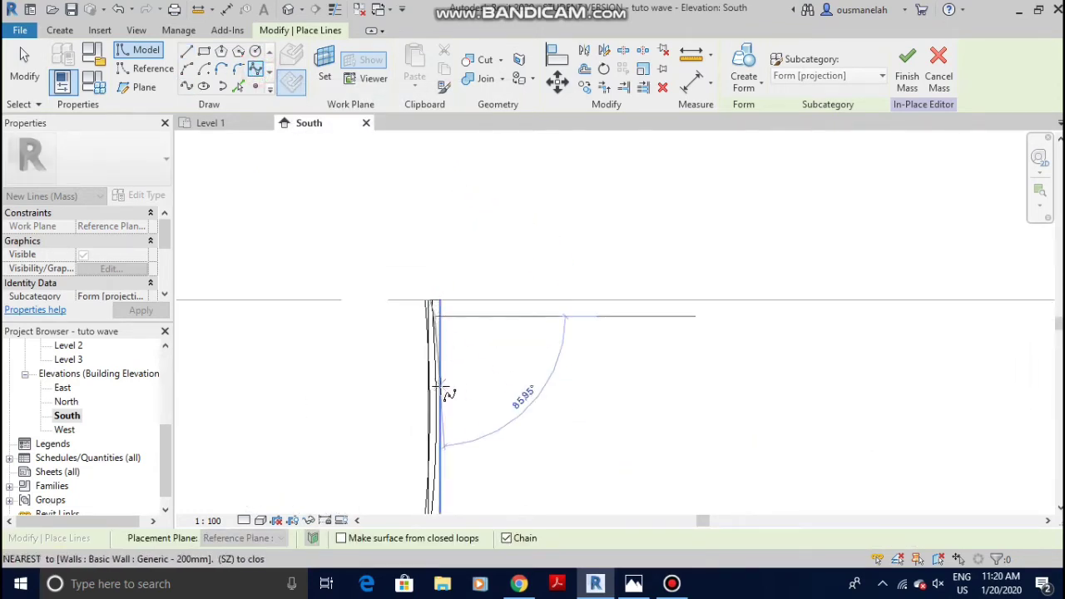
pyautogui.scroll(2, 438, 388)
pyautogui.scroll(2, 434, 412)
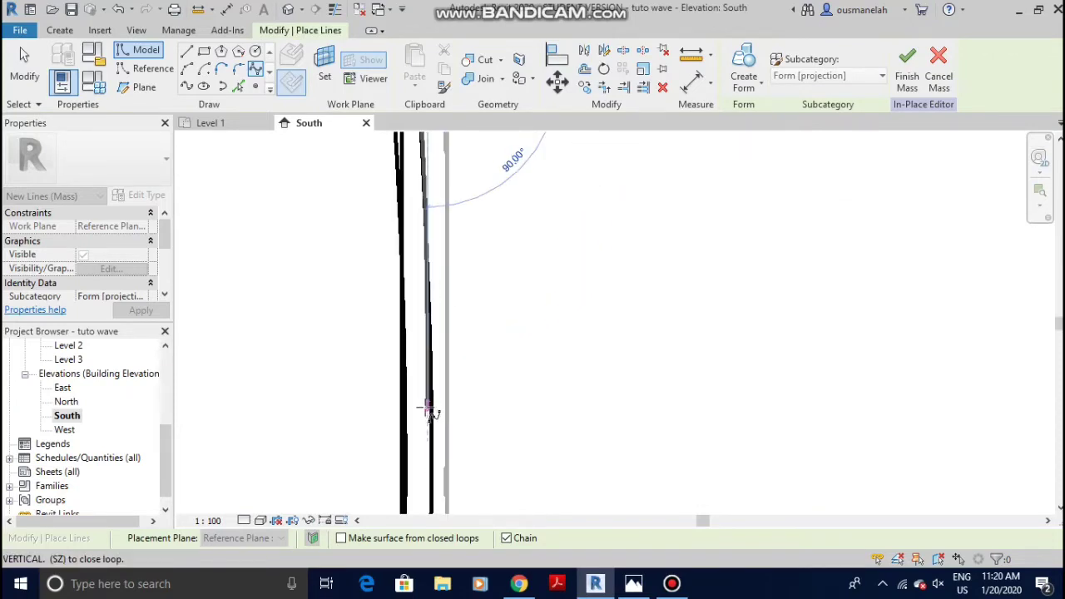
pyautogui.click(428, 407)
pyautogui.click(379, 455)
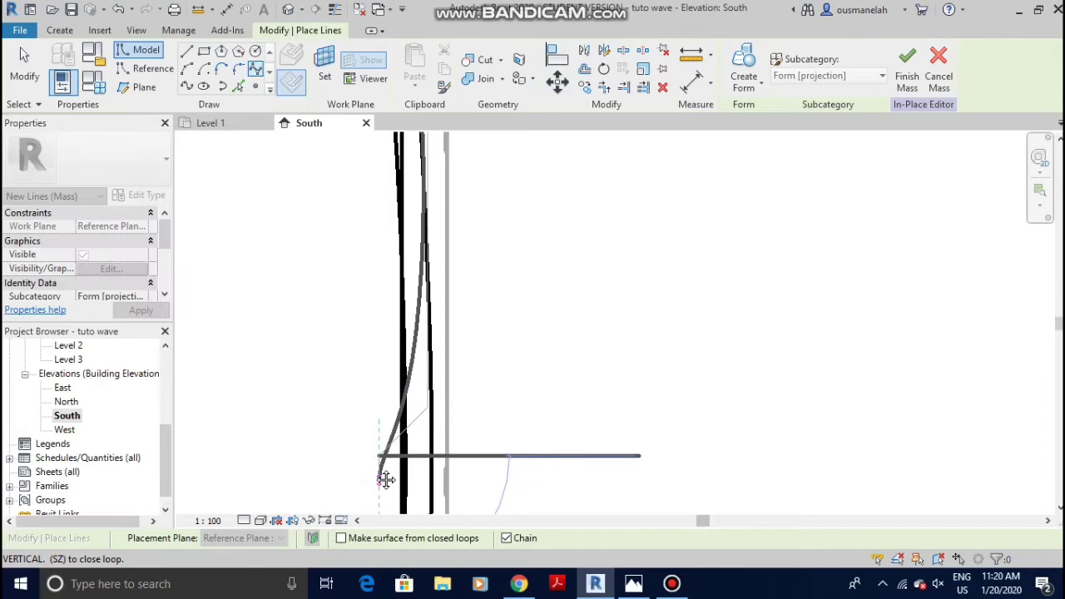
pyautogui.moveTo(375, 476); pyautogui.dragTo(391, 144, button='middle')
pyautogui.scroll(-1, 398, 290)
pyautogui.click(392, 447)
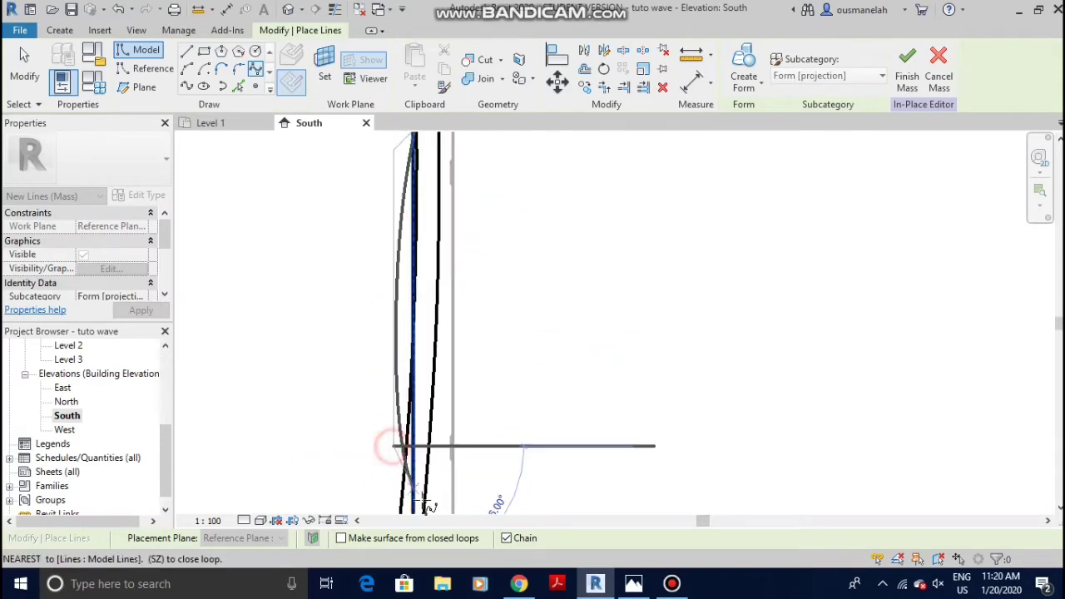
# Continue the plane D spline downward with alternating inward and outward control points, ending it on the base level outside the wall
pyautogui.moveTo(425, 500); pyautogui.dragTo(437, 240, button='middle')
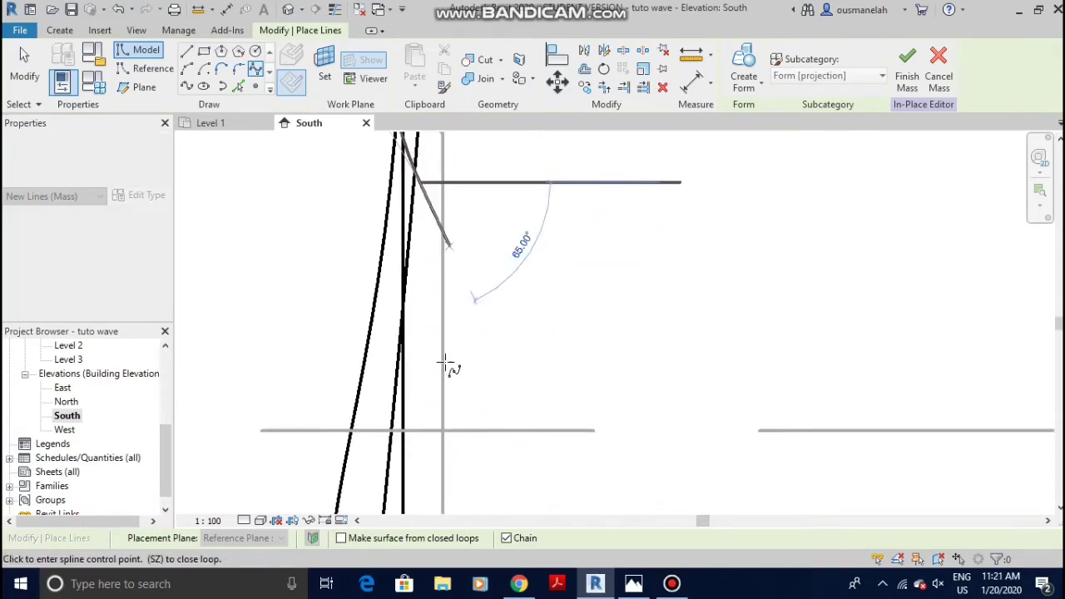
pyautogui.click(365, 493)
pyautogui.moveTo(422, 501); pyautogui.dragTo(476, 166, button='middle')
pyautogui.click(472, 502)
pyautogui.moveTo(476, 501); pyautogui.dragTo(510, 71, button='middle')
pyautogui.scroll(-1, 526, 359)
pyautogui.scroll(-3, 524, 366)
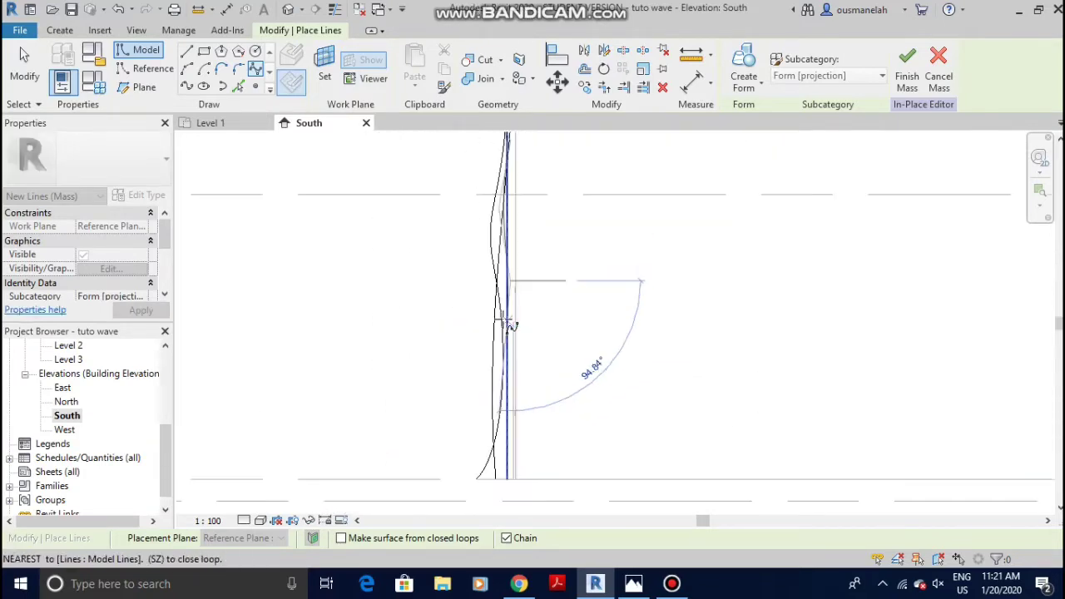
pyautogui.scroll(5, 508, 361)
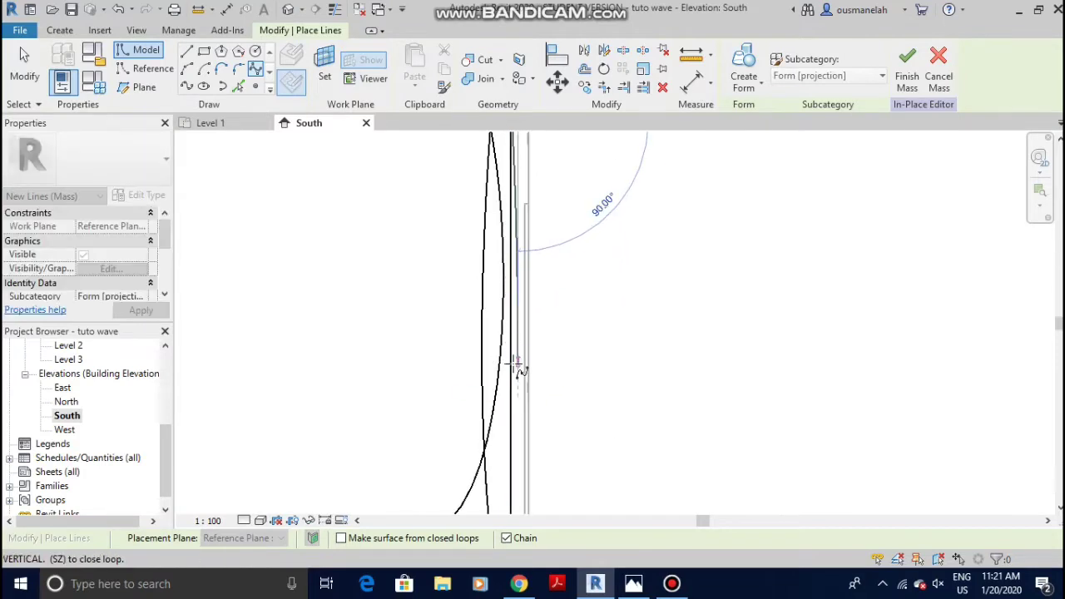
pyautogui.click(512, 364)
pyautogui.click(491, 482)
pyautogui.moveTo(532, 453); pyautogui.dragTo(533, 144, button='middle')
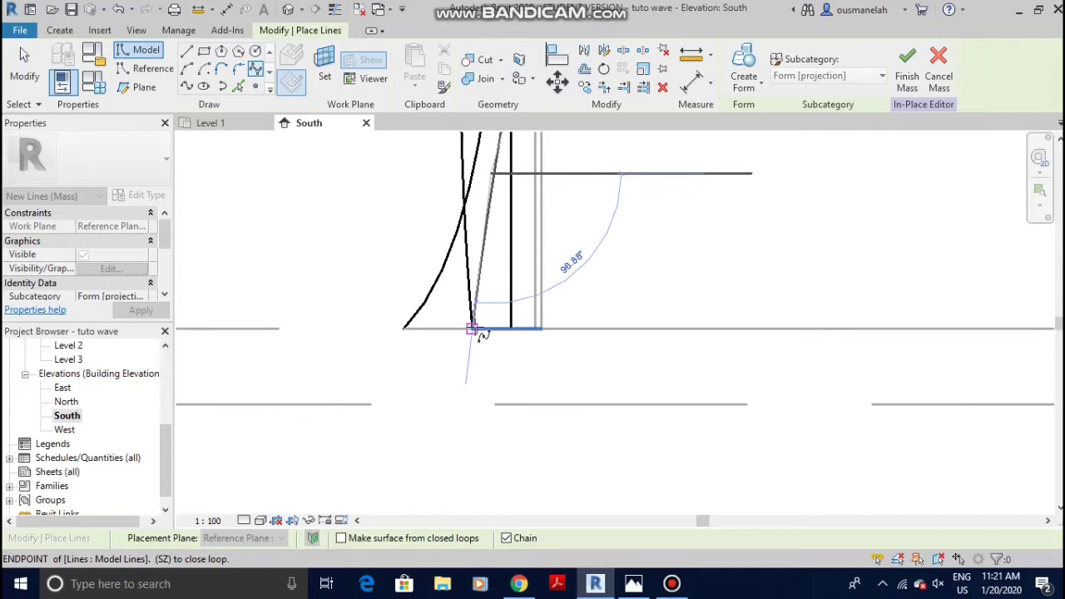
pyautogui.click(447, 329)
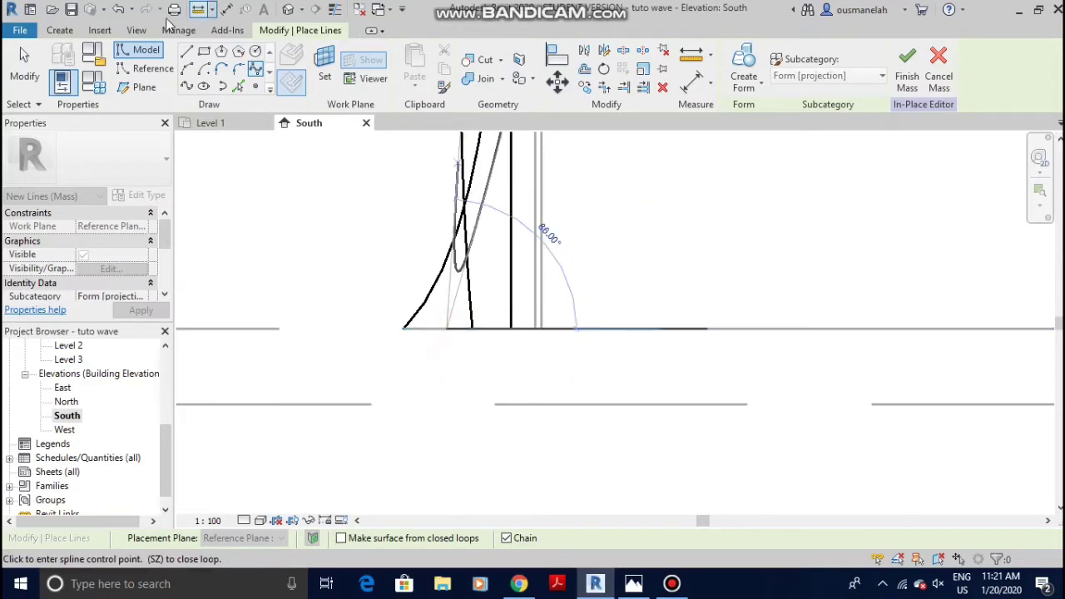
# Close the plane D profile with a base line to the wall and a vertical line up to its top corner, and end line drawing
pyautogui.click(186, 51)
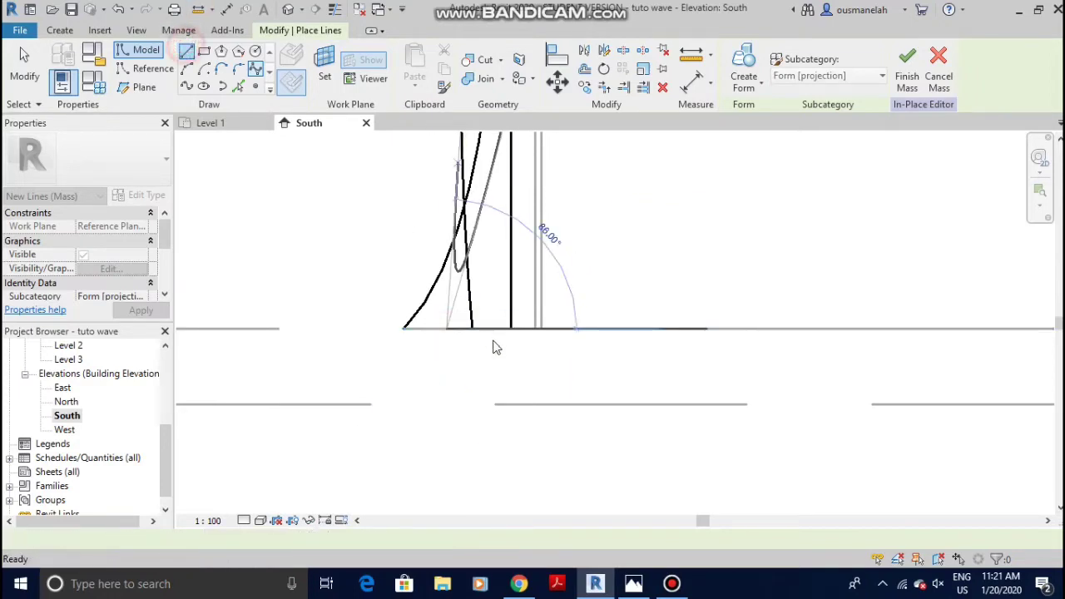
pyautogui.click(541, 329)
pyautogui.scroll(-6, 552, 426)
pyautogui.moveTo(568, 174); pyautogui.dragTo(568, 399, button='middle')
pyautogui.scroll(3, 549, 325)
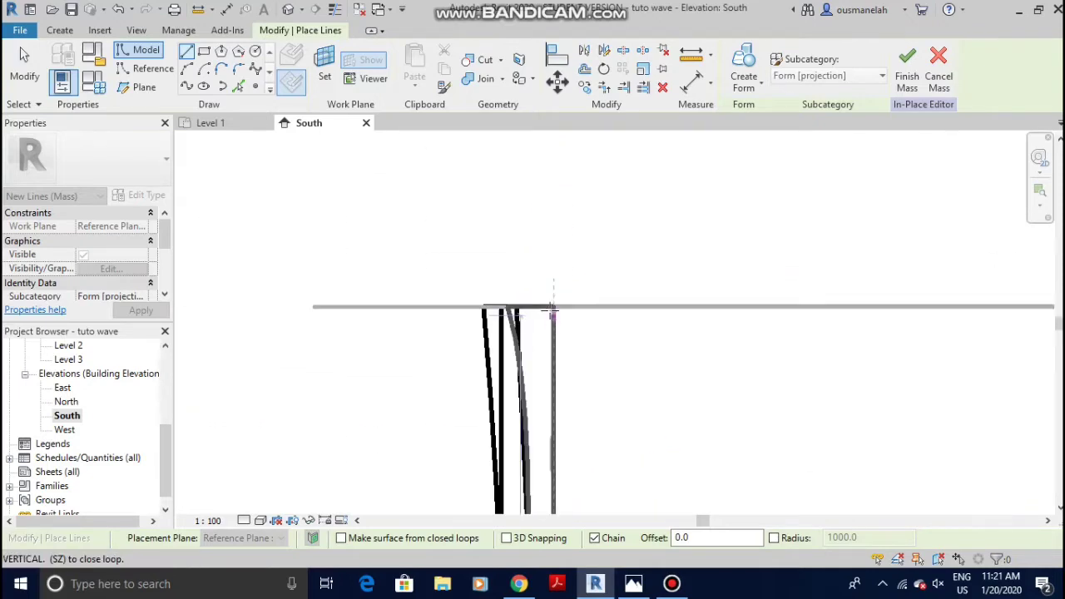
pyautogui.click(553, 307)
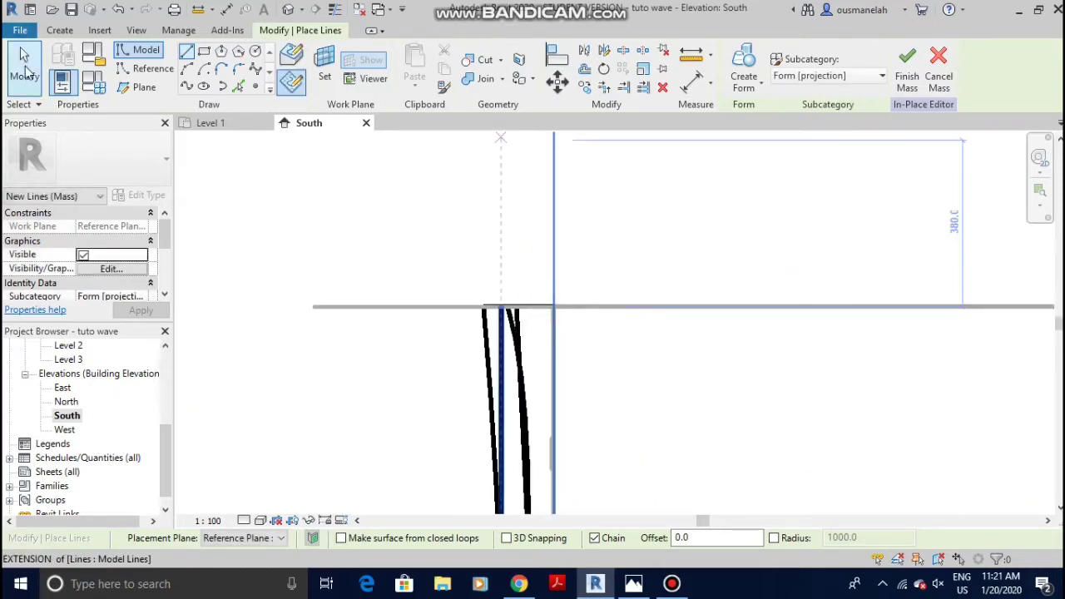
pyautogui.click(24, 62)
# Open the default 3D view and orient it so that all four profiles along the west façade are in view
pyautogui.scroll(-1, 535, 260)
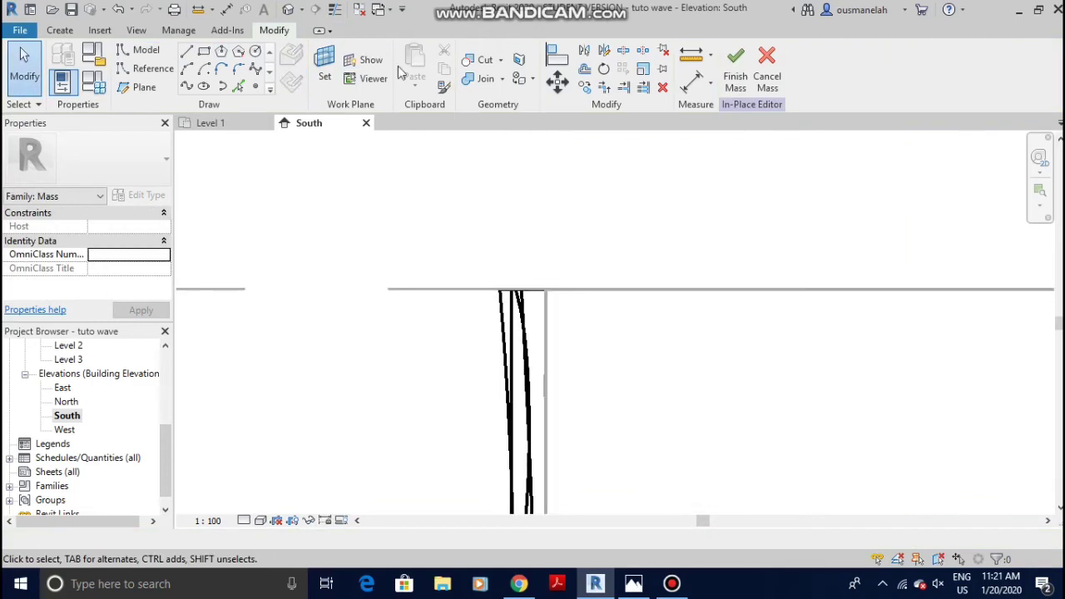
pyautogui.click(288, 10)
pyautogui.keyDown('shift'); pyautogui.moveTo(542, 358); pyautogui.dragTo(738, 351, button='middle'); pyautogui.keyUp('shift')
pyautogui.scroll(6, 738, 351)
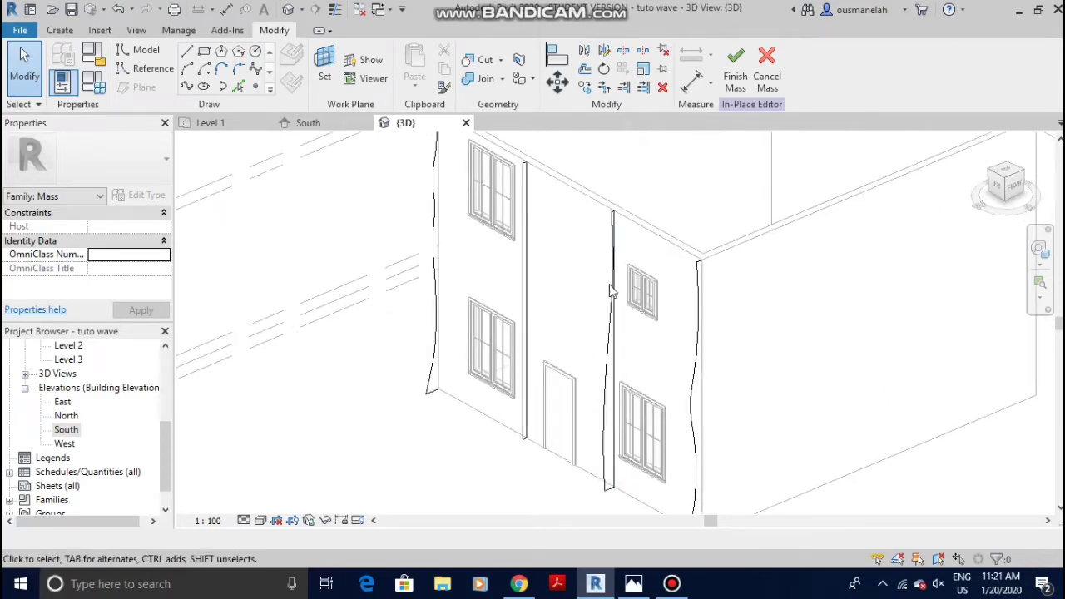
pyautogui.moveTo(566, 295); pyautogui.dragTo(704, 375, button='middle')
pyautogui.scroll(-3, 532, 311)
pyautogui.scroll(2, 537, 320)
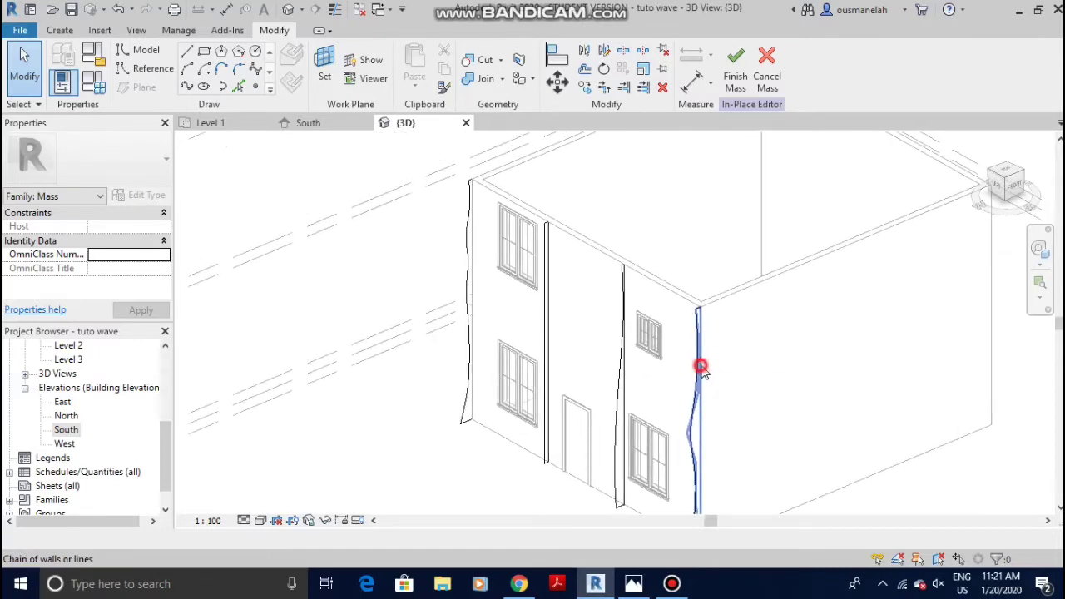
# Select the four closed profiles along the west façade together and create a solid form from them
pyautogui.click(701, 369)
pyautogui.keyDown('ctrl'); pyautogui.click(622, 337); pyautogui.keyUp('ctrl')
pyautogui.keyDown('ctrl'); pyautogui.click(545, 289); pyautogui.keyUp('ctrl')
pyautogui.keyDown('ctrl'); pyautogui.click(468, 269); pyautogui.keyUp('ctrl')
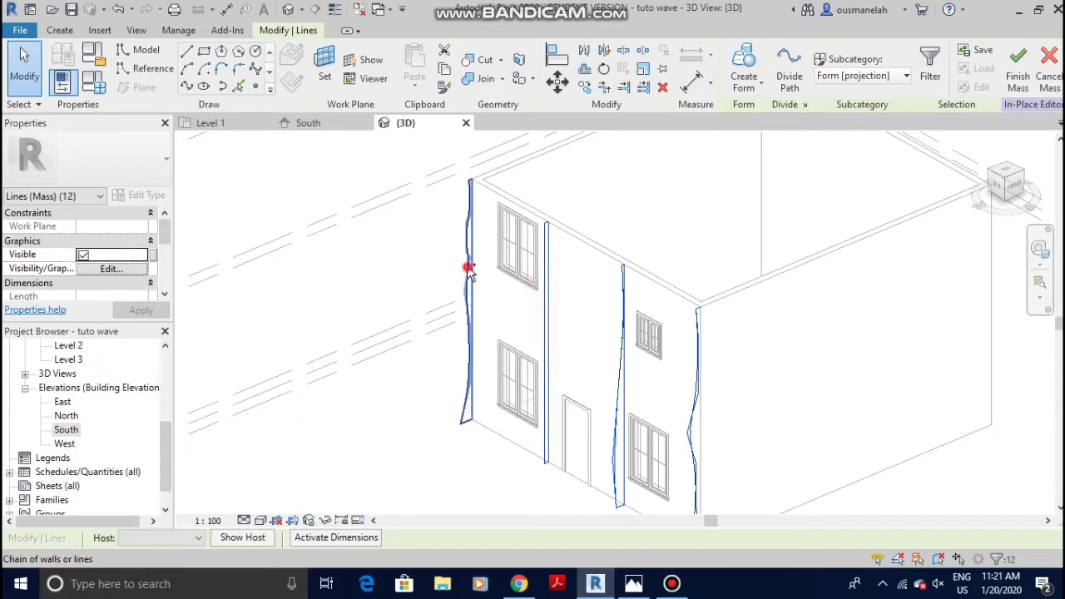
pyautogui.click(761, 97)
pyautogui.click(764, 117)
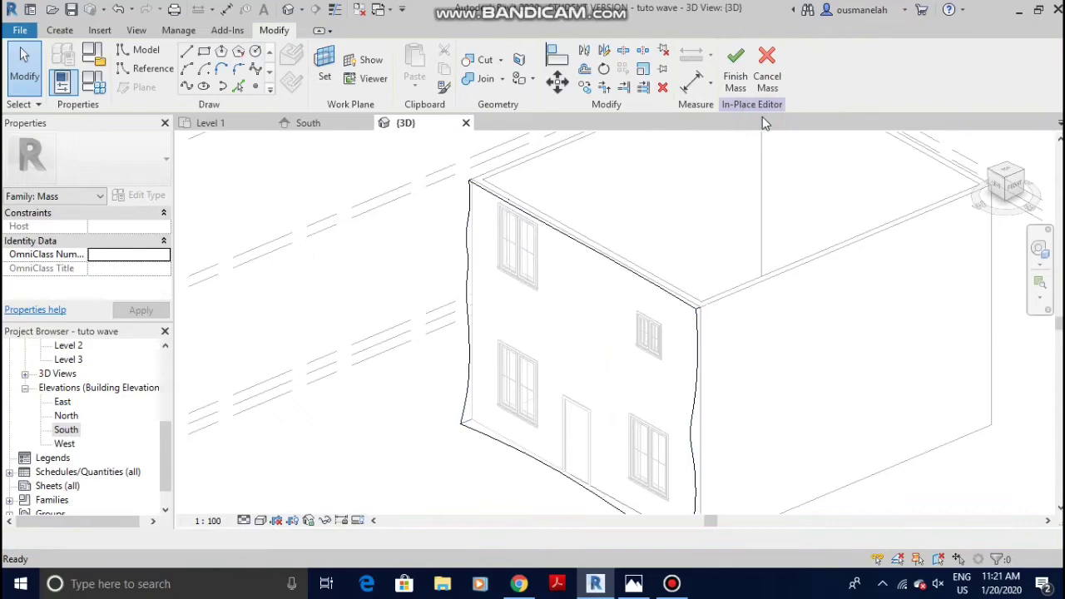
# In the Level 1 plan, draw a vertical reference plane along the west wall's outer face, from plane D's endpoint down past the building's south side
pyautogui.scroll(-4, 537, 339)
pyautogui.keyDown('shift'); pyautogui.moveTo(537, 338); pyautogui.dragTo(475, 263, button='middle'); pyautogui.keyUp('shift')
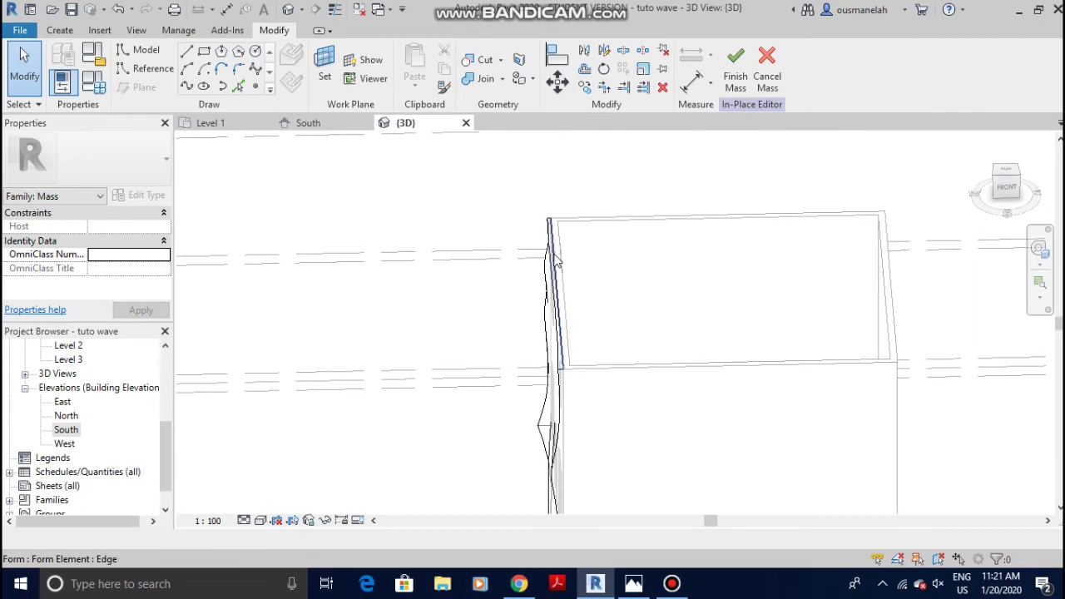
pyautogui.click(212, 123)
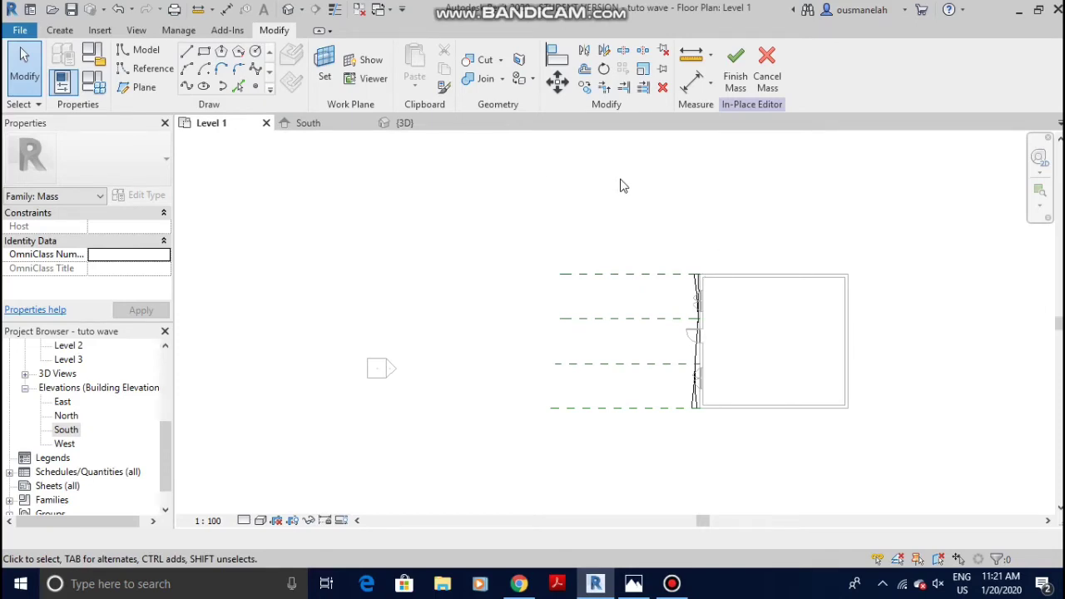
pyautogui.click(151, 89)
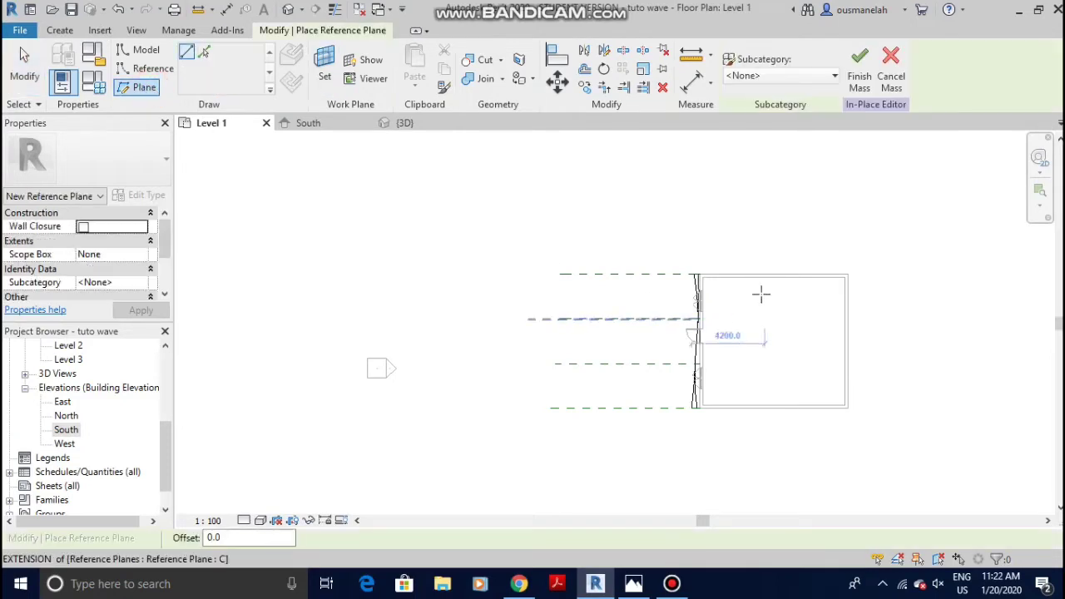
pyautogui.scroll(4, 642, 230)
pyautogui.click(603, 242)
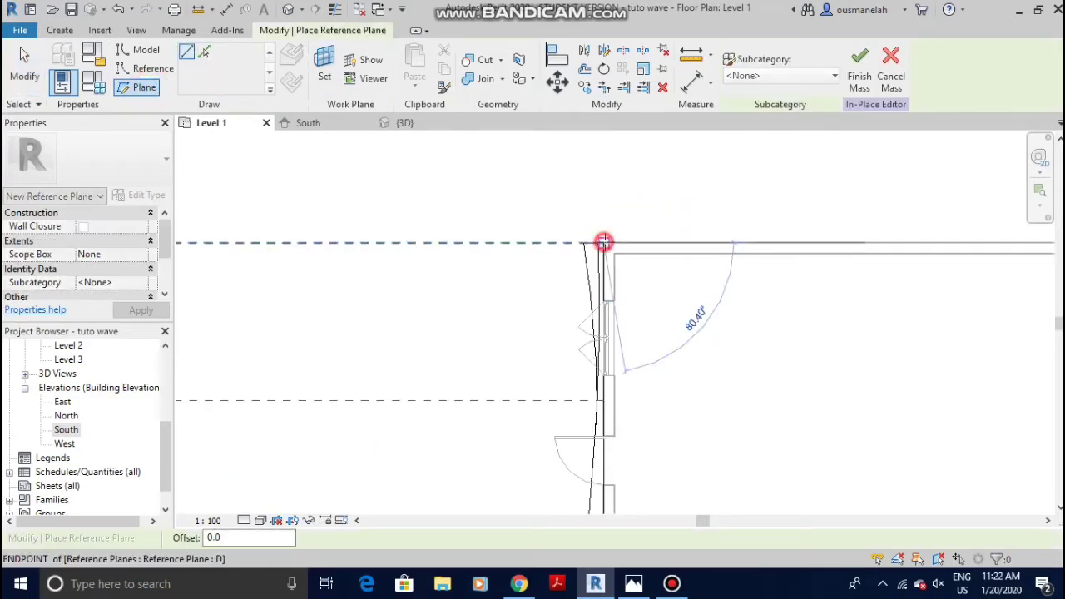
pyautogui.scroll(-5, 604, 161)
pyautogui.scroll(2, 613, 332)
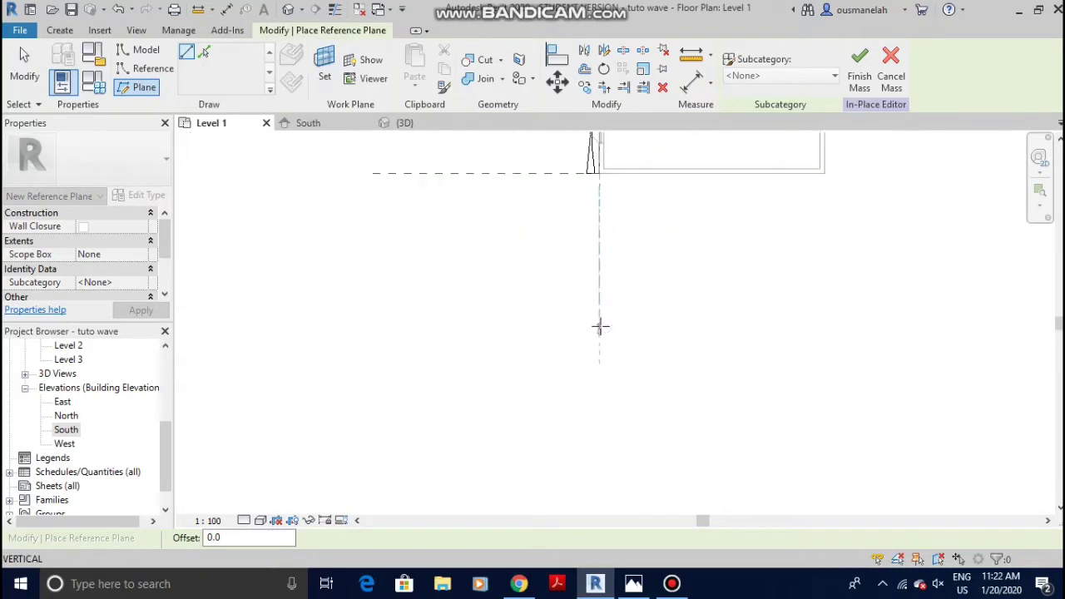
pyautogui.click(599, 325)
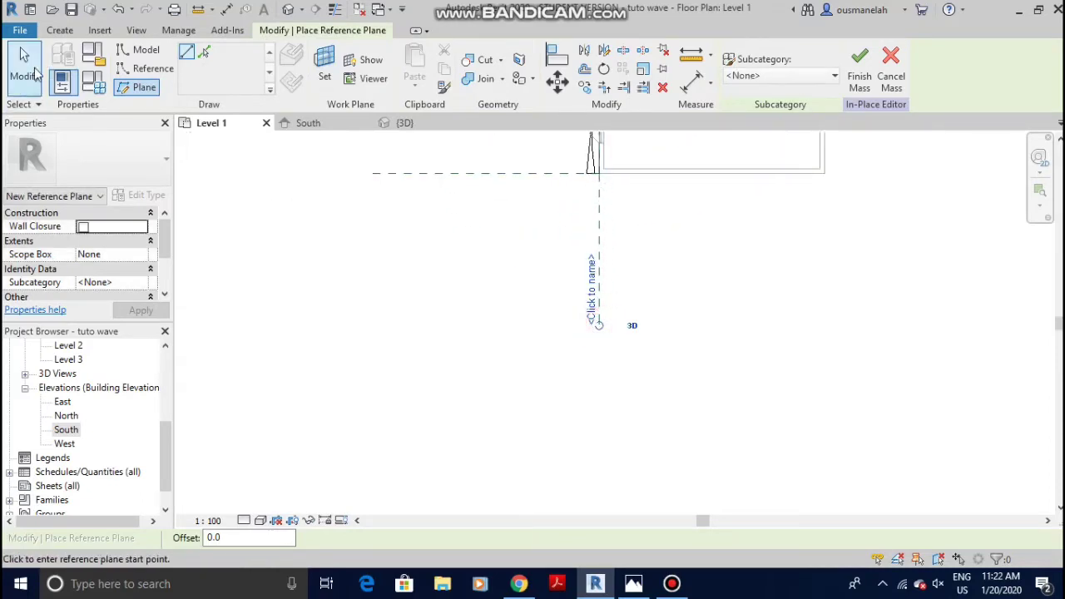
pyautogui.click(35, 74)
# Name the new vertical reference plane along the west wall V
pyautogui.scroll(2, 625, 278)
pyautogui.click(587, 262)
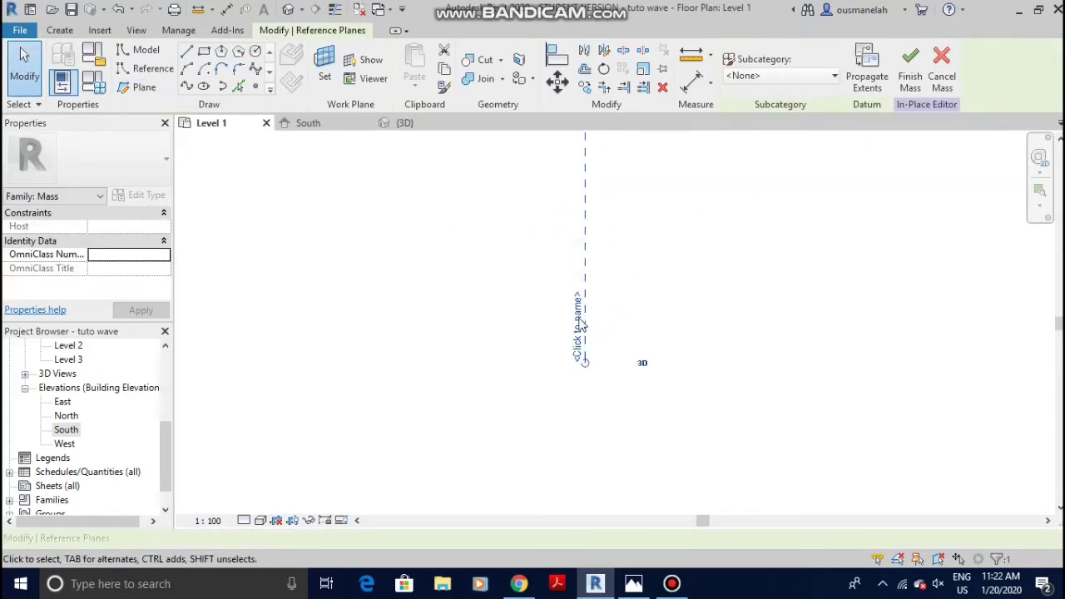
pyautogui.click(580, 326)
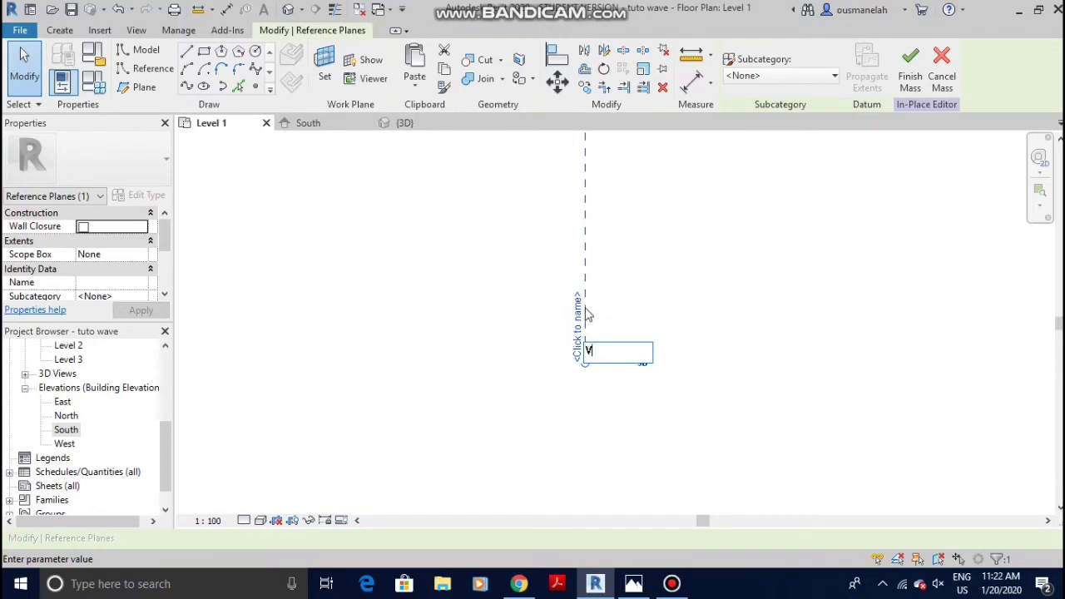
pyautogui.moveTo(647, 307); pyautogui.dragTo(625, 487, button='middle')
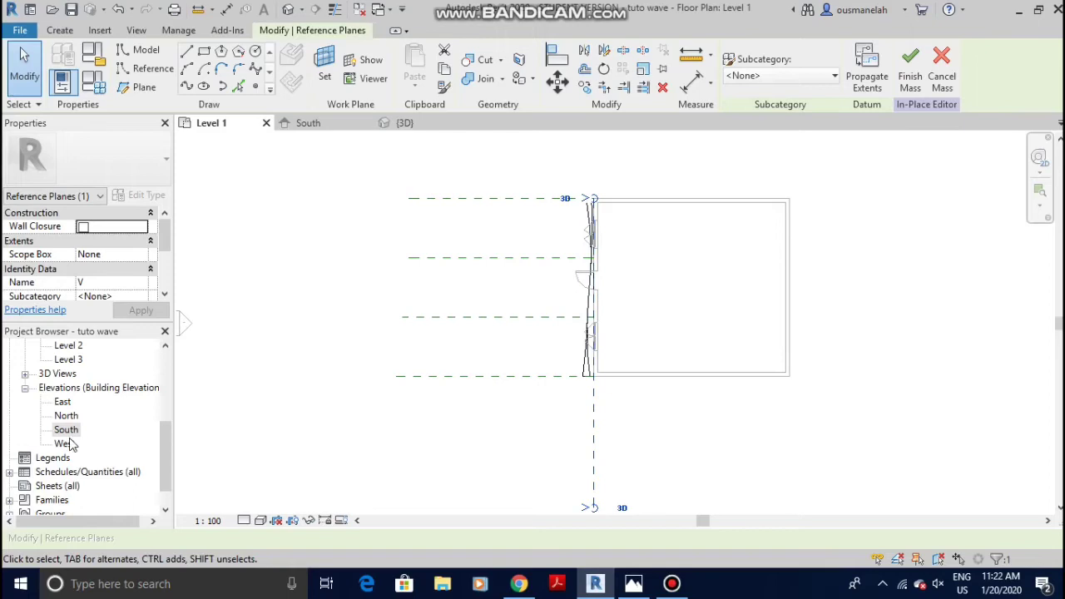
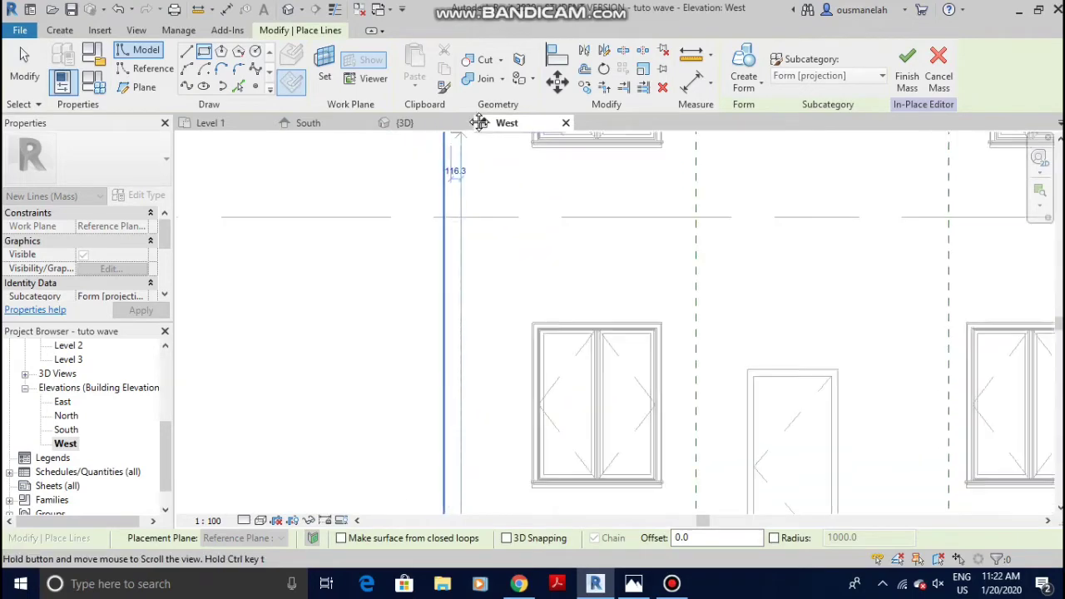
# Draw a narrow vertical rectangle about 65 mm wide beside the façade's edge, from Level 3 down to about 20 mm above Level 1
pyautogui.scroll(-1, 470, 422)
pyautogui.moveTo(468, 423); pyautogui.dragTo(450, 129, button='middle')
pyautogui.scroll(-6, 471, 378)
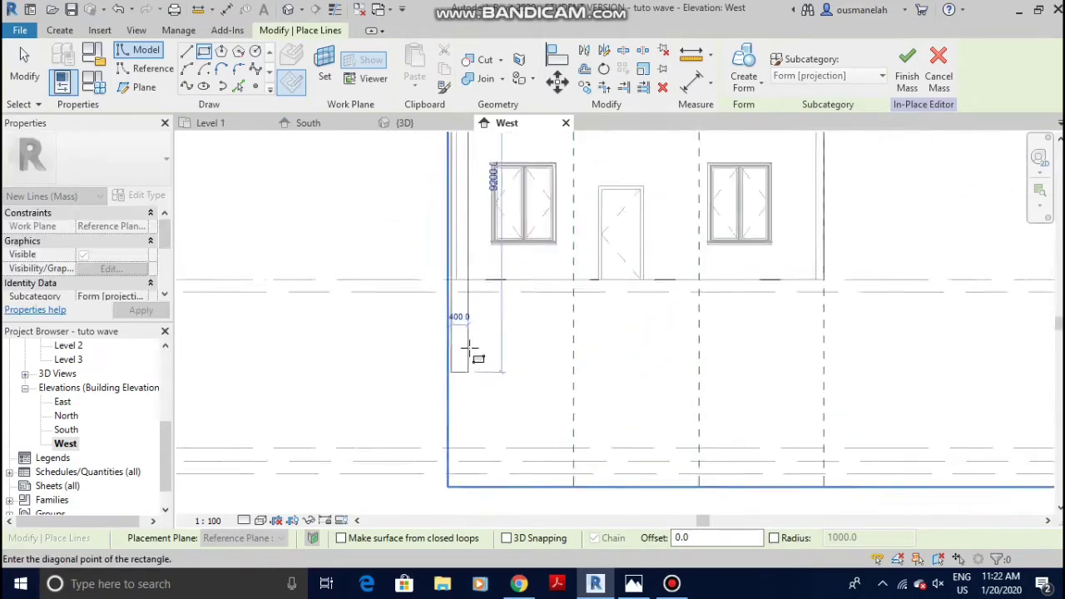
pyautogui.scroll(3, 491, 456)
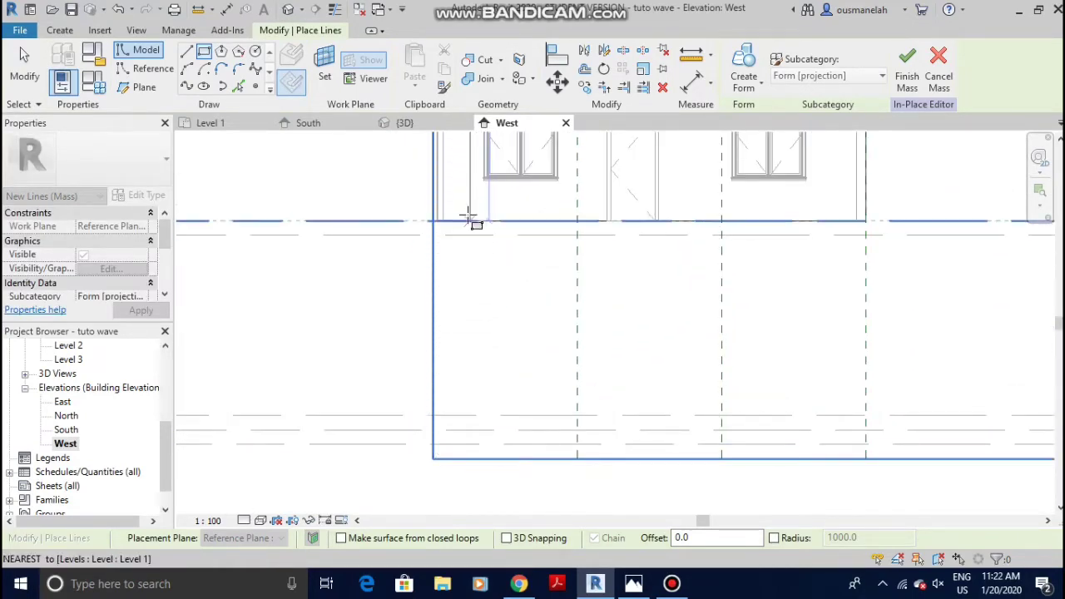
pyautogui.scroll(5, 473, 221)
pyautogui.scroll(3, 323, 259)
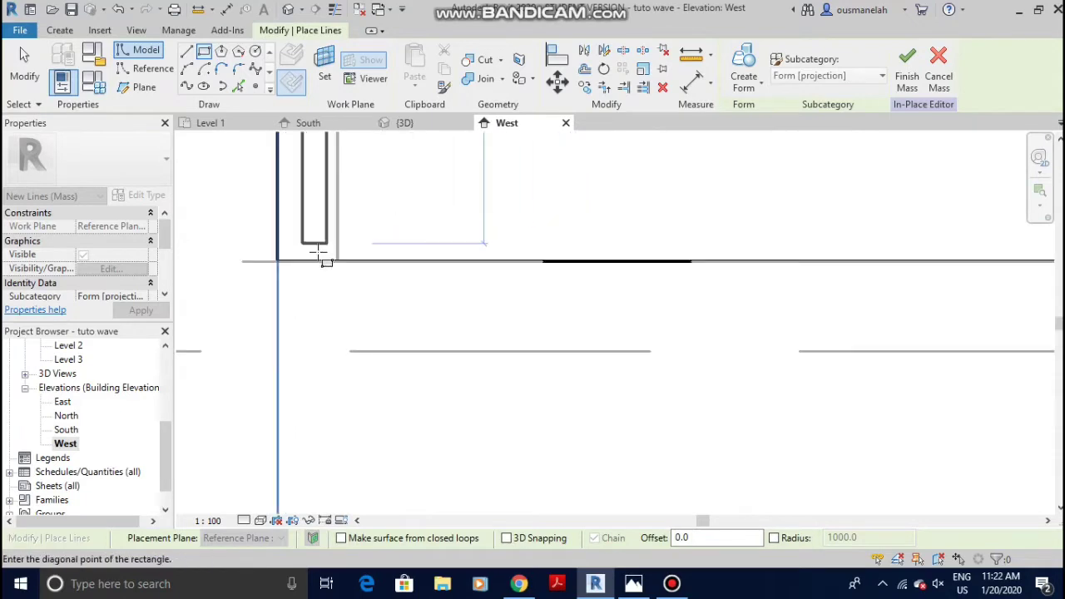
pyautogui.moveTo(335, 272); pyautogui.dragTo(318, 359, button='middle')
pyautogui.scroll(1, 317, 360)
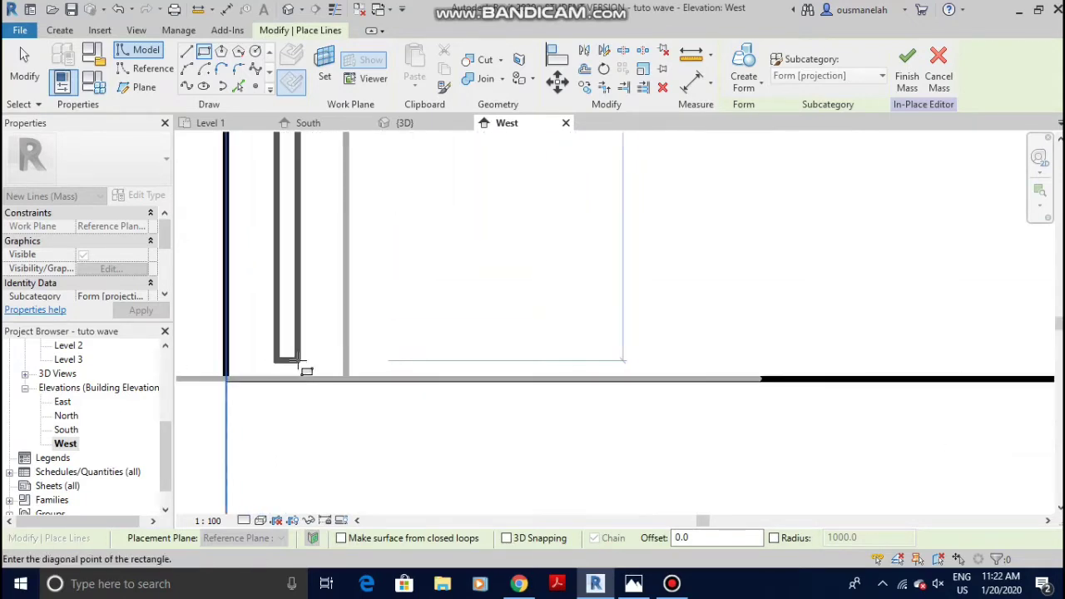
pyautogui.click(323, 378)
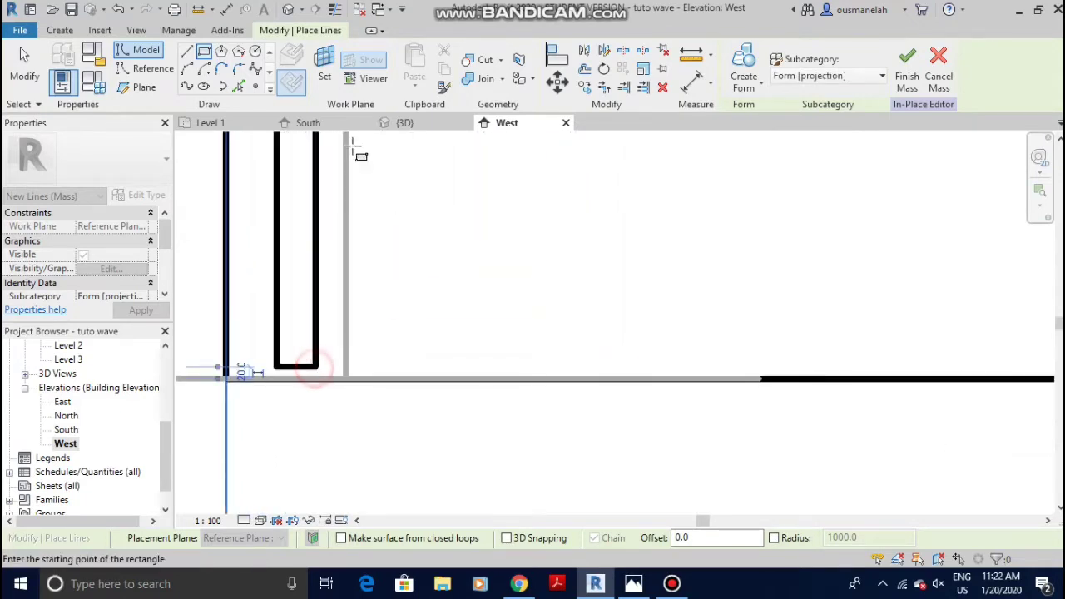
pyautogui.press('Escape')
pyautogui.press('Escape')
pyautogui.scroll(-5, 341, 357)
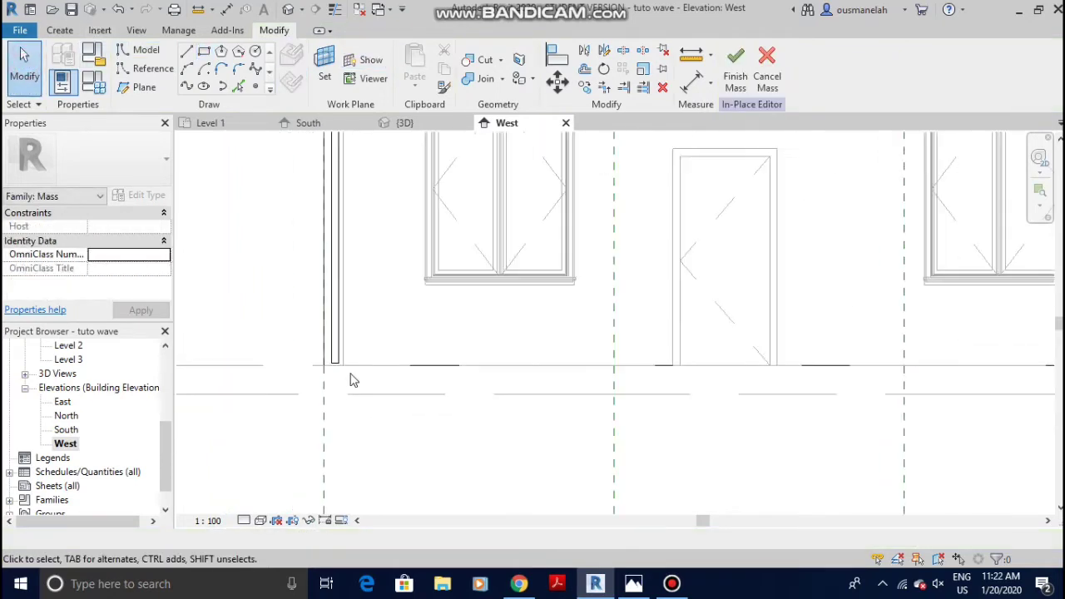
# Select the rectangle's whole chain of lines and move it along Level 3 to just beyond the end wall's inner face
pyautogui.moveTo(349, 357); pyautogui.dragTo(366, 401, button='middle')
pyautogui.scroll(5, 366, 401)
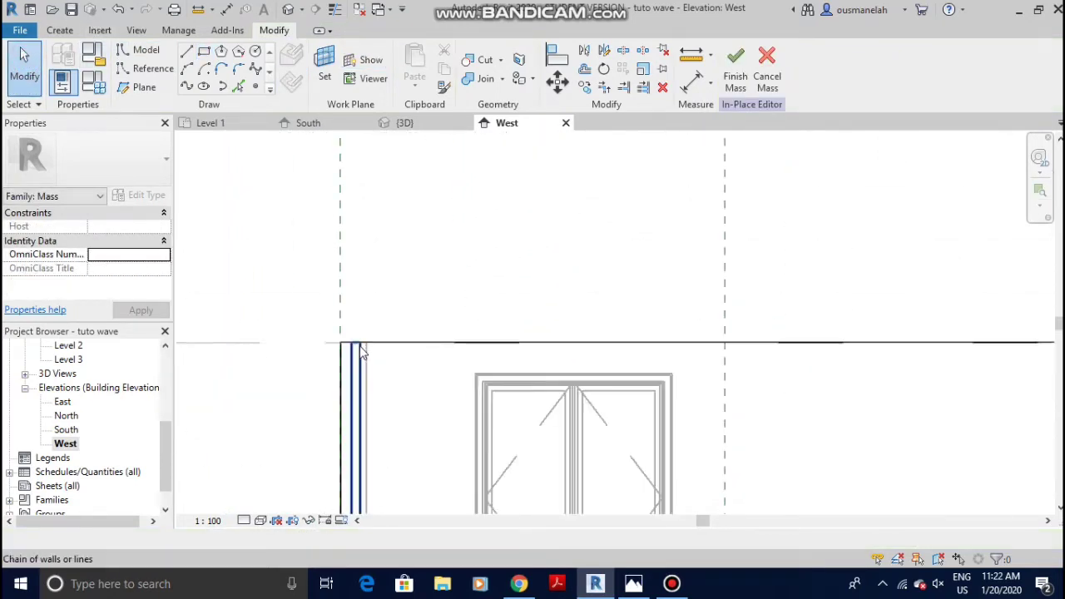
pyautogui.click(361, 347)
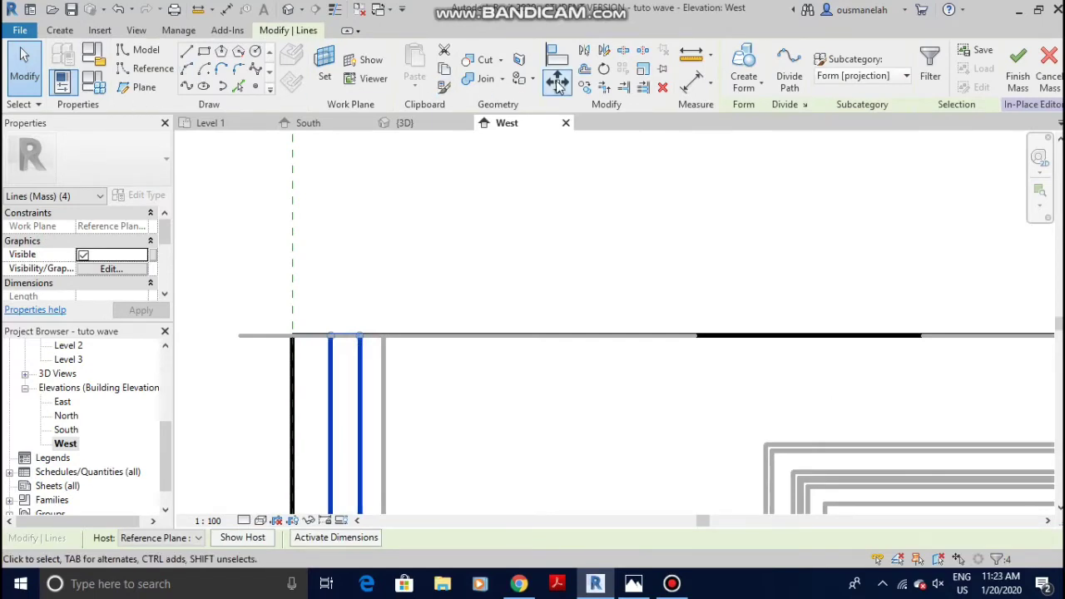
pyautogui.click(557, 81)
pyautogui.click(331, 336)
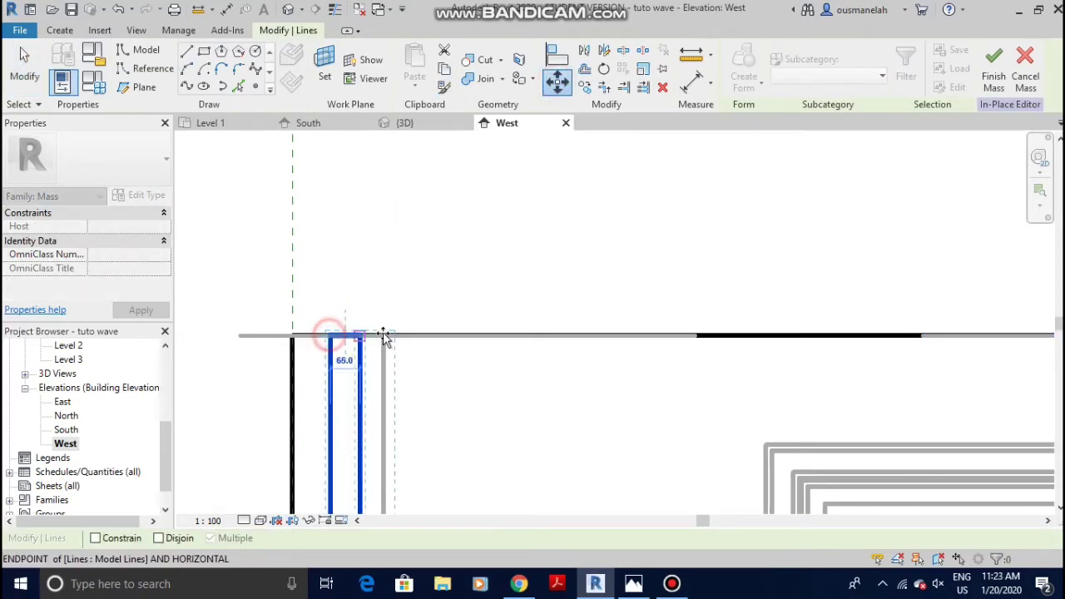
pyautogui.click(404, 334)
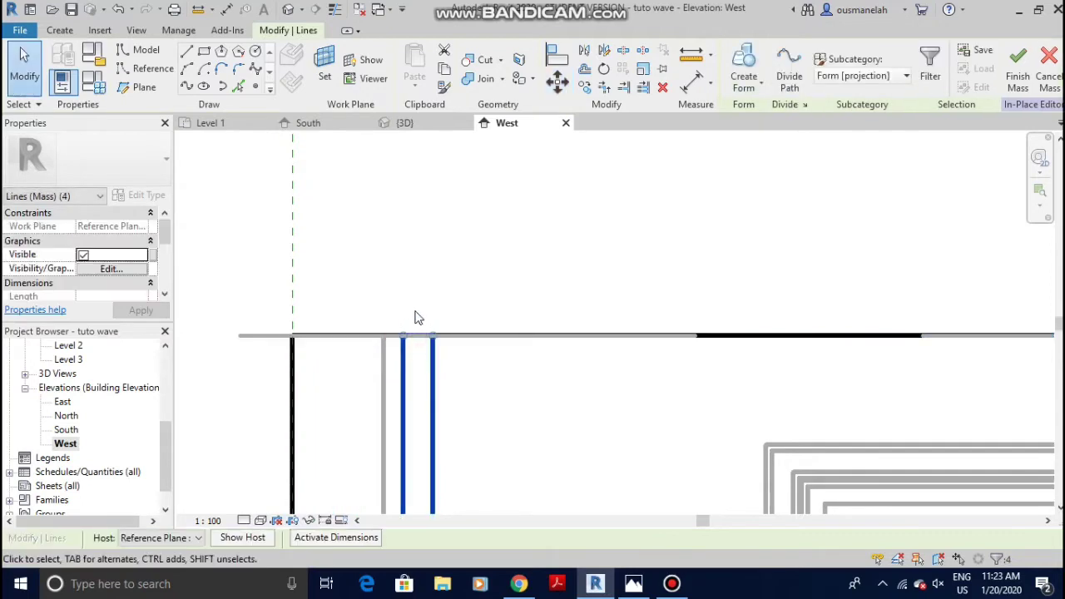
# Shift the rectangle a further 32.5 mm away from the end wall, using its edge and top midpoint as references
pyautogui.click(558, 80)
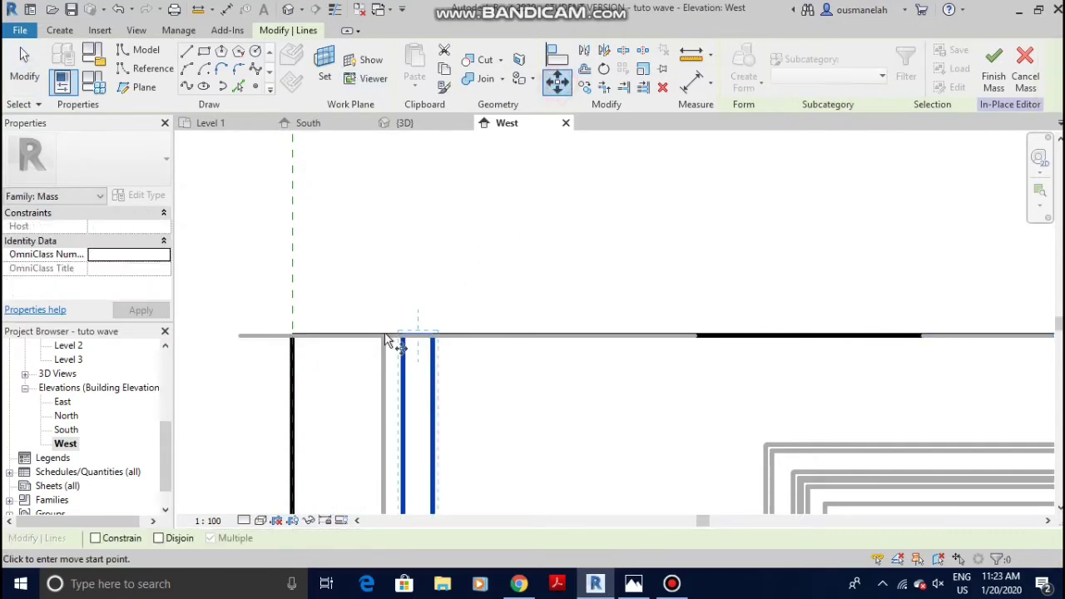
pyautogui.click(399, 334)
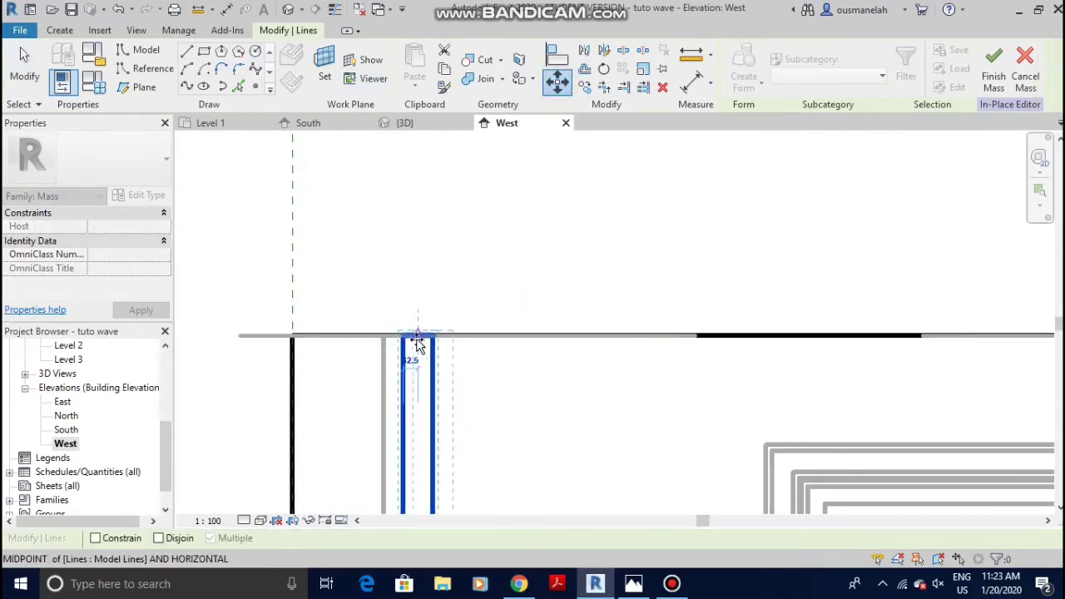
pyautogui.click(420, 339)
pyautogui.click(459, 205)
pyautogui.scroll(-3, 458, 204)
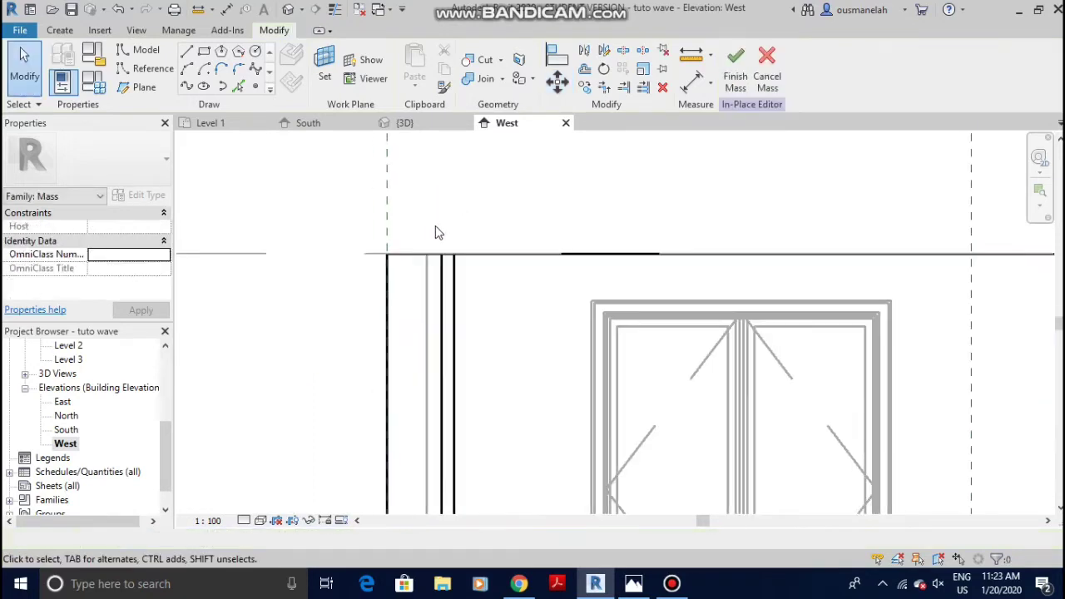
# Set the rectangle's width to 100 mm by moving its long side nearest the end wall
pyautogui.click(445, 299)
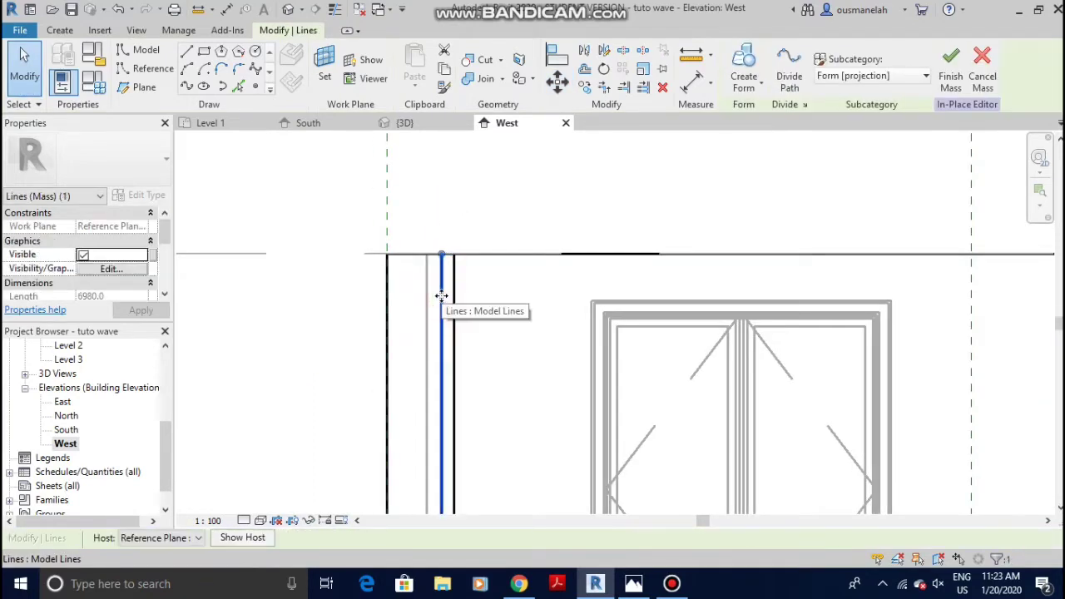
pyautogui.scroll(-2, 444, 209)
pyautogui.scroll(5, 459, 212)
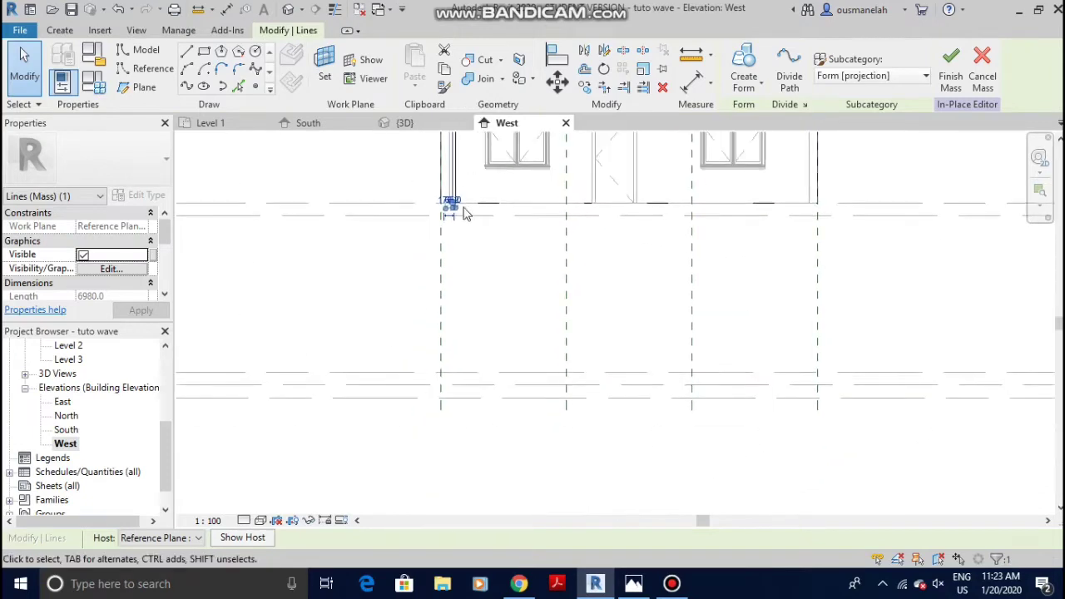
pyautogui.scroll(3, 441, 215)
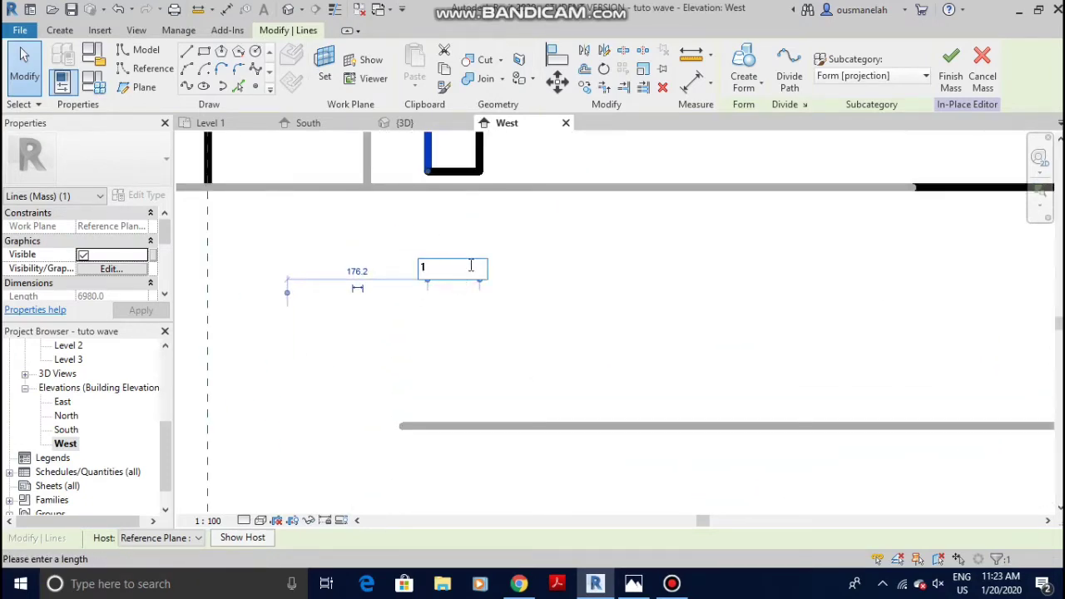
pyautogui.write('100')
pyautogui.click(583, 244)
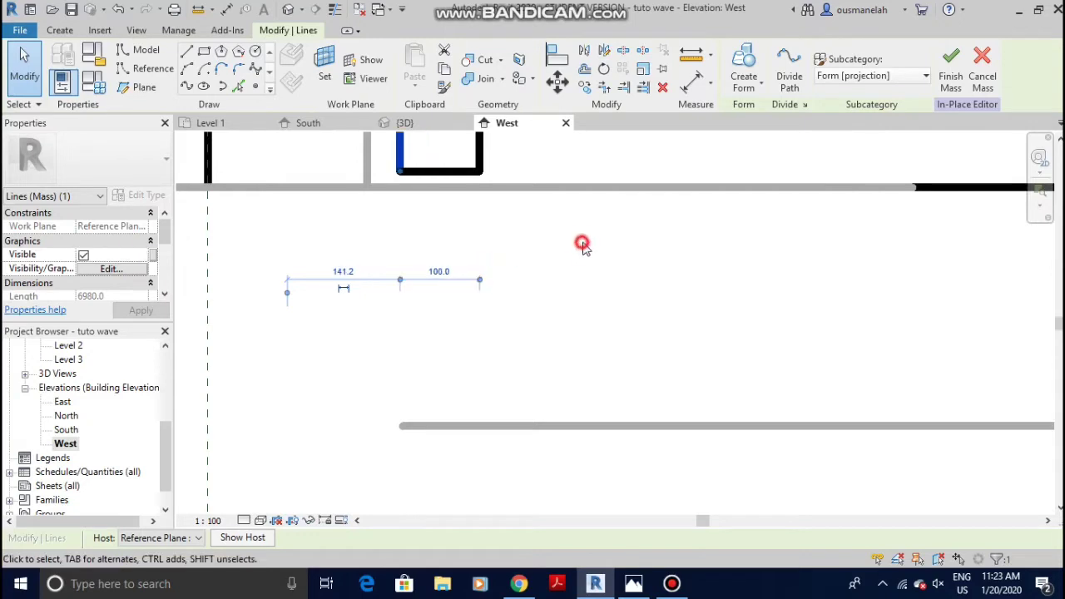
# Select all four lines of the 100 mm wide rectangle and create a void form from them
pyautogui.scroll(-7, 569, 311)
pyautogui.press('Tab')
pyautogui.scroll(-4, 574, 371)
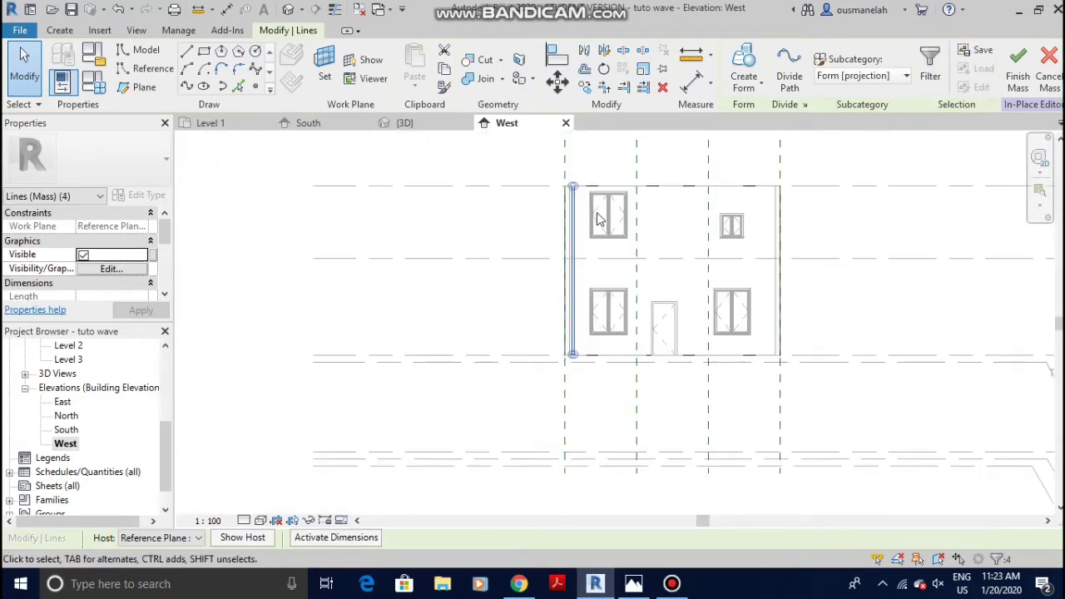
pyautogui.scroll(6, 565, 190)
pyautogui.scroll(2, 460, 203)
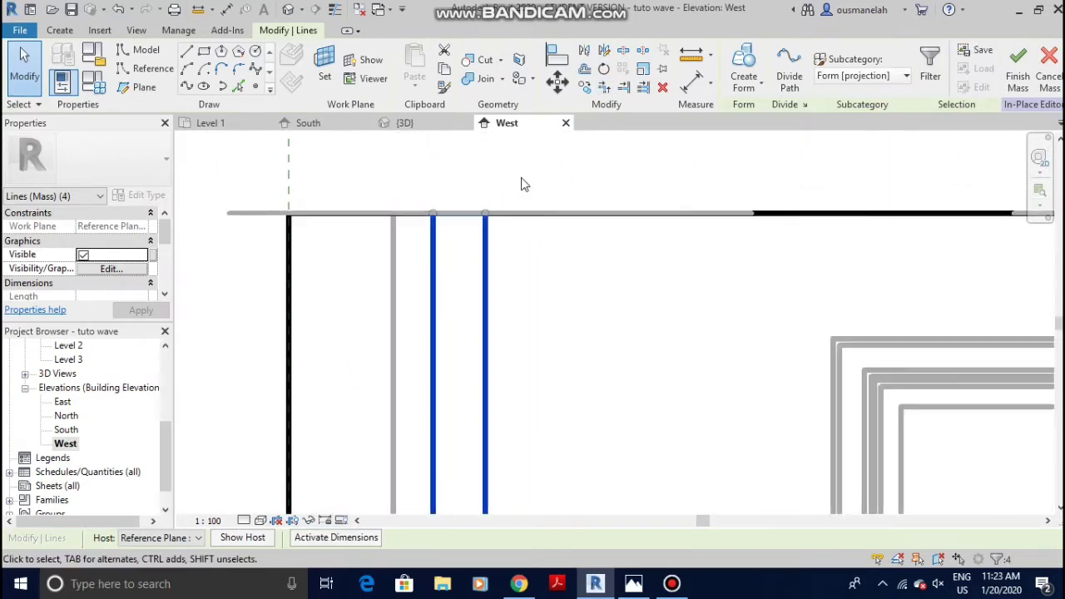
pyautogui.click(762, 88)
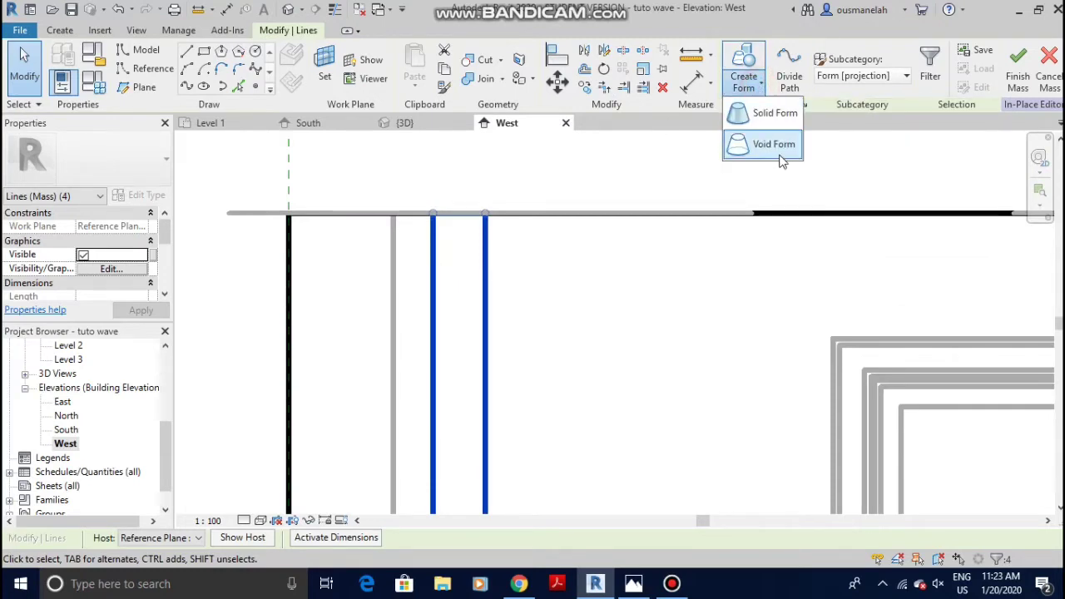
pyautogui.click(778, 154)
pyautogui.scroll(-5, 400, 156)
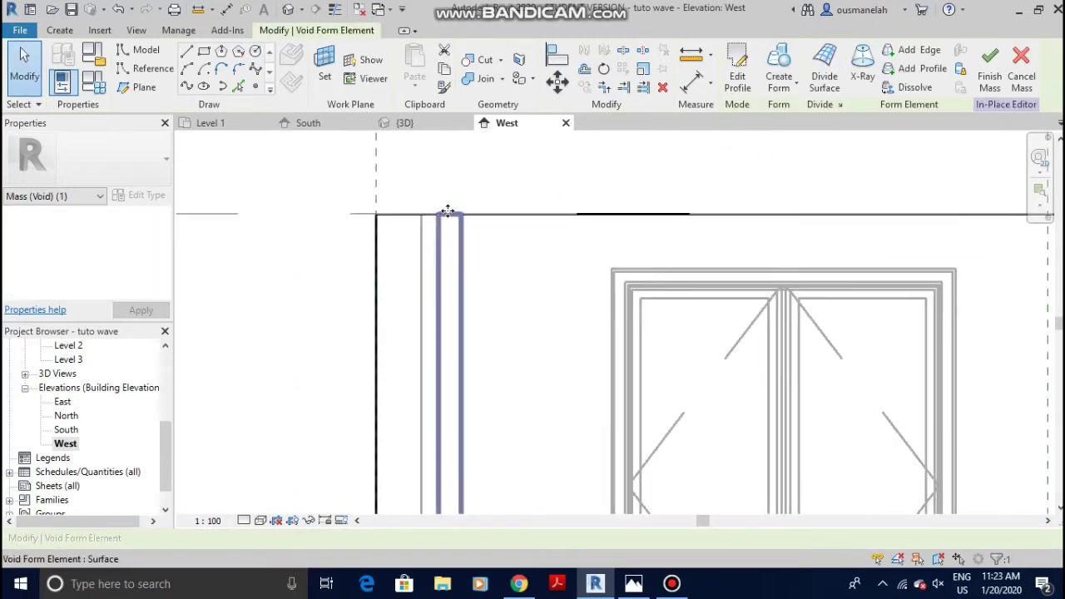
# In the 3D view, pull the void's inner end face outward past the wave façade so that the void cuts through the mass
pyautogui.click(420, 122)
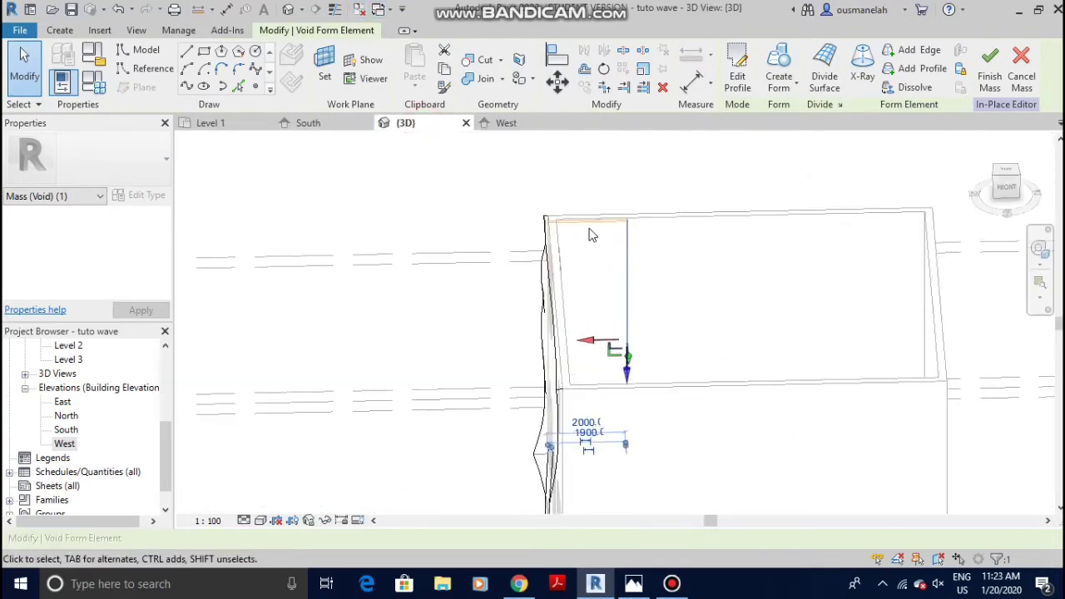
pyautogui.scroll(3, 594, 230)
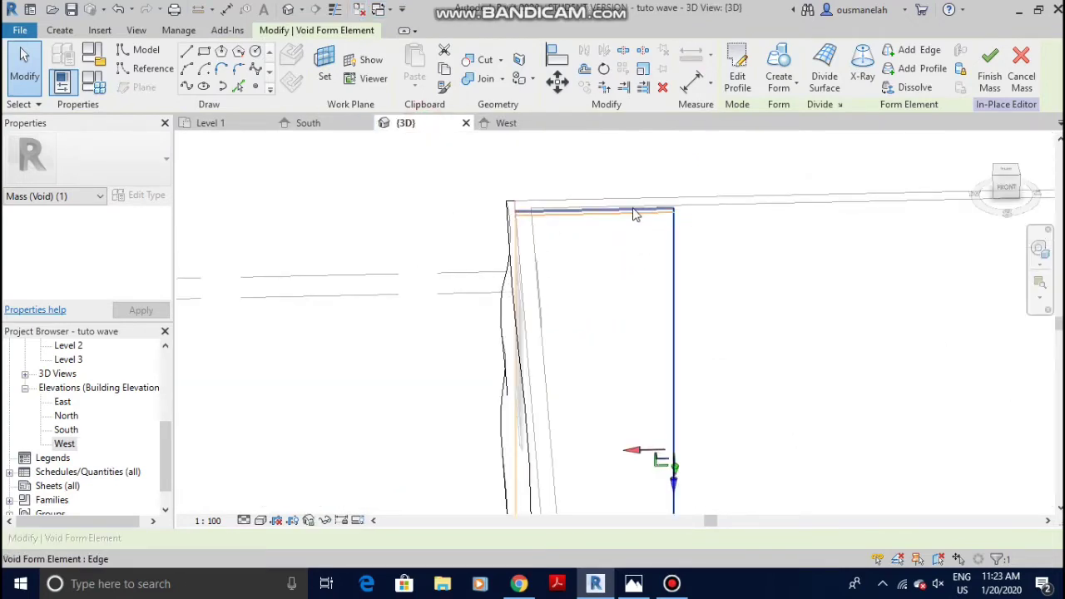
pyautogui.scroll(-2, 569, 294)
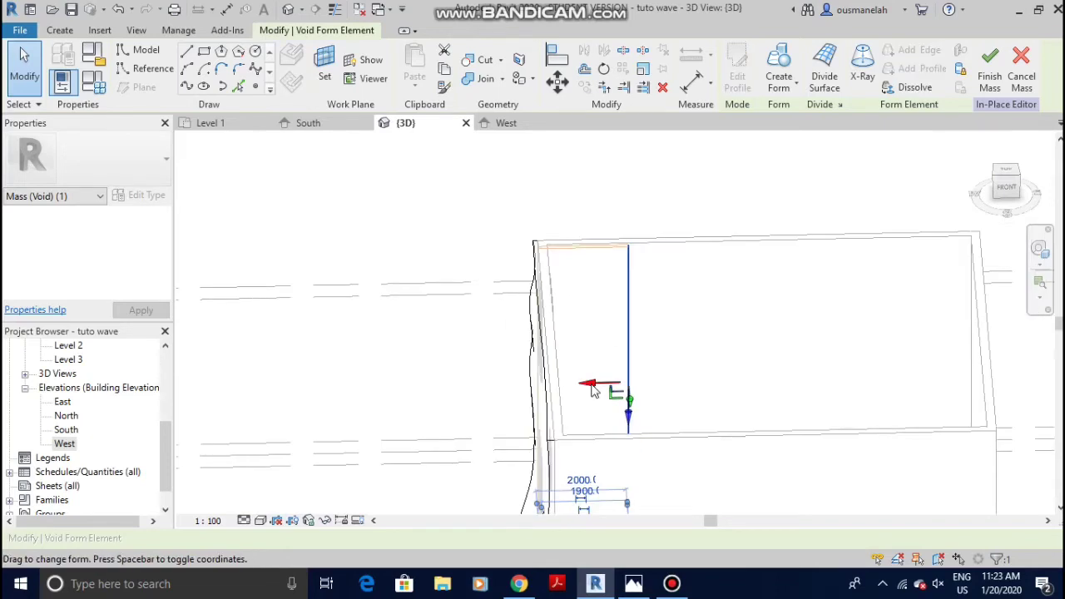
pyautogui.moveTo(589, 389); pyautogui.dragTo(457, 397)
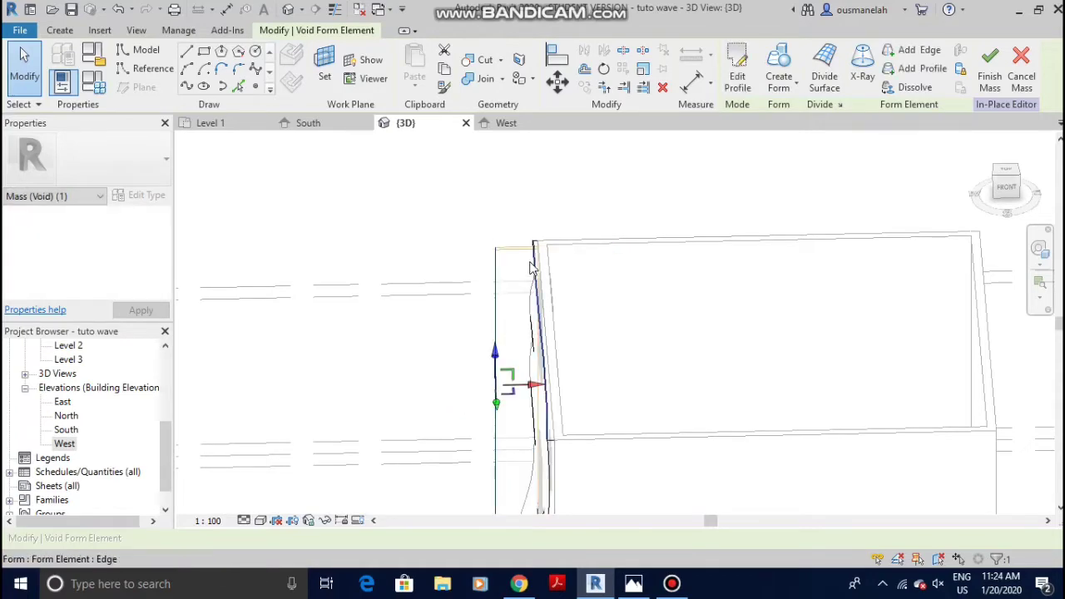
pyautogui.click(438, 304)
# Inspect the vertical groove cut near the façade's corner from several angles
pyautogui.scroll(-2, 453, 298)
pyautogui.keyDown('shift'); pyautogui.moveTo(503, 332); pyautogui.dragTo(602, 321, button='middle'); pyautogui.keyUp('shift')
pyautogui.scroll(2, 429, 342)
pyautogui.scroll(6, 430, 346)
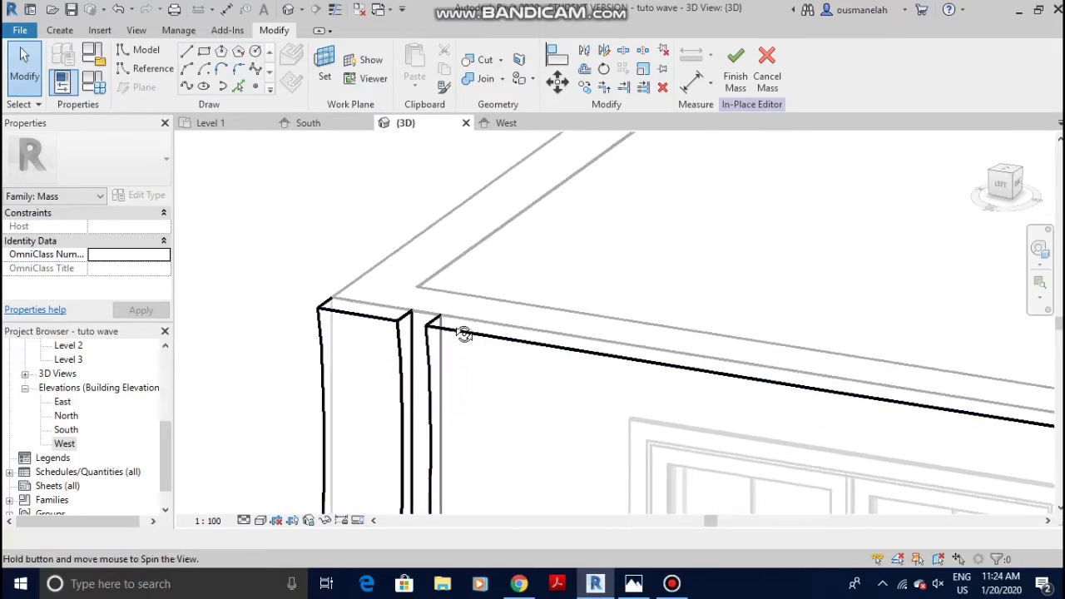
pyautogui.scroll(-4, 468, 287)
pyautogui.scroll(4, 536, 366)
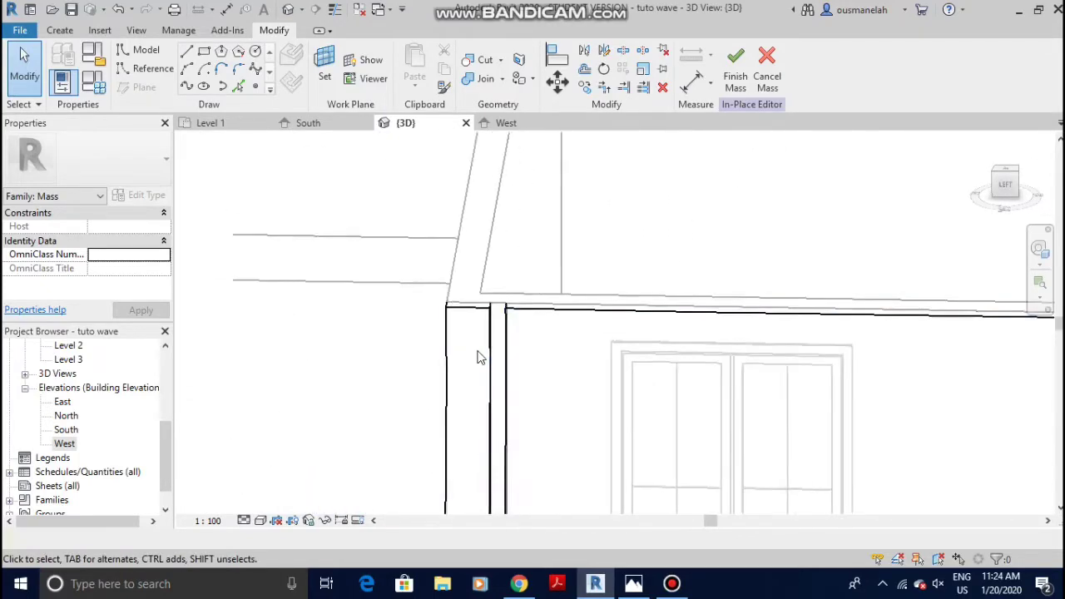
pyautogui.scroll(3, 499, 333)
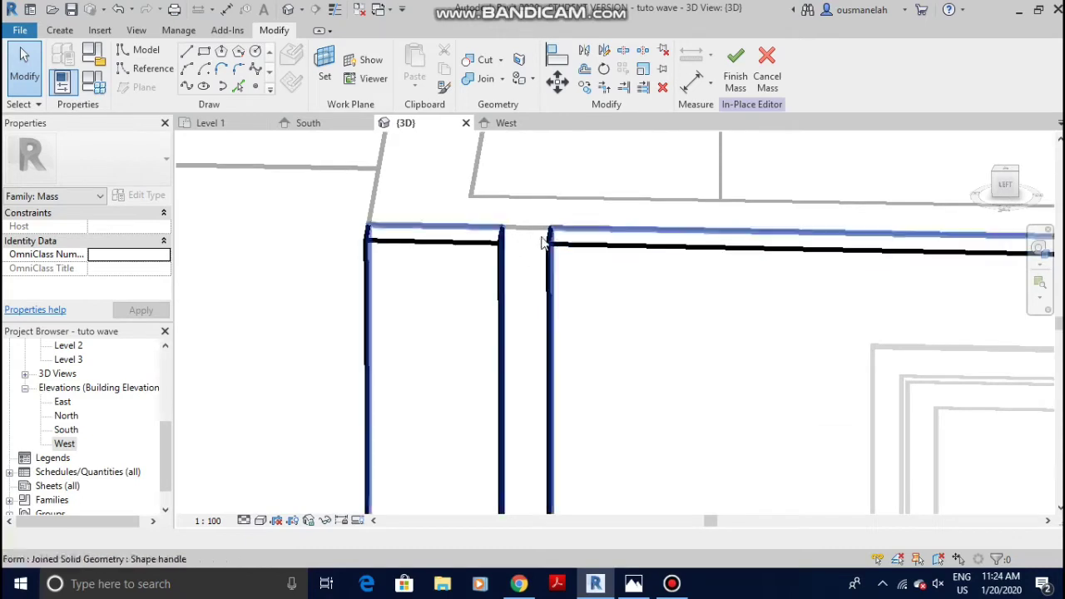
# In the West elevation, copy the void form three times along the façade at about 176 mm spacing, starting from the wall's top corner
pyautogui.click(505, 123)
pyautogui.scroll(4, 423, 238)
pyautogui.scroll(4, 503, 197)
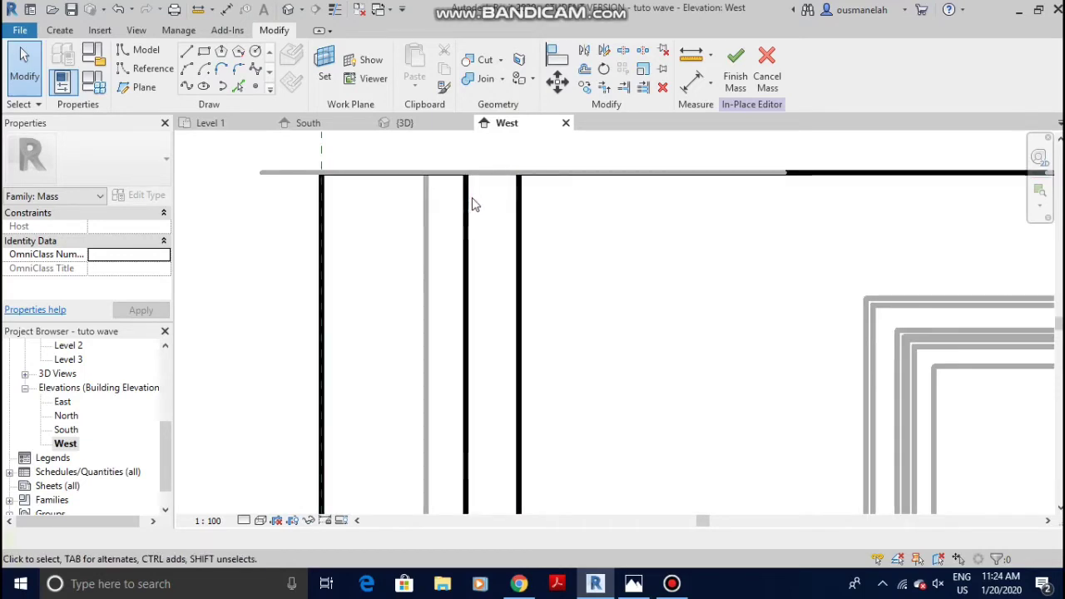
pyautogui.click(468, 206)
pyautogui.press('Tab')
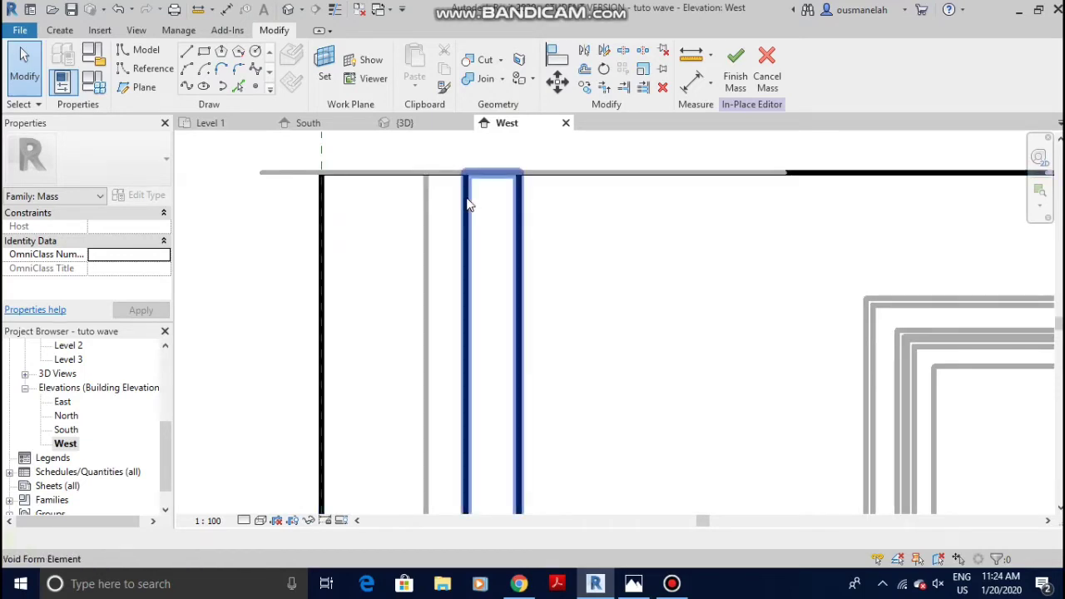
pyautogui.click(468, 207)
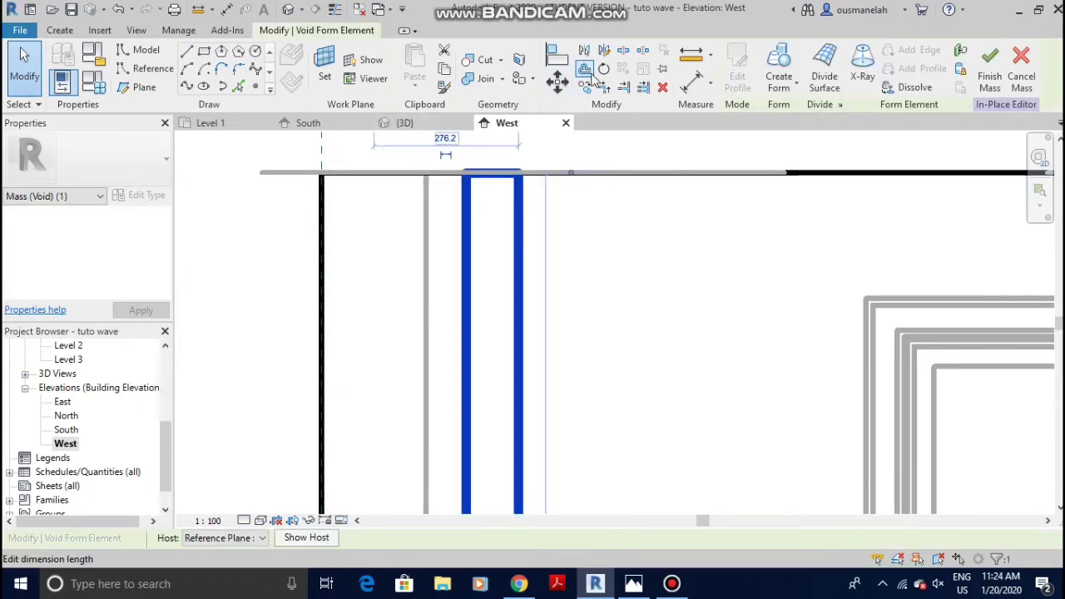
pyautogui.click(586, 87)
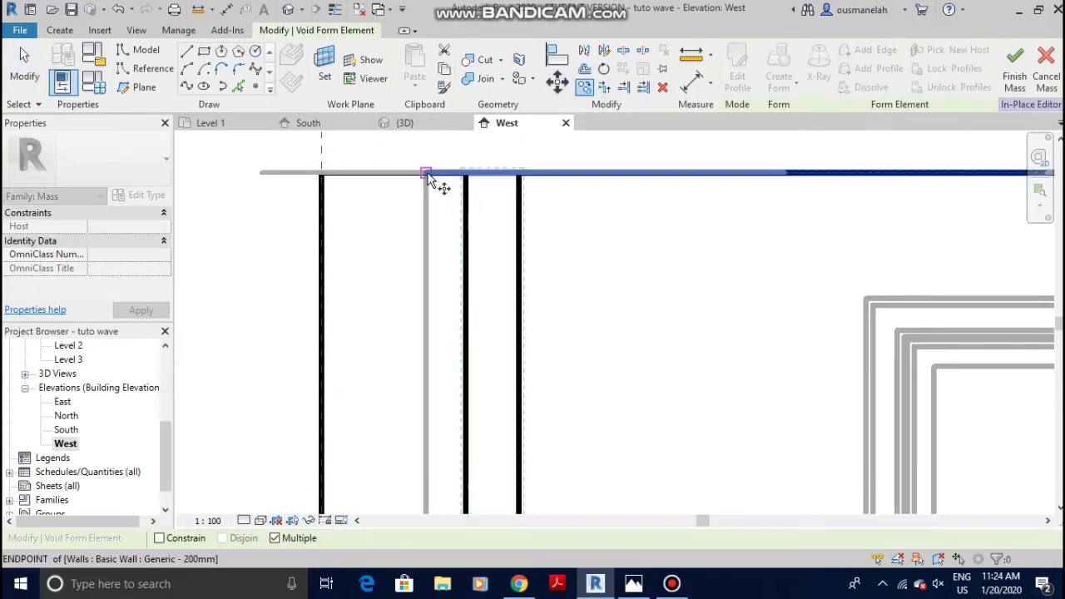
pyautogui.click(518, 174)
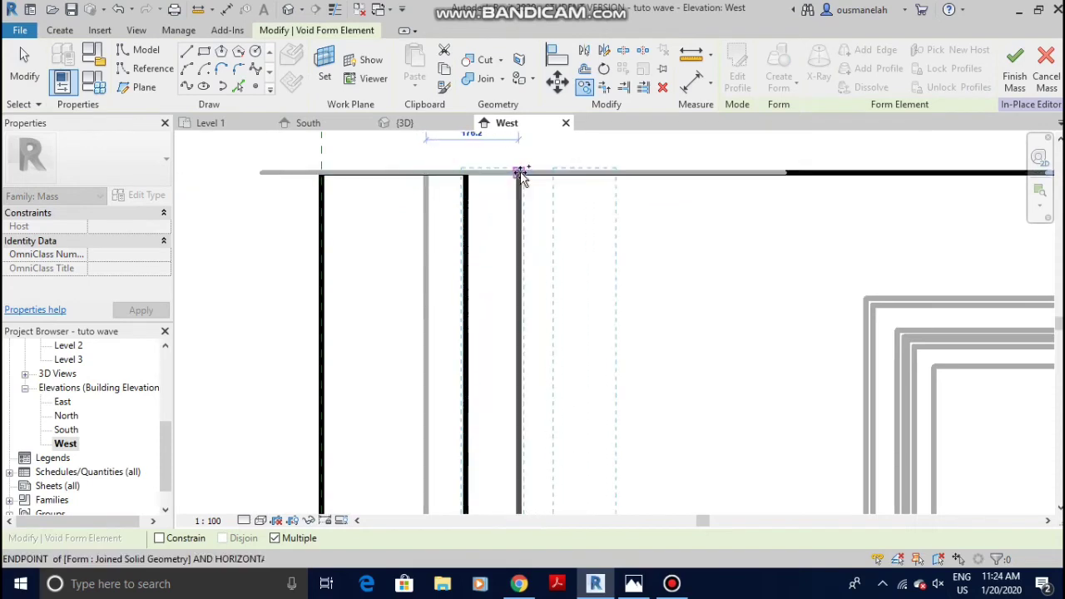
pyautogui.click(519, 174)
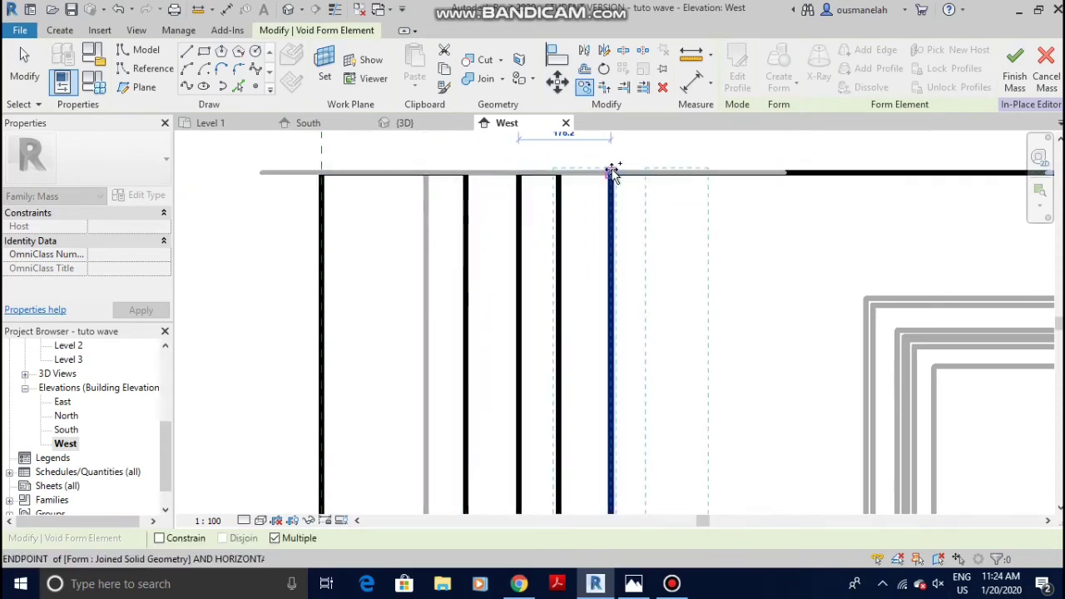
pyautogui.click(613, 174)
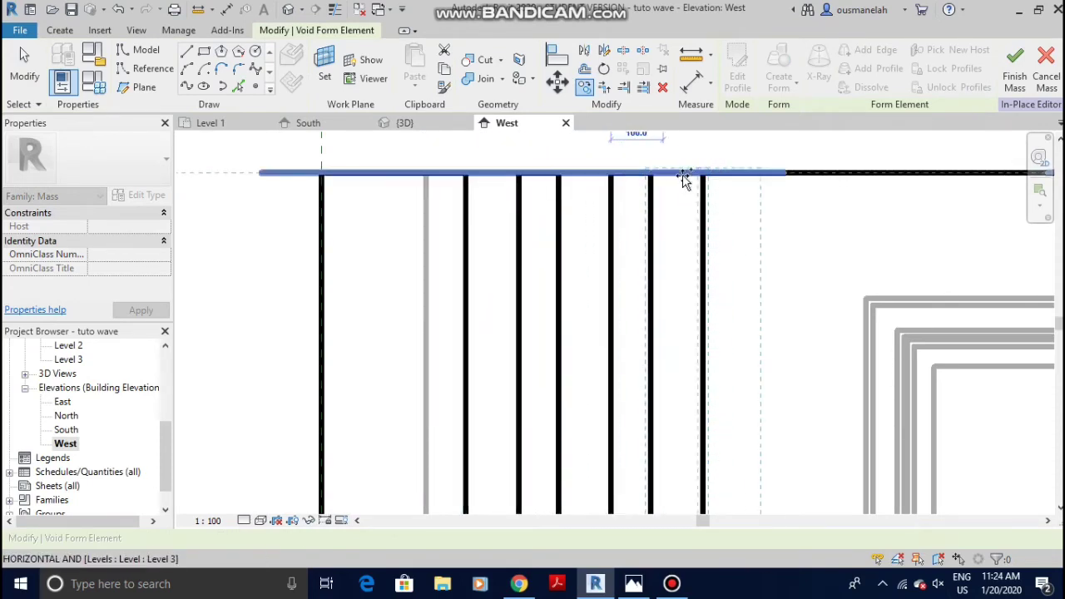
pyautogui.click(705, 174)
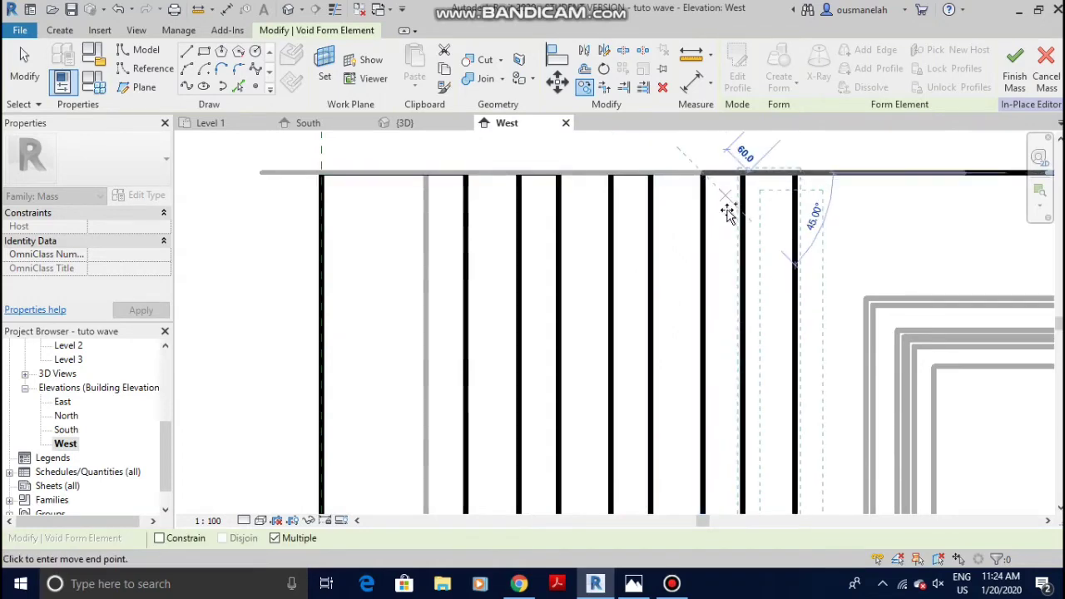
pyautogui.press('Escape')
# Select all four void forms together as whole elements, adding the three other voids to the last copy
pyautogui.scroll(-3, 782, 225)
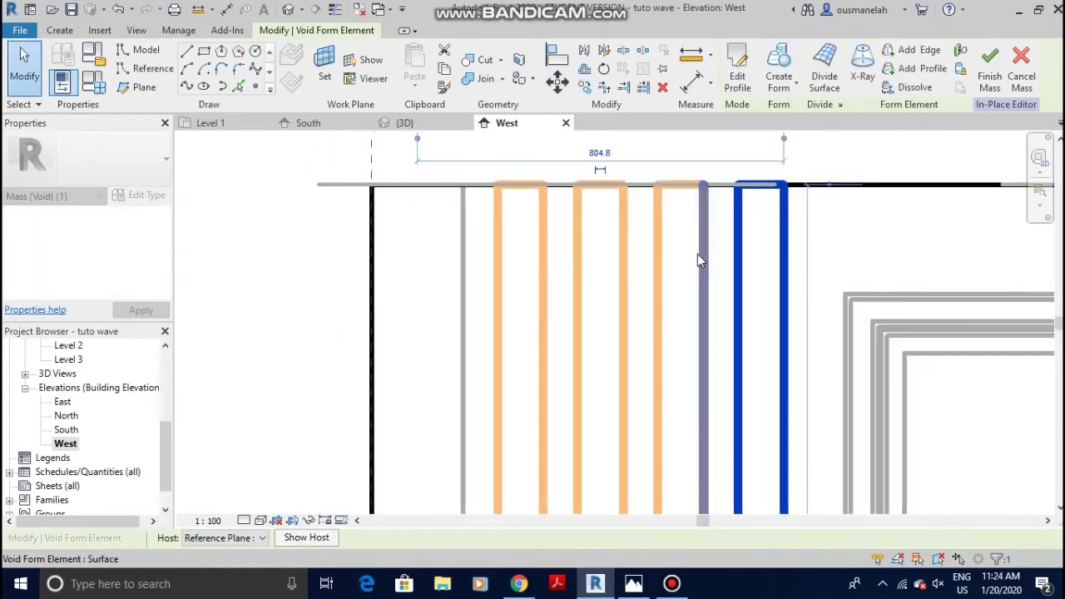
pyautogui.scroll(2, 739, 208)
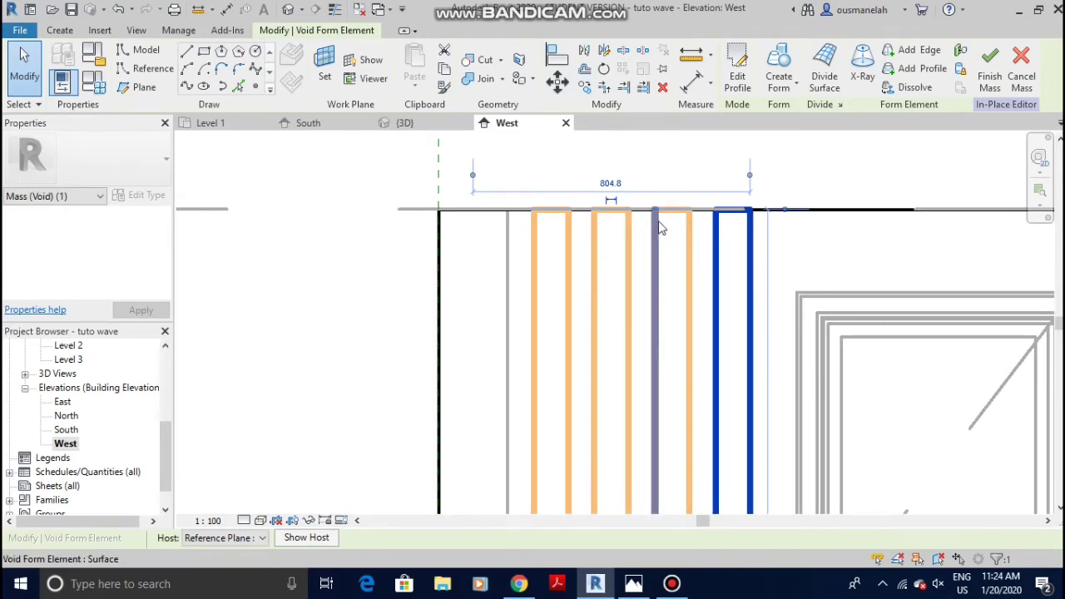
pyautogui.scroll(2, 656, 236)
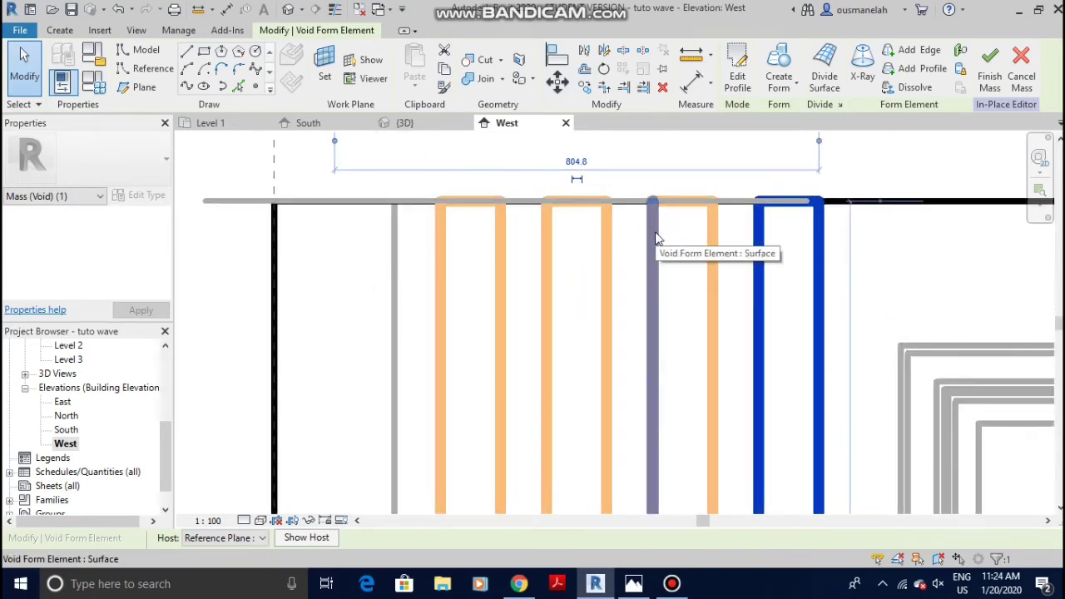
pyautogui.press('Tab')
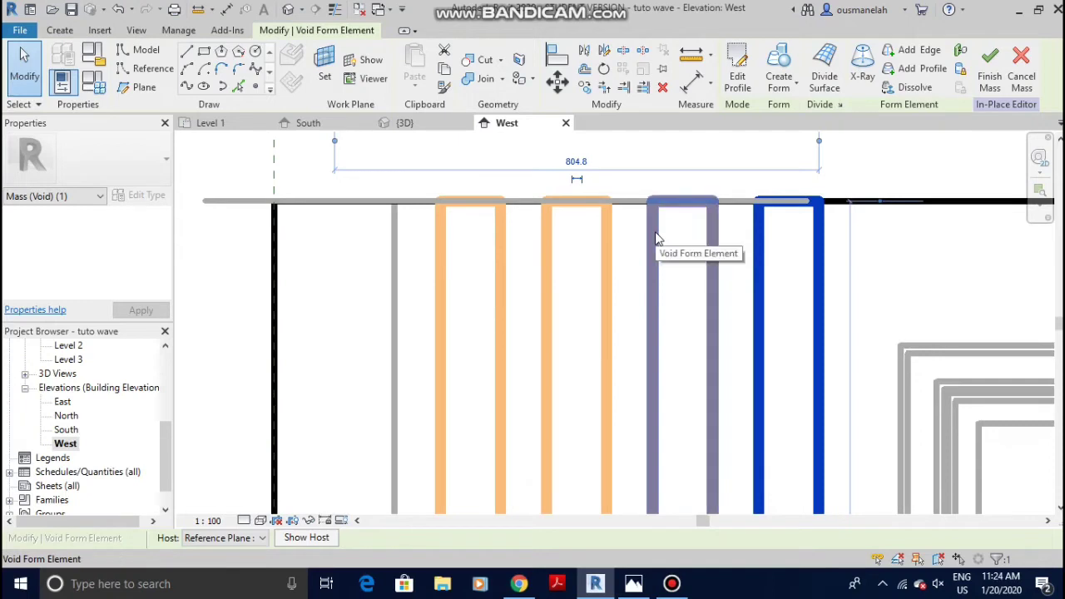
pyautogui.click(659, 235)
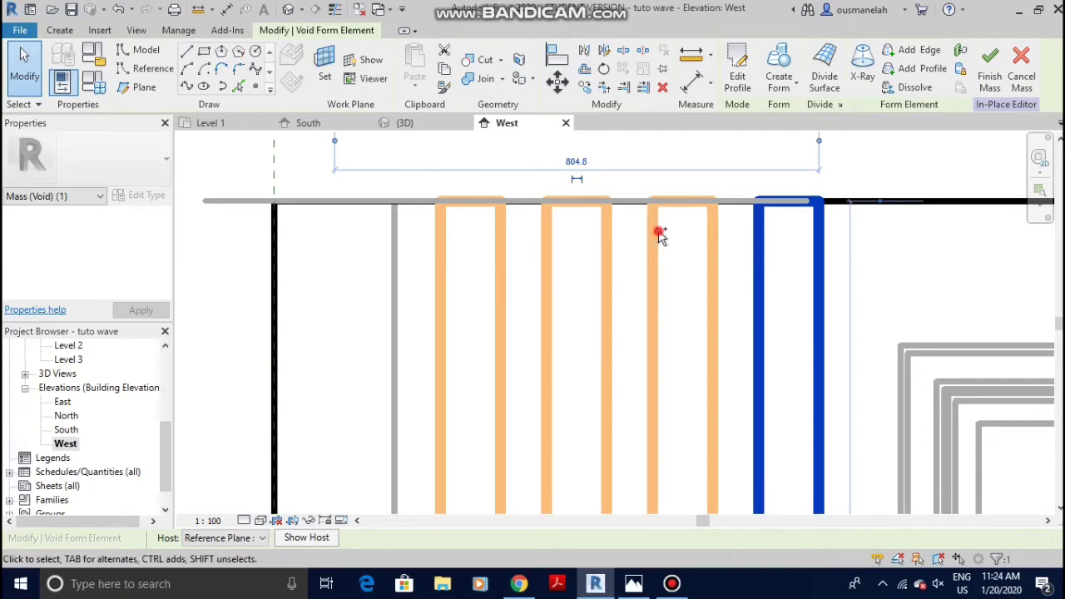
pyautogui.press('Tab')
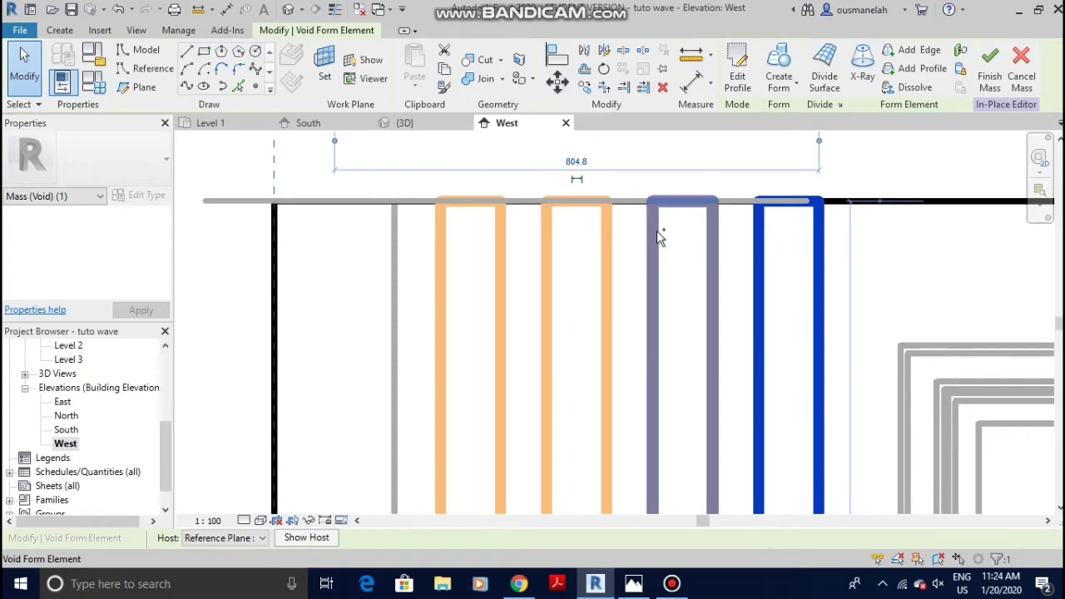
pyautogui.keyDown('ctrl'); pyautogui.click(656, 233); pyautogui.keyUp('ctrl')
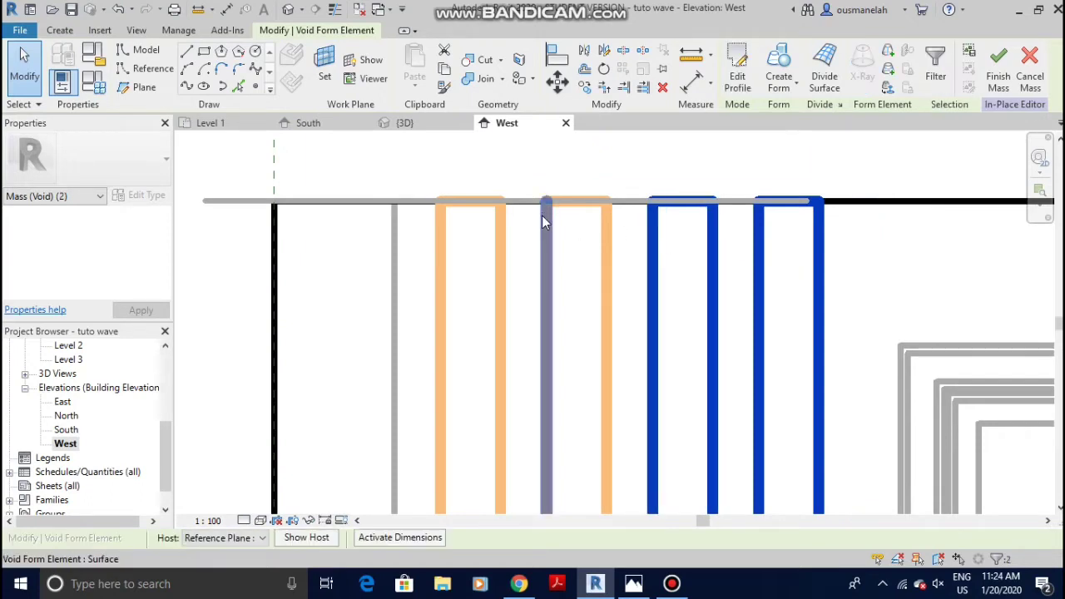
pyautogui.press('Tab')
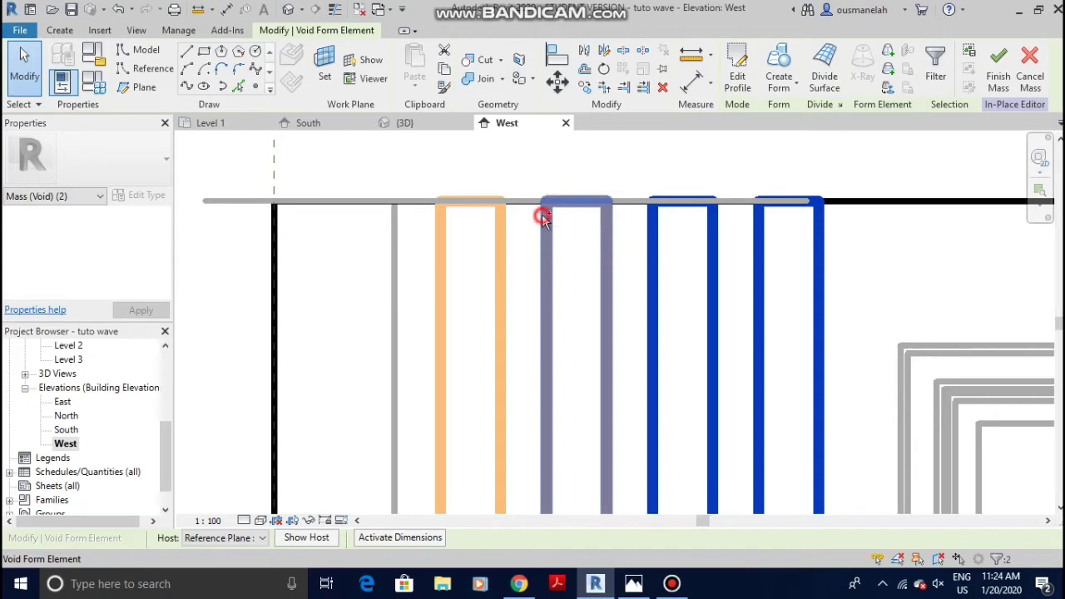
pyautogui.keyDown('ctrl'); pyautogui.click(544, 221); pyautogui.keyUp('ctrl')
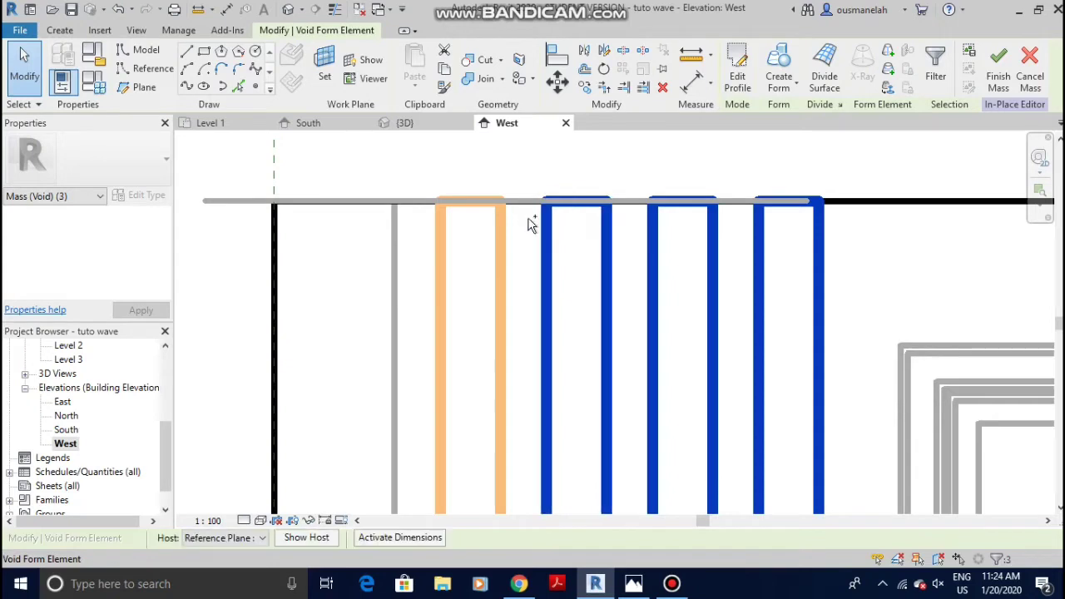
pyautogui.press('Tab')
pyautogui.keyDown('ctrl'); pyautogui.click(445, 223); pyautogui.keyUp('ctrl')
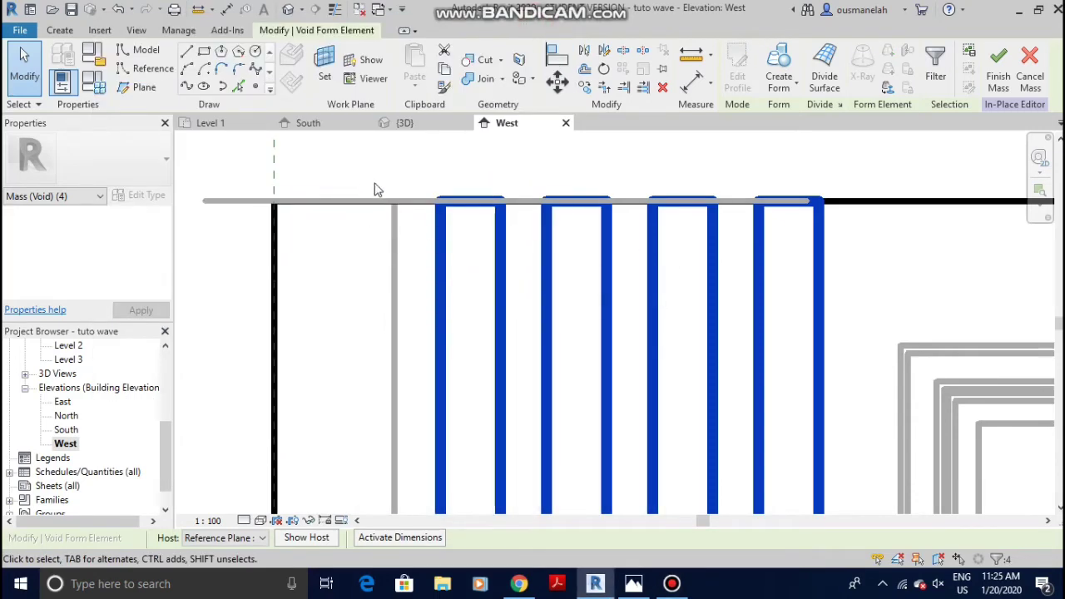
# Copy the set of four voids repeatedly across the first window at about 705 mm spacing, using the wall's top corner as base point
pyautogui.scroll(-4, 378, 191)
pyautogui.scroll(4, 432, 202)
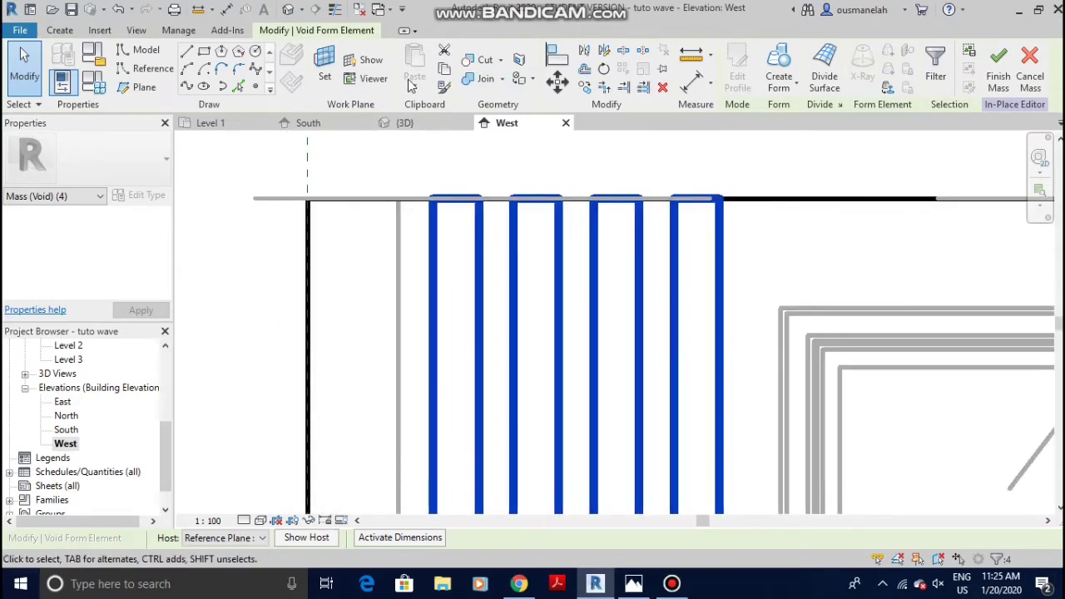
pyautogui.click(586, 89)
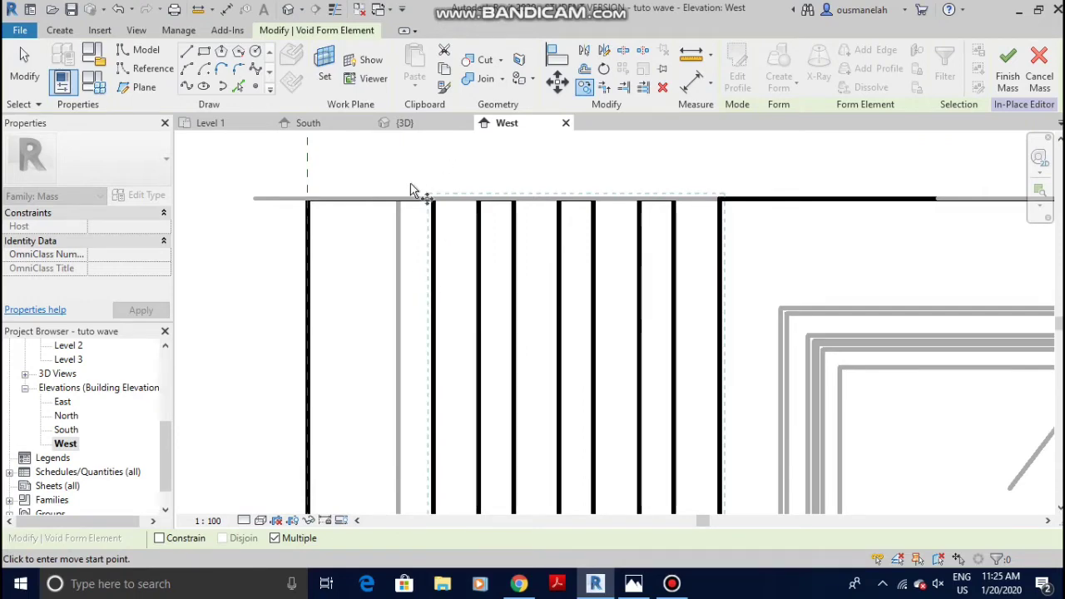
pyautogui.scroll(2, 403, 200)
pyautogui.click(396, 208)
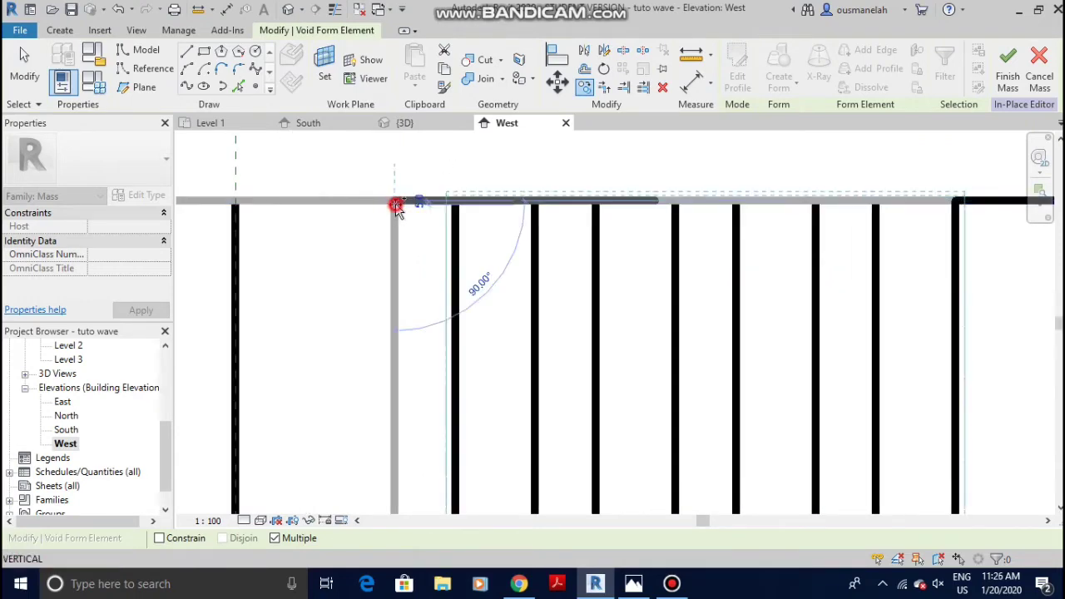
pyautogui.scroll(-2, 413, 196)
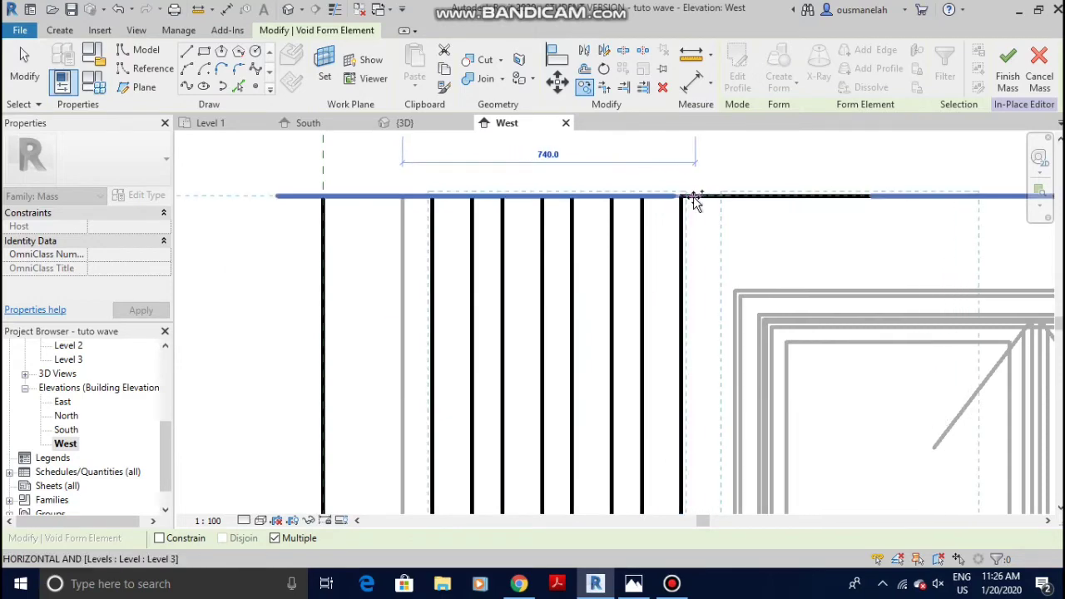
pyautogui.moveTo(952, 198); pyautogui.dragTo(274, 242, button='middle')
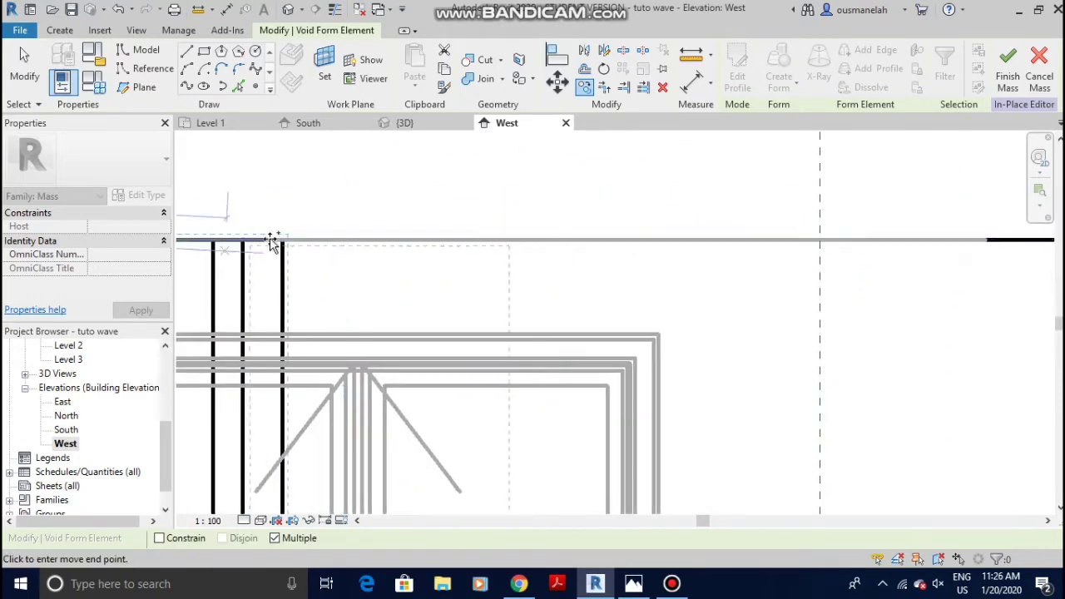
pyautogui.click(285, 240)
pyautogui.click(559, 240)
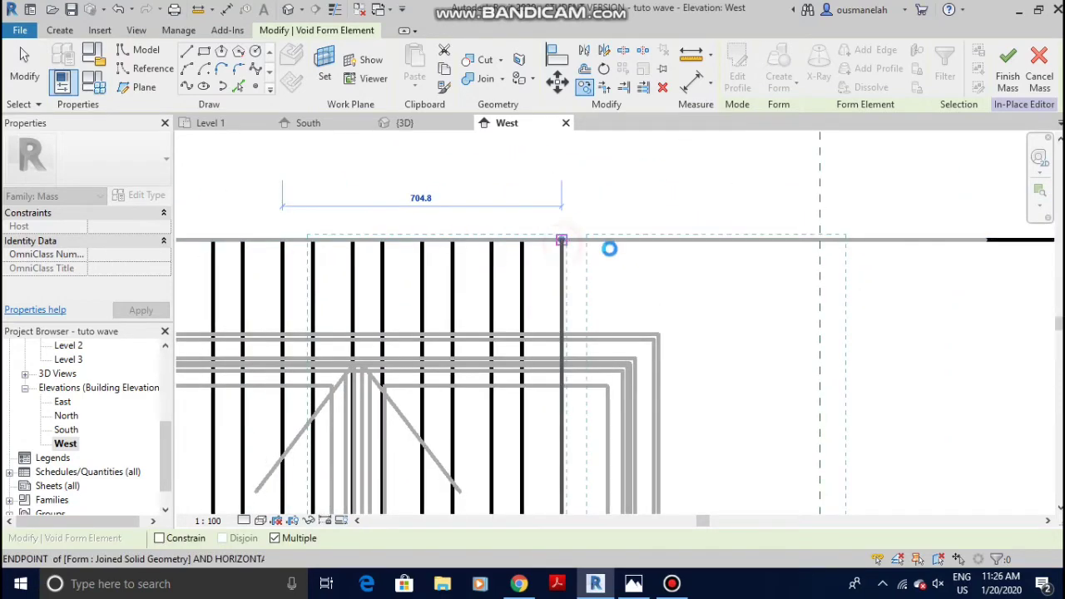
# Place further copies of the four-void set at about 705 mm spacing along the plain wall between the two windows
pyautogui.scroll(-4, 744, 274)
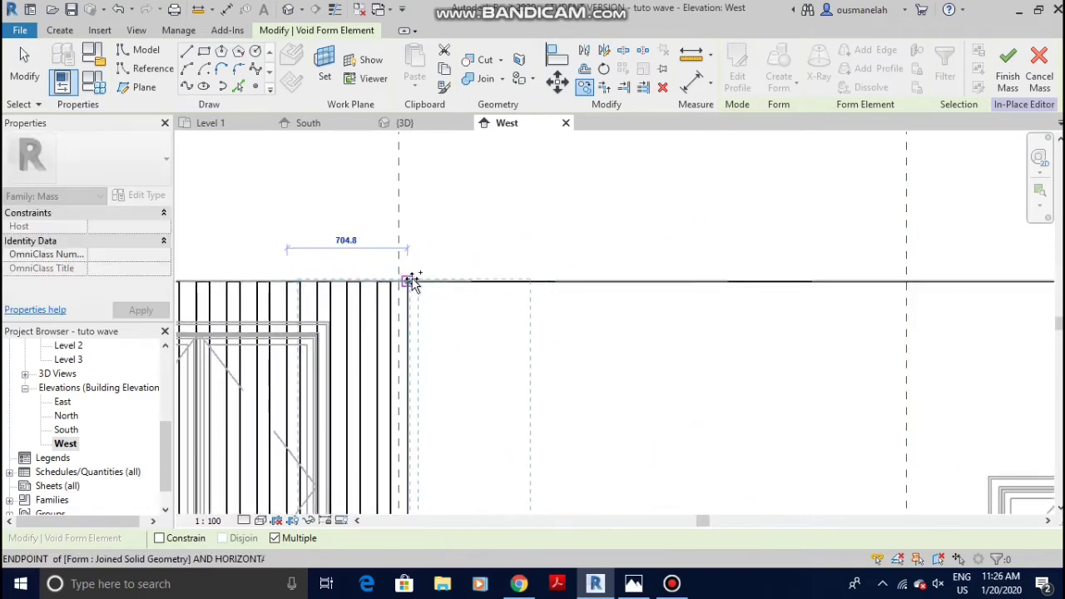
pyautogui.click(530, 286)
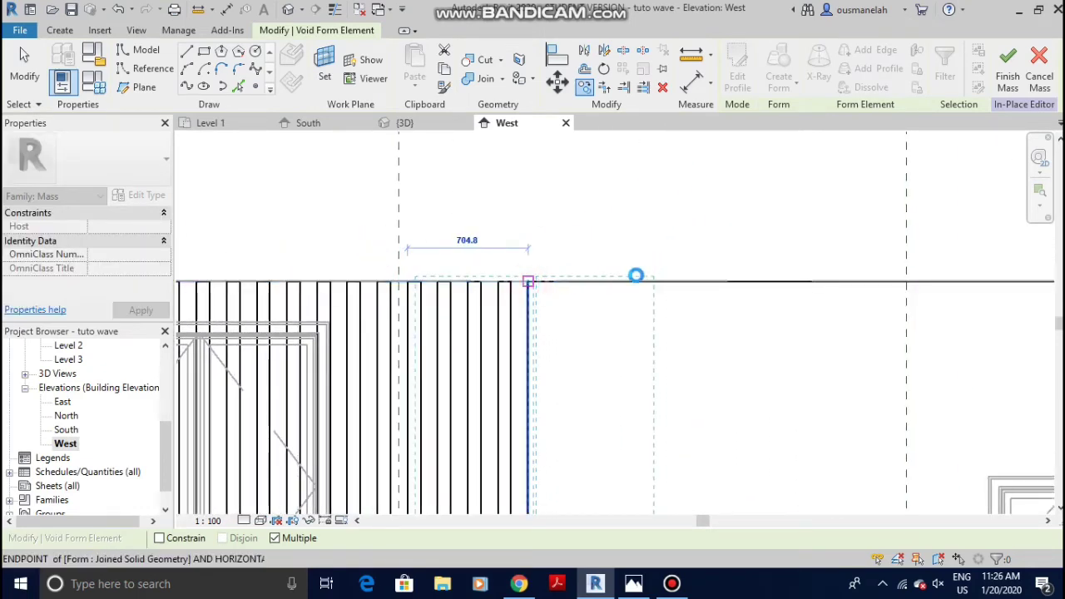
pyautogui.click(648, 282)
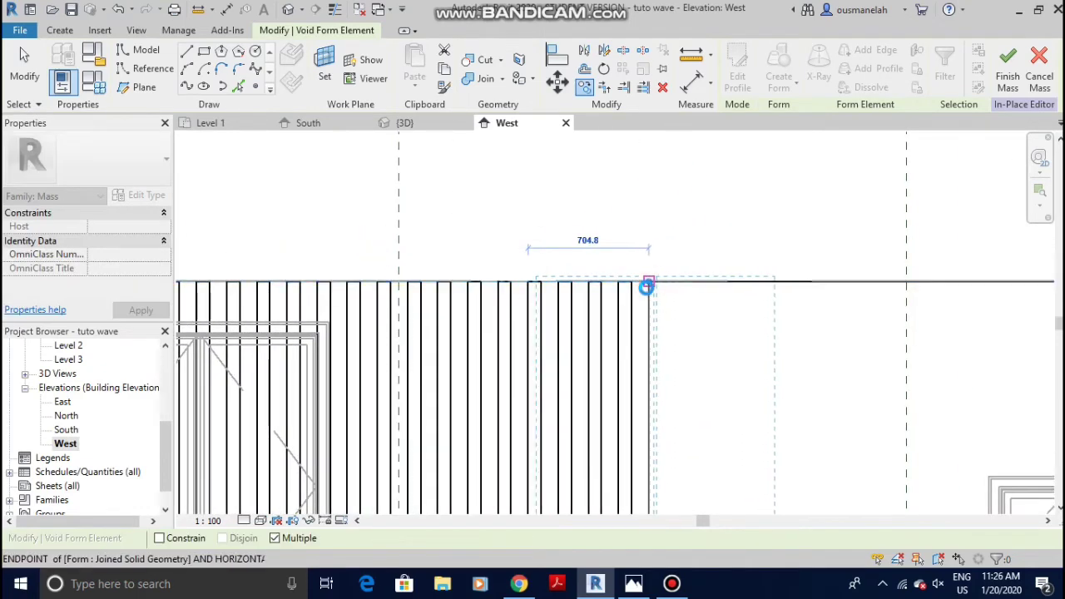
pyautogui.scroll(-2, 648, 286)
pyautogui.scroll(2, 699, 285)
pyautogui.click(721, 282)
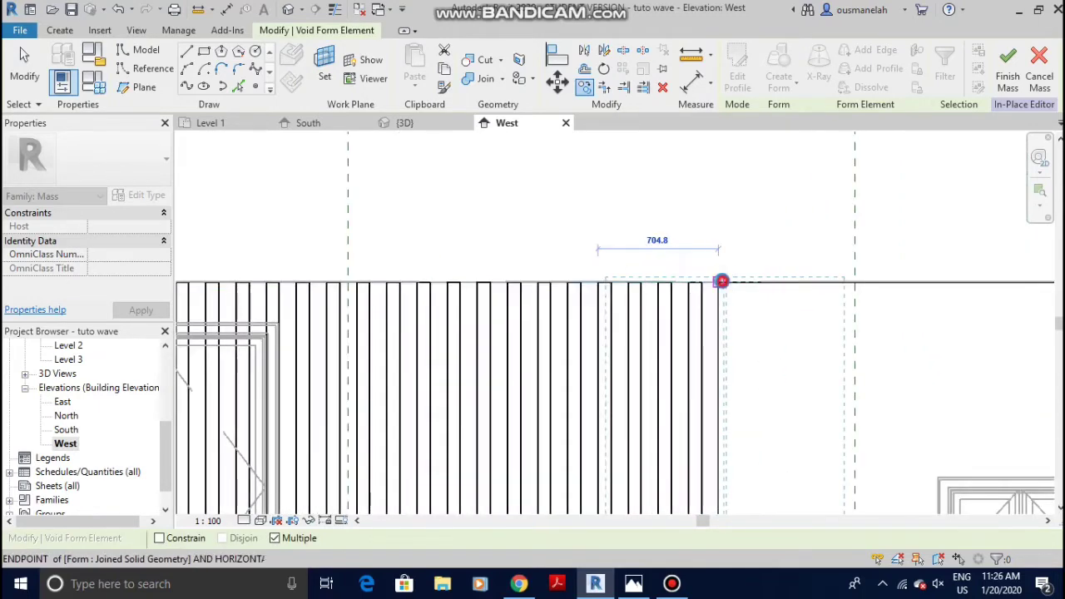
# Continue the four-void copies at about 705 mm spacing over the second window and past the far end wall, and end the copying
pyautogui.moveTo(796, 301); pyautogui.dragTo(251, 273, button='middle')
pyautogui.click(296, 255)
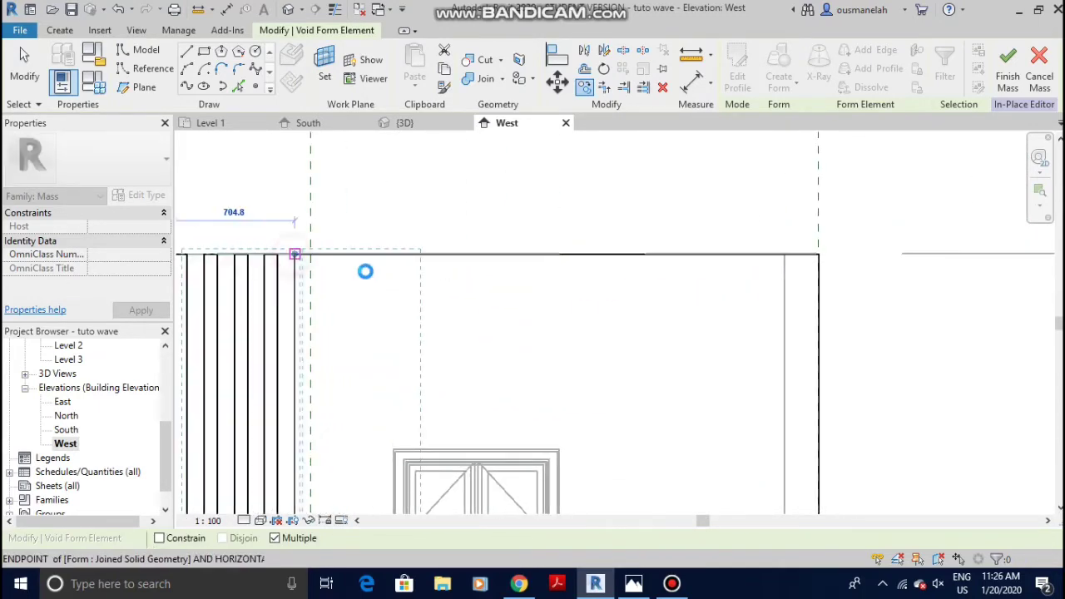
pyautogui.click(312, 256)
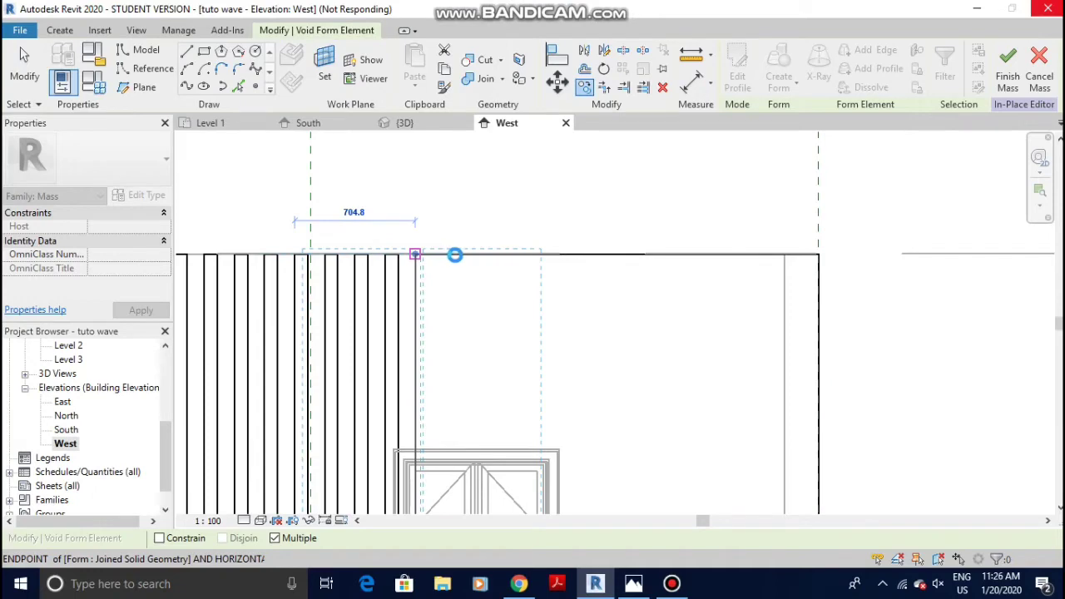
pyautogui.click(537, 254)
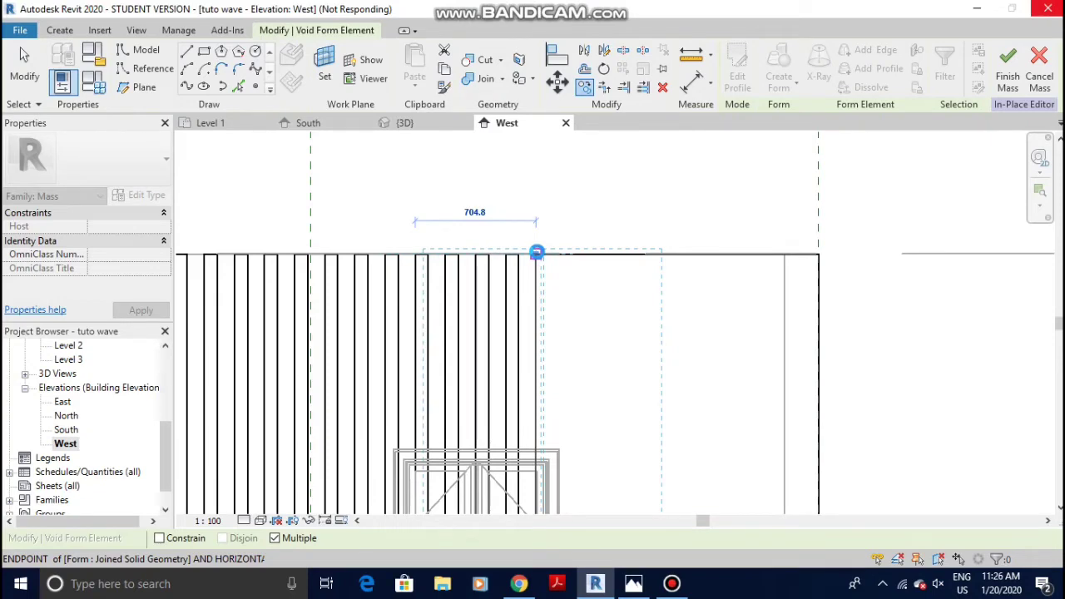
pyautogui.click(657, 254)
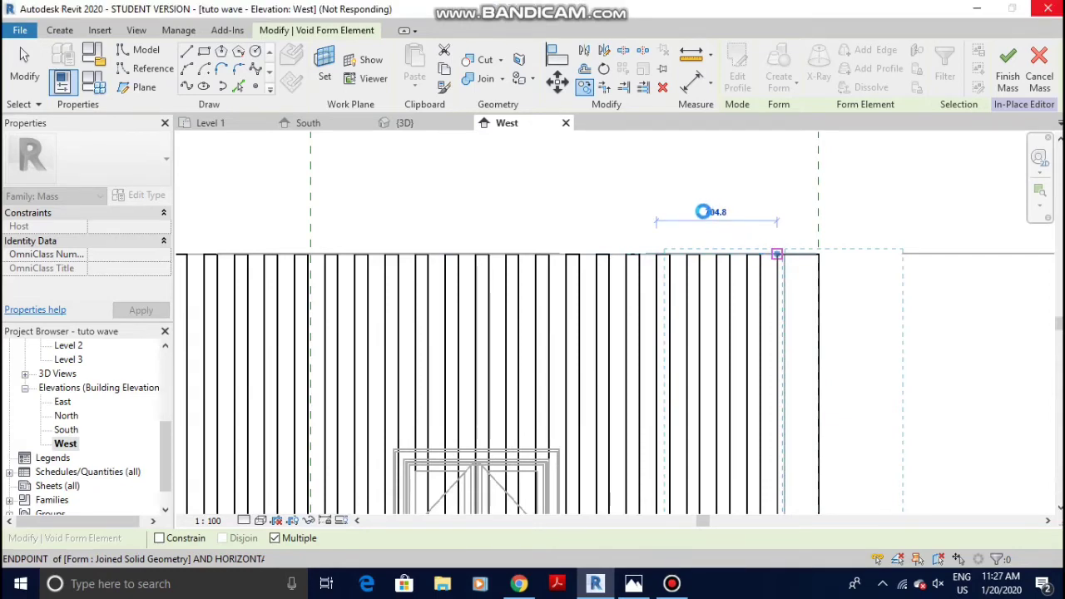
pyautogui.press('Escape')
pyautogui.press('Escape')
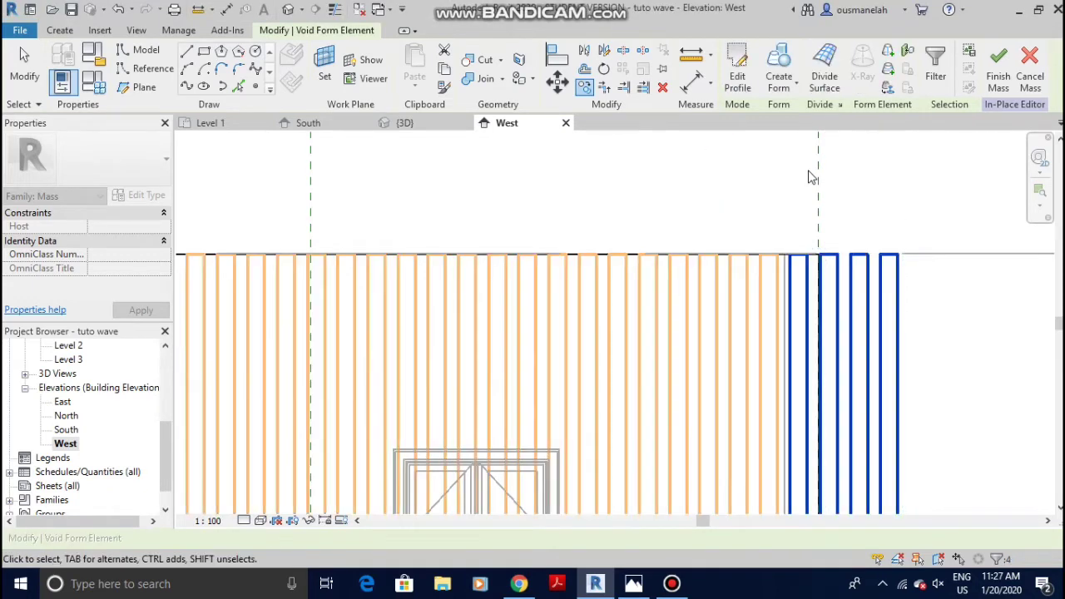
# Delete the three surplus void forms that extend past the end of the west wall
pyautogui.moveTo(929, 206); pyautogui.dragTo(861, 302)
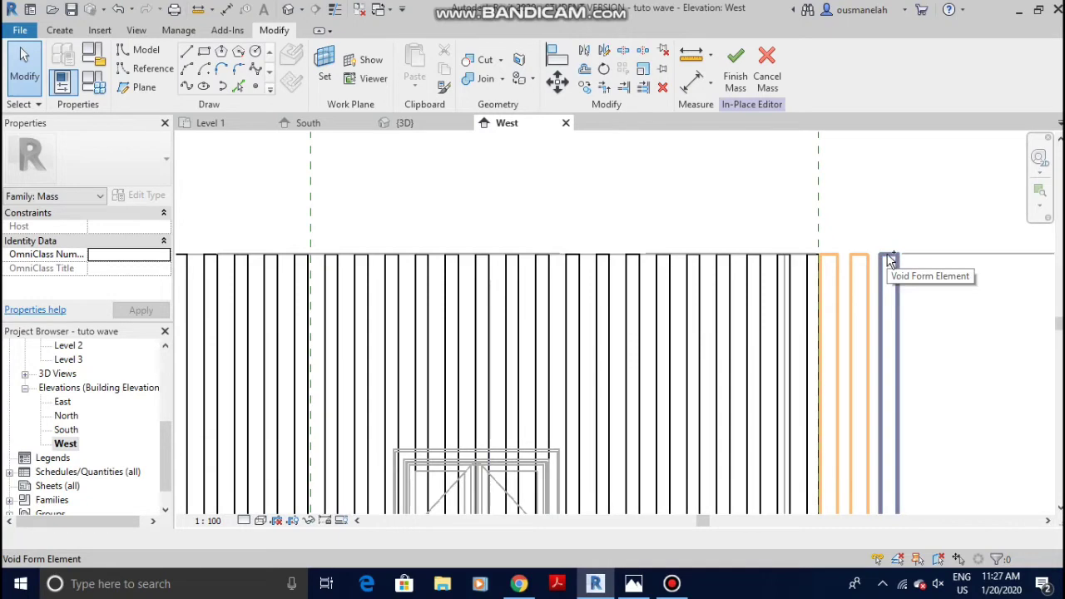
pyautogui.click(866, 259)
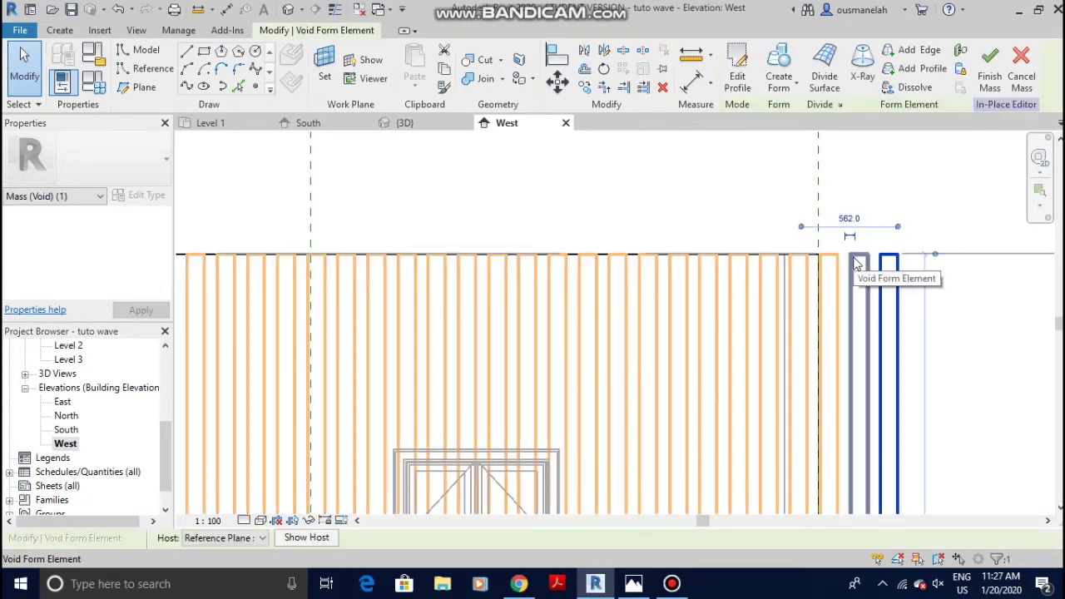
pyautogui.keyDown('ctrl'); pyautogui.click(856, 258); pyautogui.keyUp('ctrl')
pyautogui.keyDown('ctrl'); pyautogui.click(830, 255); pyautogui.keyUp('ctrl')
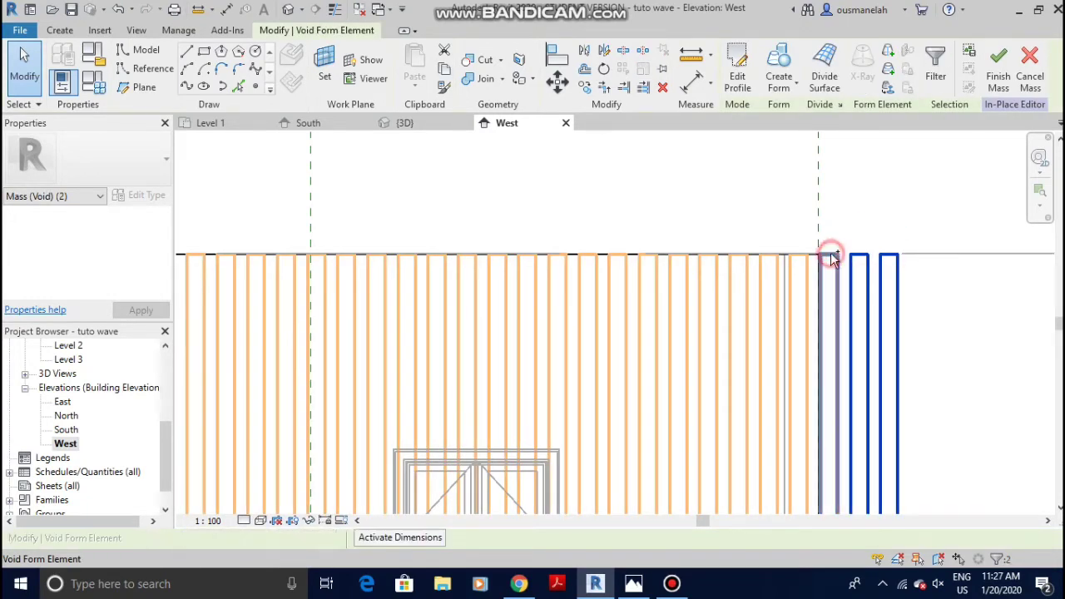
pyautogui.rightClick(832, 255)
pyautogui.click(880, 403)
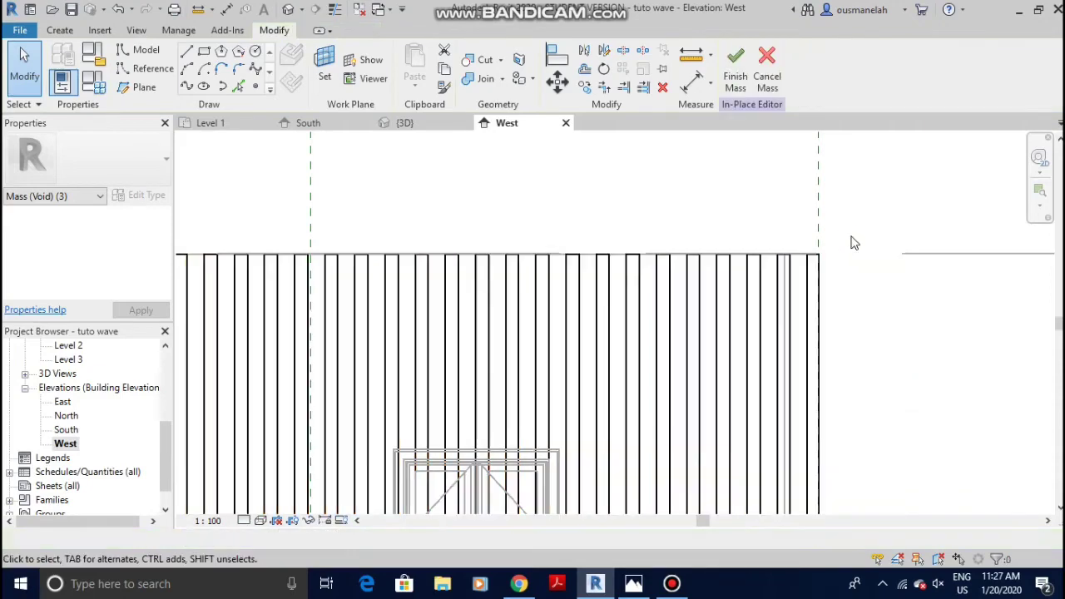
# Copy the last void form at the wall's opposite end by one fin spacing to cut the remaining wide strip
pyautogui.scroll(-6, 853, 240)
pyautogui.scroll(5, 645, 239)
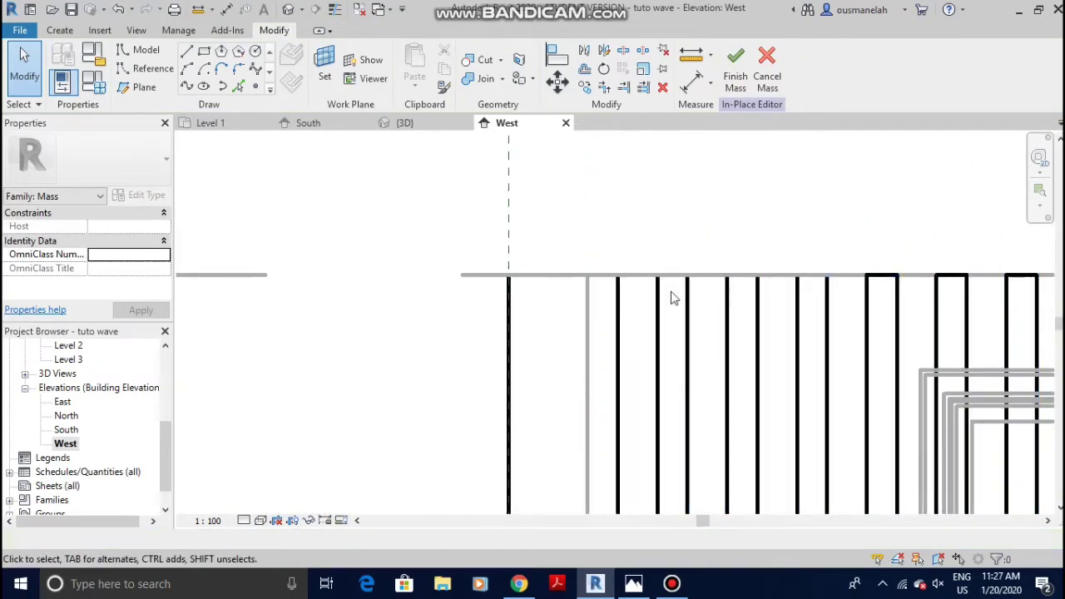
pyautogui.scroll(2, 674, 297)
pyautogui.press('Tab')
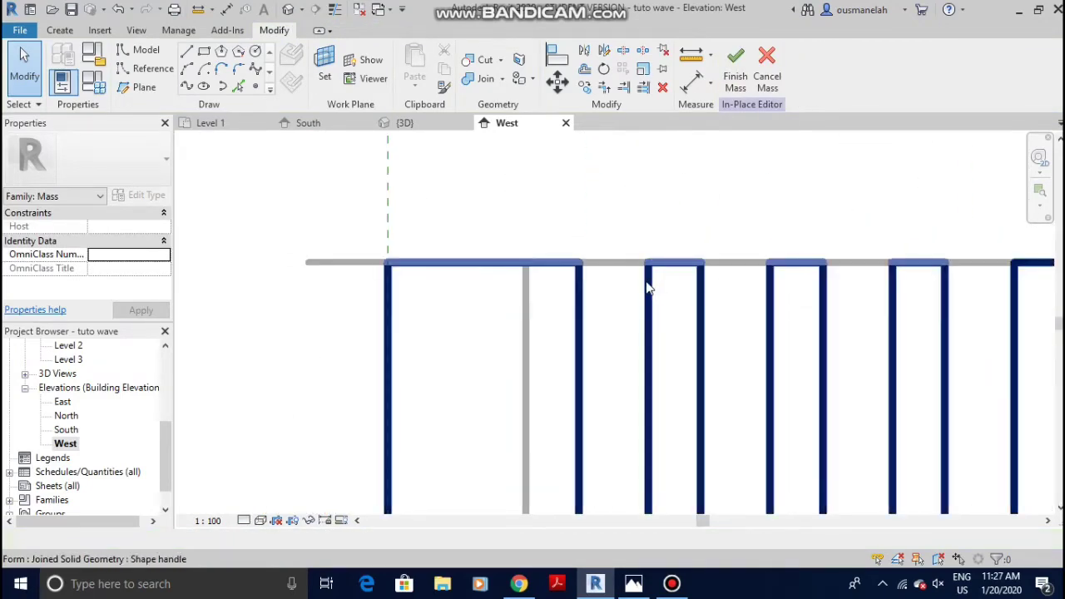
pyautogui.press('Tab')
pyautogui.click(645, 284)
pyautogui.click(584, 87)
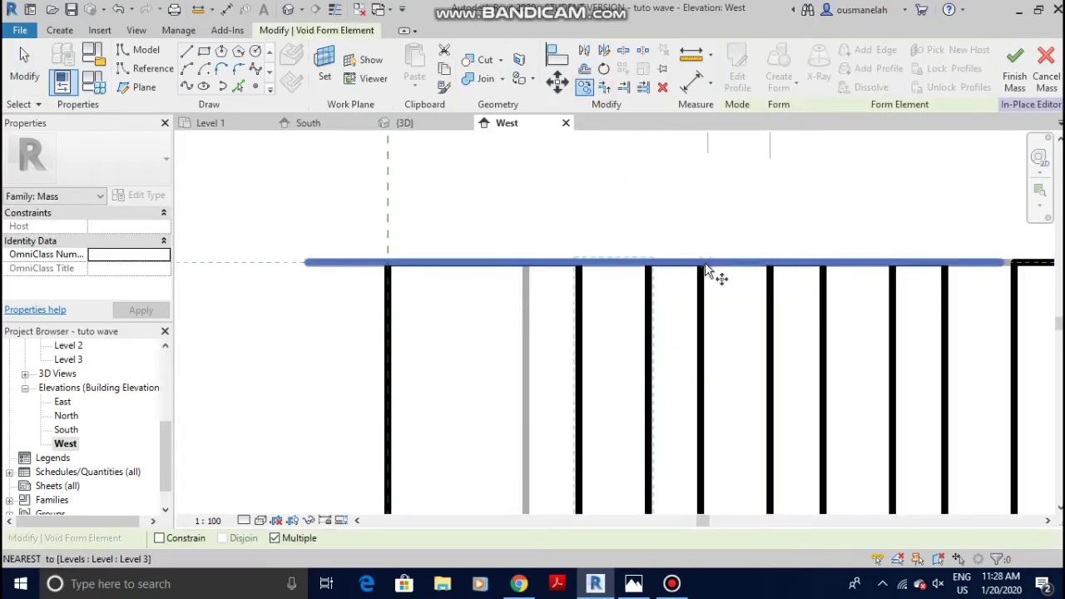
pyautogui.click(699, 263)
pyautogui.click(580, 263)
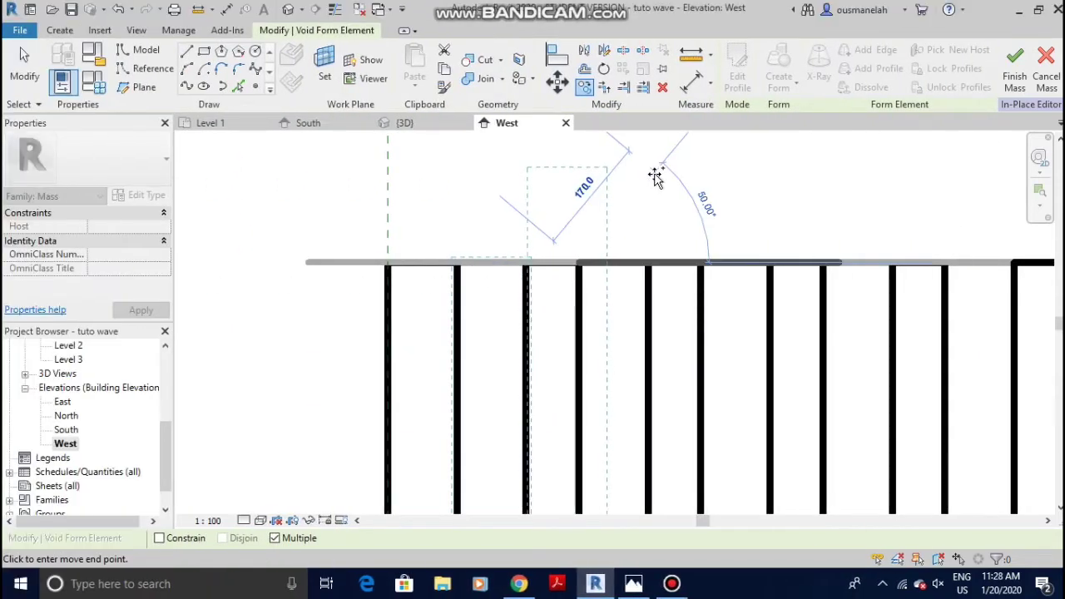
pyautogui.press('Escape')
pyautogui.press('Escape')
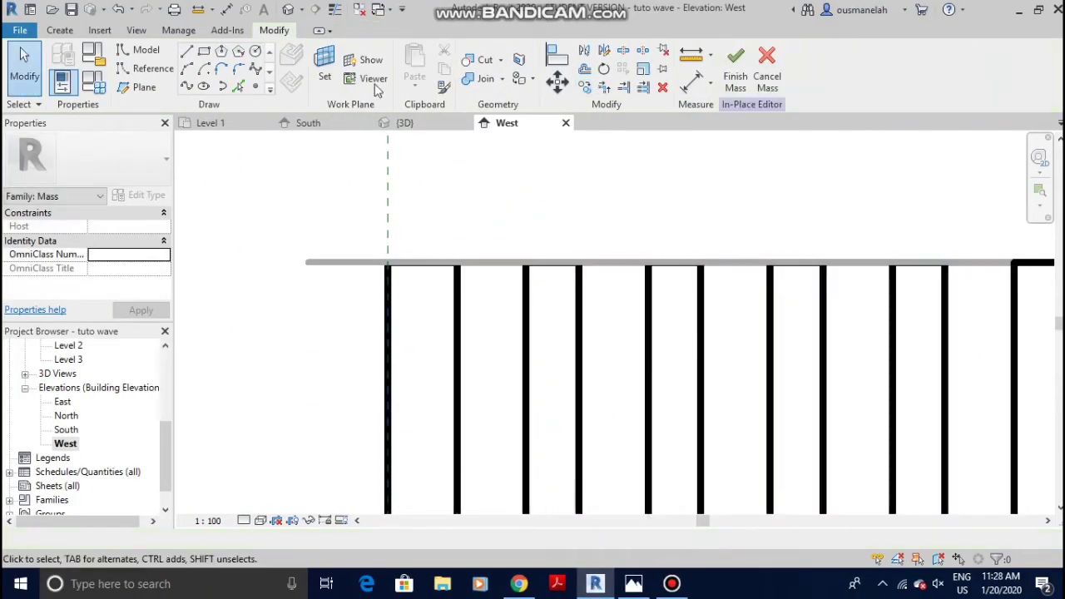
# Examine the sliced wave façade in 3D from the side, the front and close up at a window
pyautogui.click(411, 126)
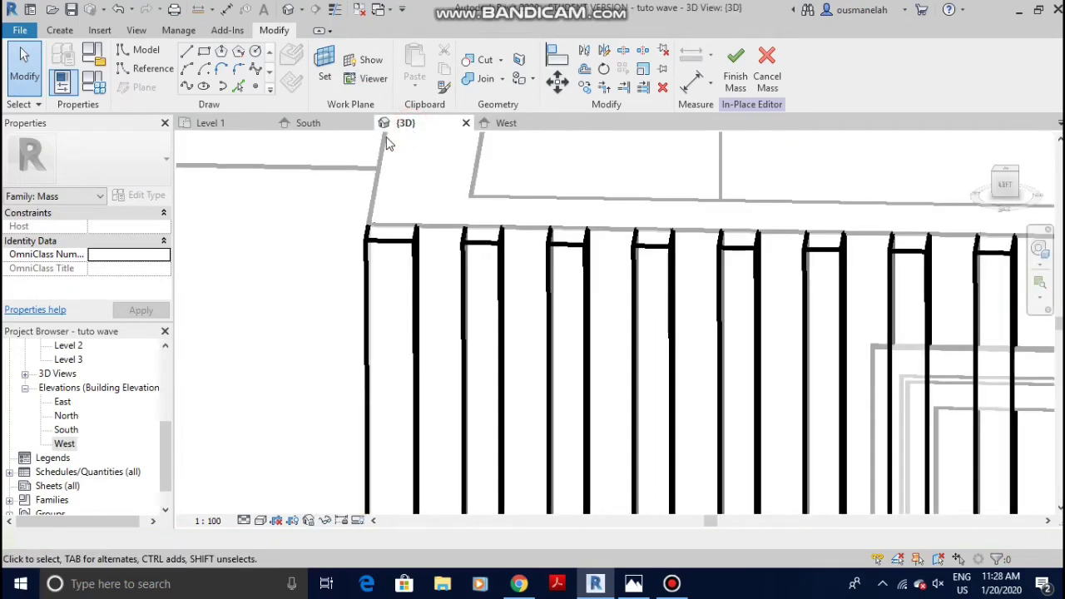
pyautogui.scroll(-5, 499, 183)
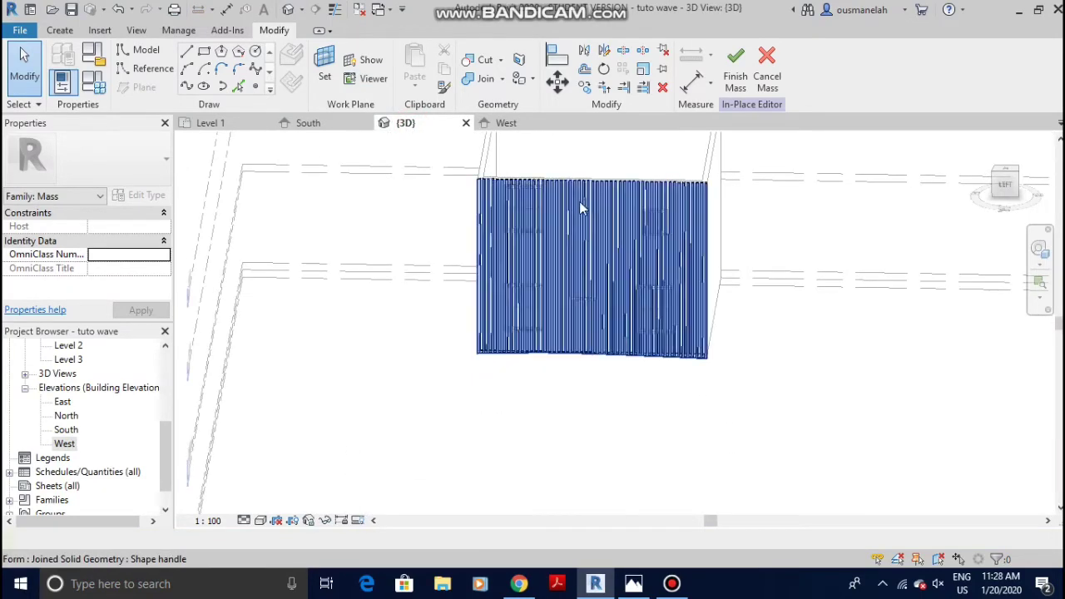
pyautogui.keyDown('shift'); pyautogui.moveTo(581, 208); pyautogui.dragTo(491, 214, button='middle'); pyautogui.keyUp('shift')
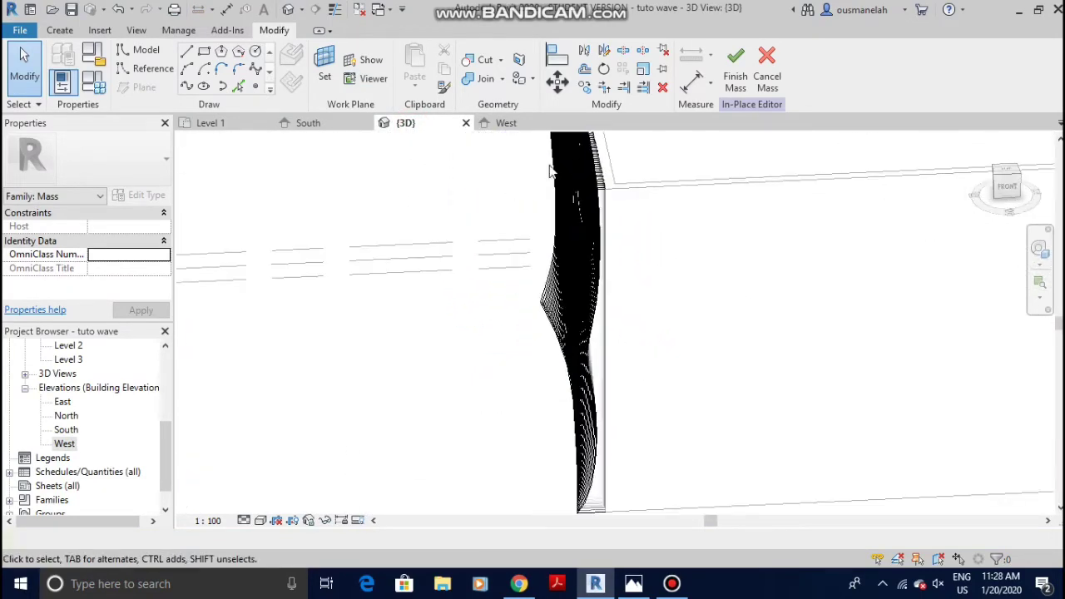
pyautogui.keyDown('shift'); pyautogui.moveTo(549, 171); pyautogui.dragTo(733, 272, button='middle'); pyautogui.keyUp('shift')
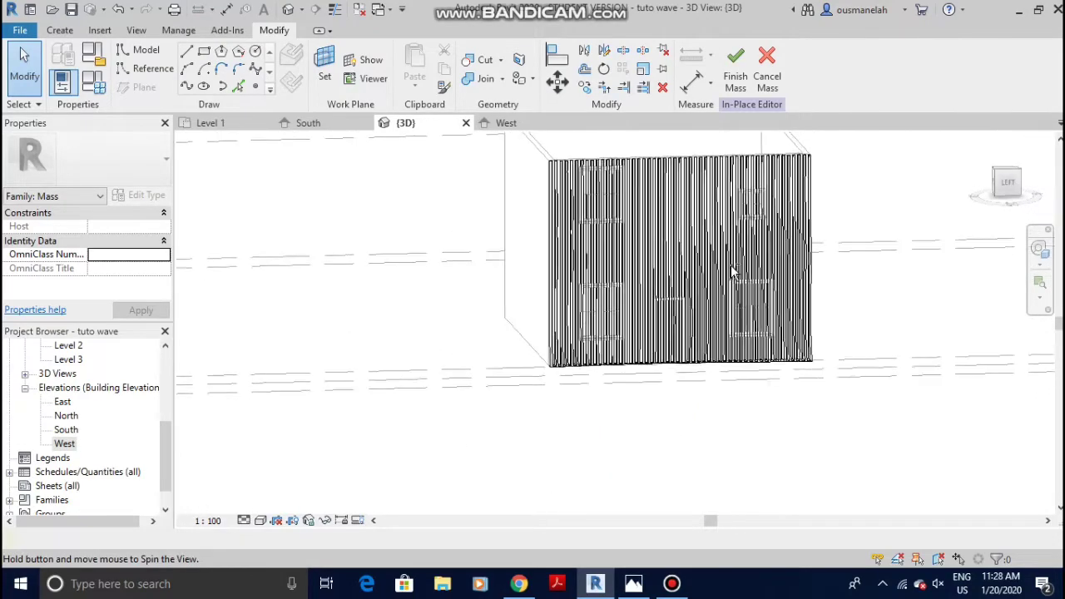
pyautogui.scroll(3, 636, 329)
pyautogui.keyDown('shift'); pyautogui.moveTo(578, 279); pyautogui.dragTo(546, 238, button='middle'); pyautogui.keyUp('shift')
pyautogui.scroll(5, 546, 238)
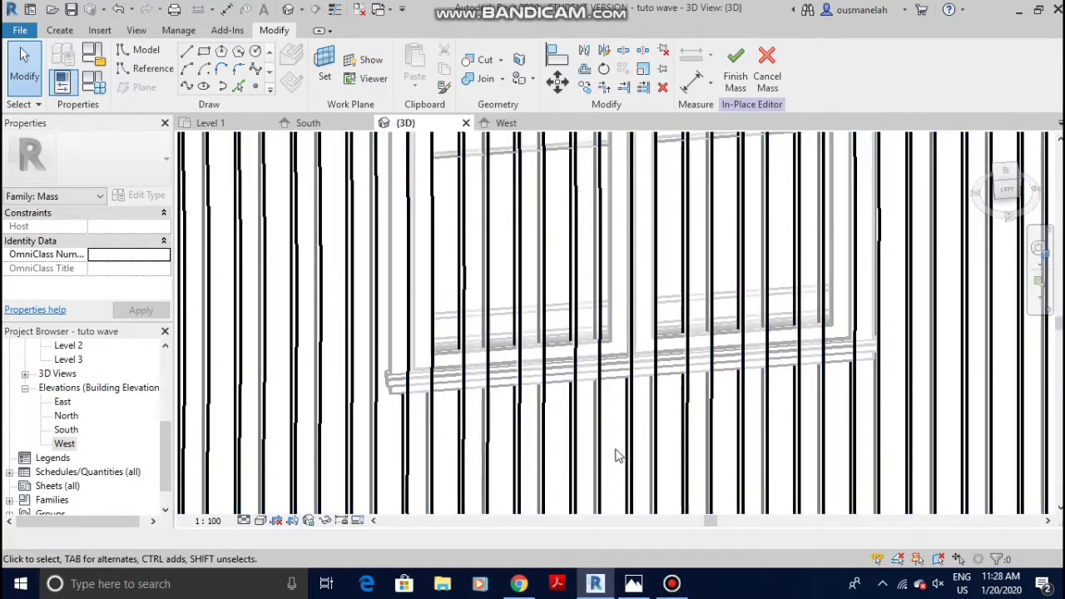
pyautogui.scroll(-2, 532, 266)
pyautogui.click(486, 241)
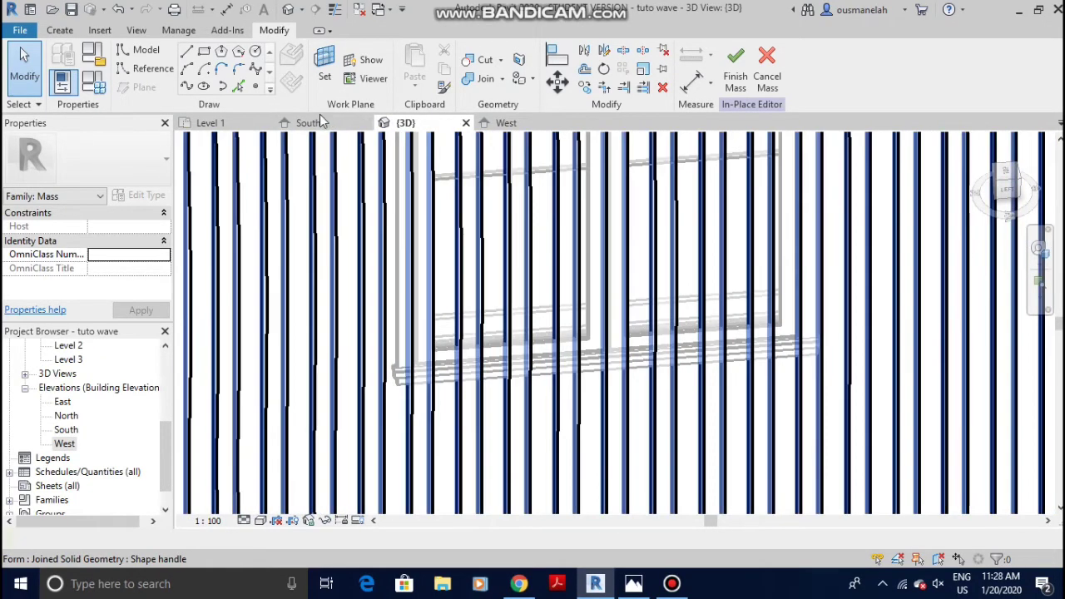
# In the west elevation, sketch a rectangle on the vertical reference plane around the outer trim of the larger upper-floor window
pyautogui.click(499, 122)
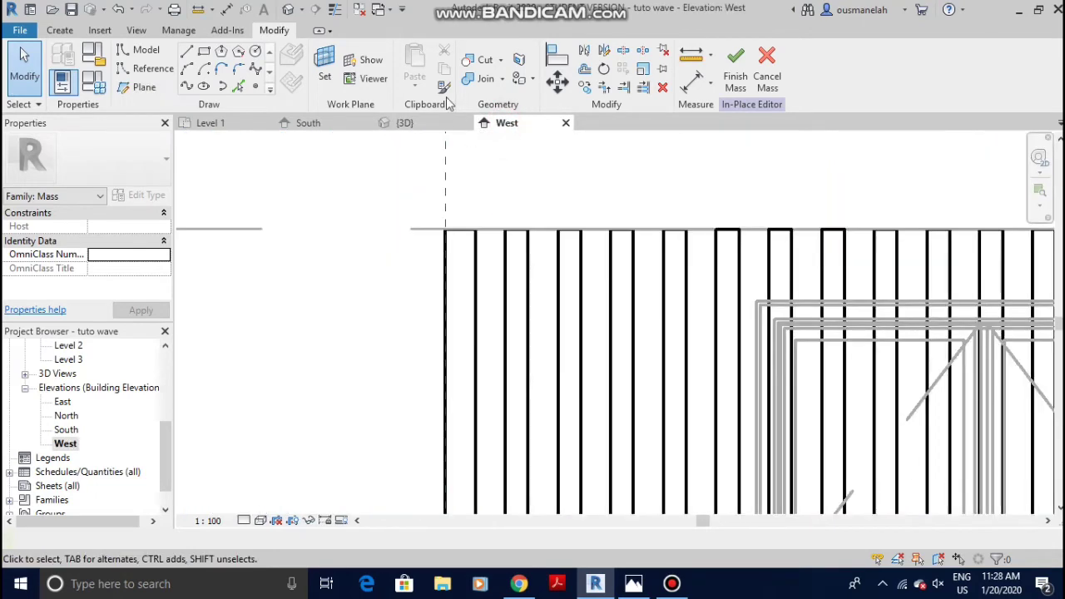
pyautogui.scroll(-6, 713, 237)
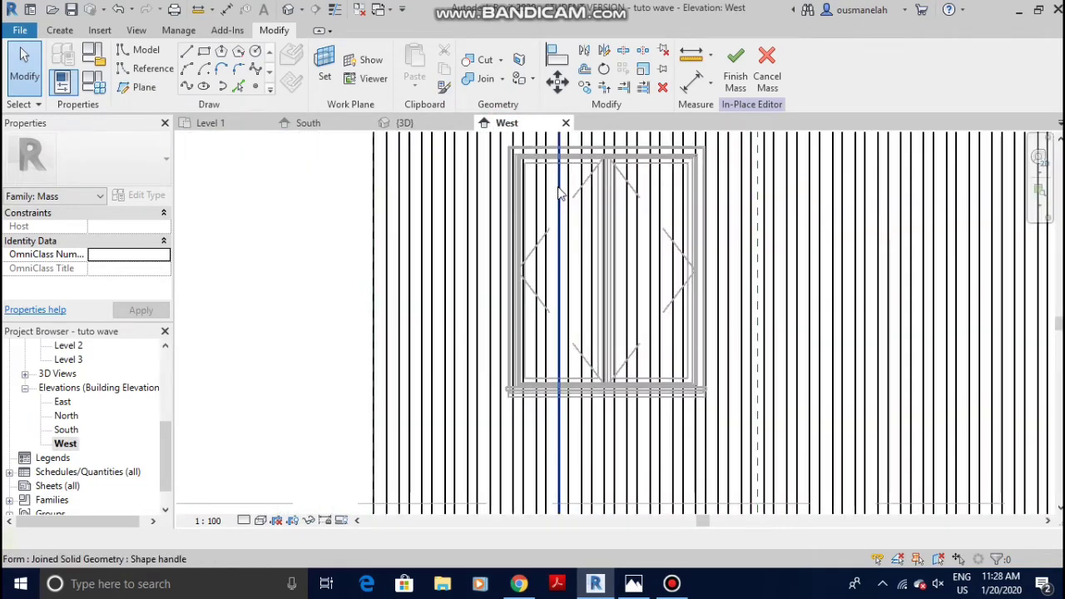
pyautogui.click(204, 54)
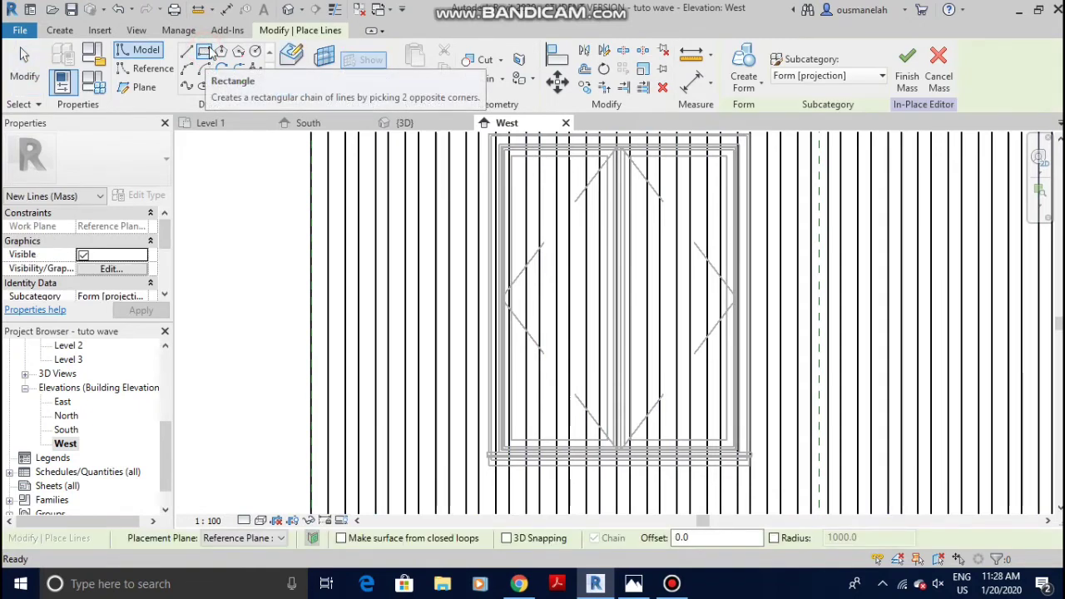
pyautogui.click(272, 539)
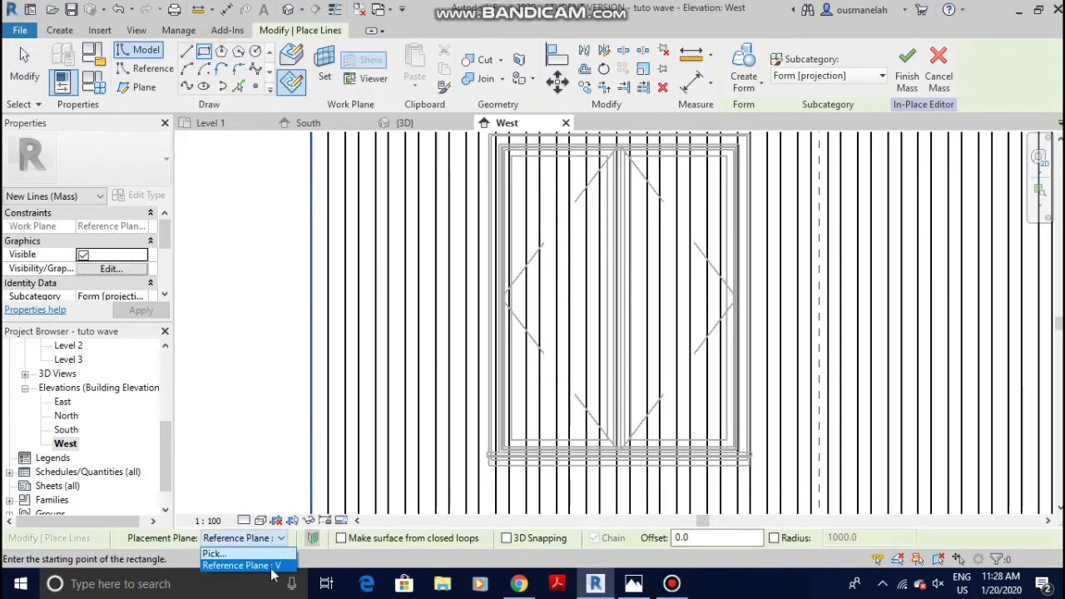
pyautogui.click(270, 567)
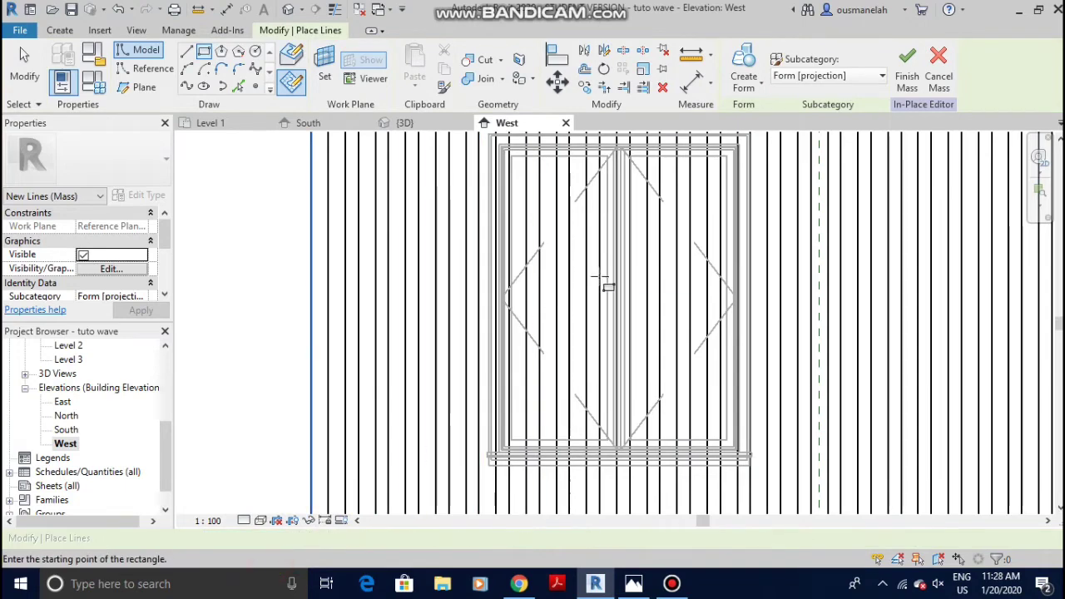
pyautogui.moveTo(606, 285); pyautogui.dragTo(472, 370, button='middle')
pyautogui.scroll(5, 378, 214)
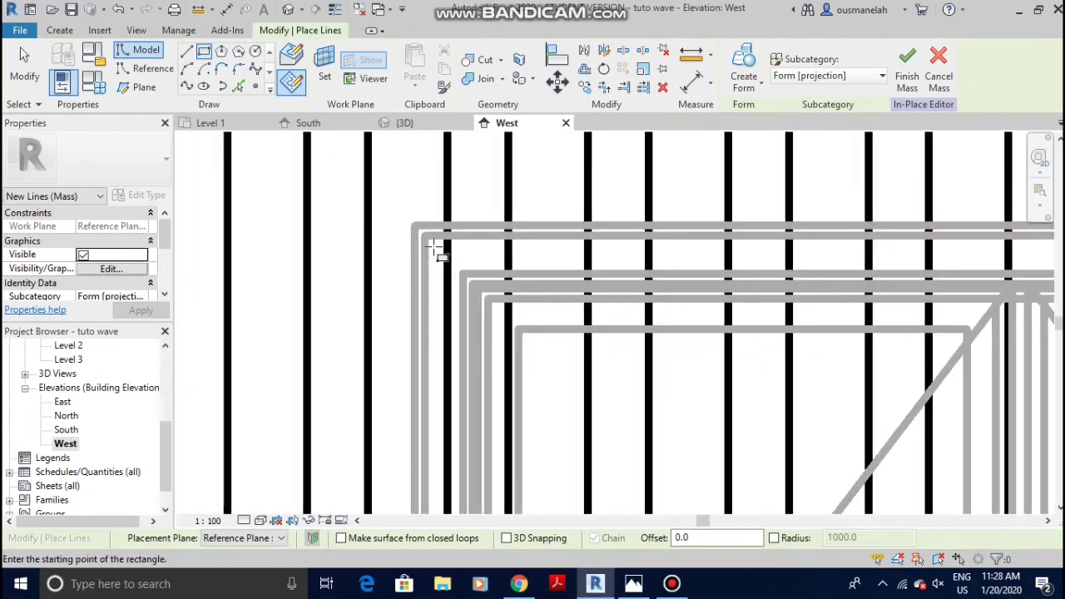
pyautogui.click(415, 224)
pyautogui.scroll(-6, 535, 213)
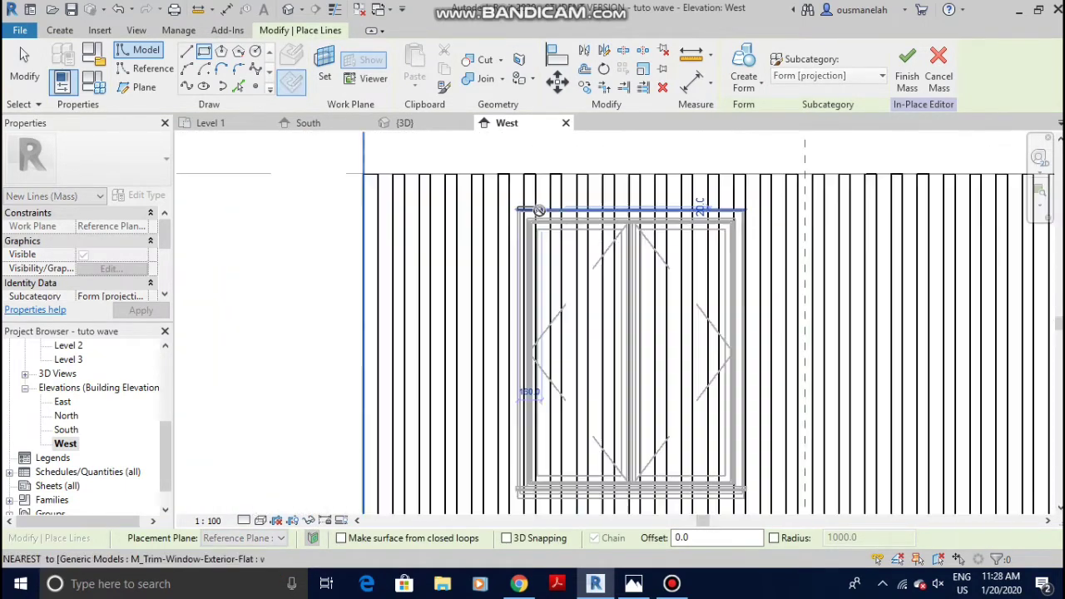
pyautogui.scroll(3, 624, 345)
pyautogui.scroll(4, 635, 327)
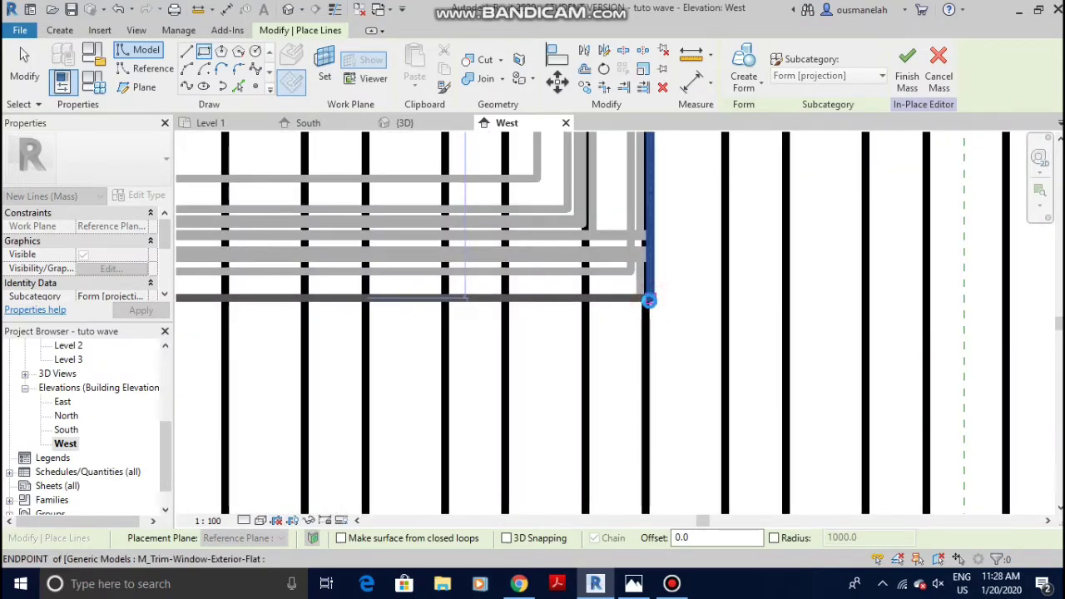
pyautogui.click(648, 299)
pyautogui.press('Escape')
pyautogui.press('Escape')
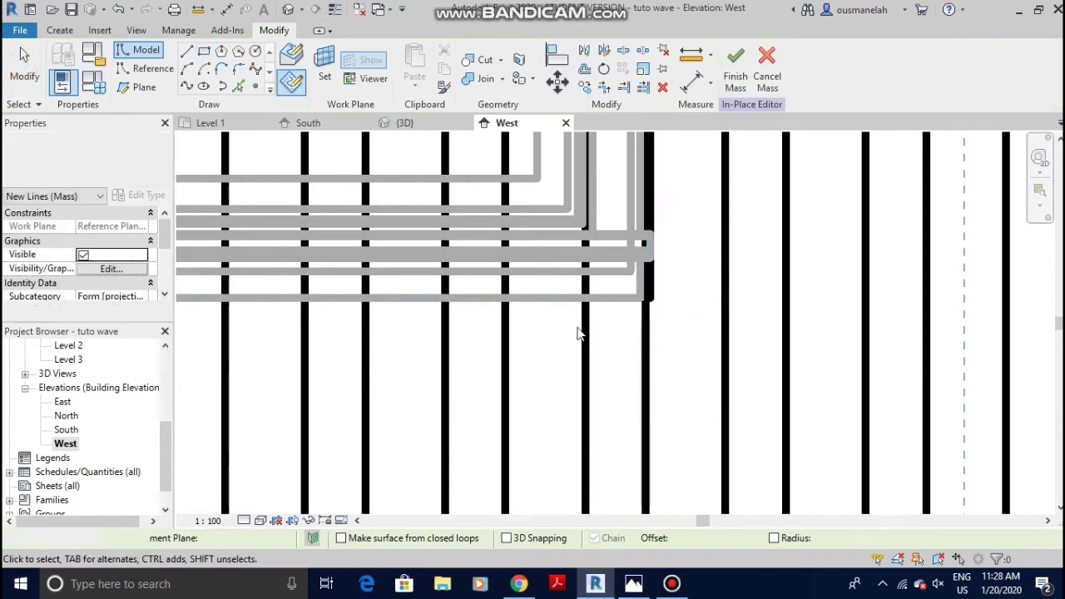
# Create a void form from the four lines of the window rectangle
pyautogui.press('Tab')
pyautogui.click(622, 299)
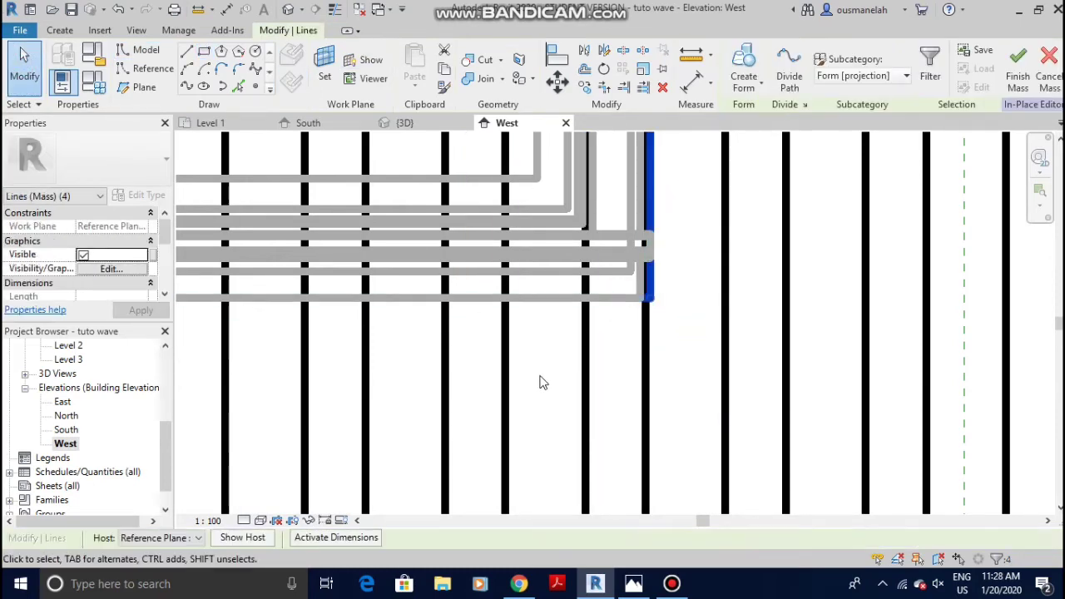
pyautogui.scroll(-6, 541, 380)
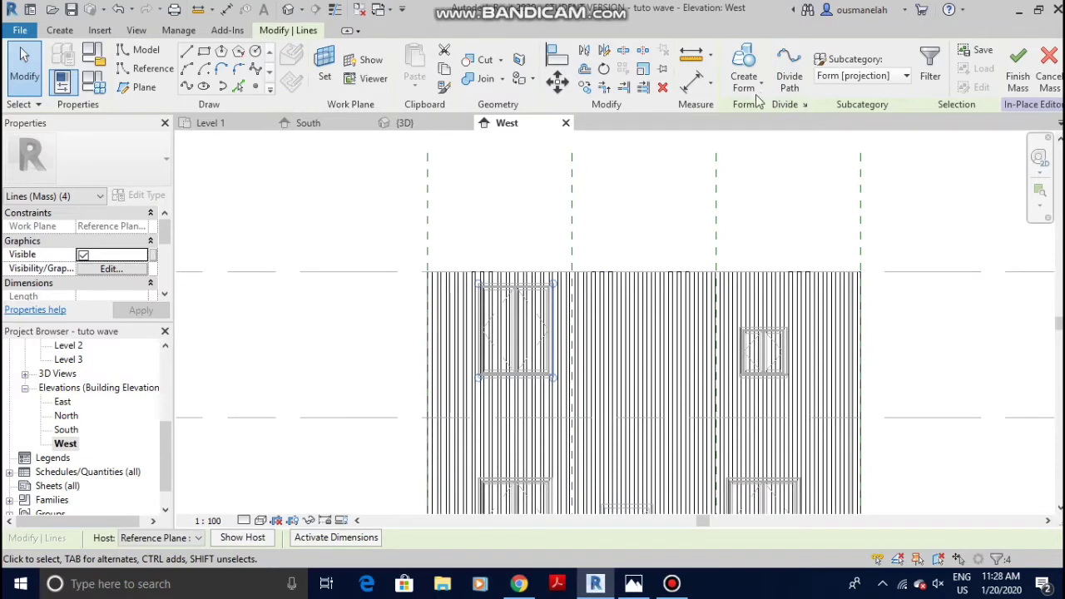
pyautogui.click(759, 83)
pyautogui.click(759, 142)
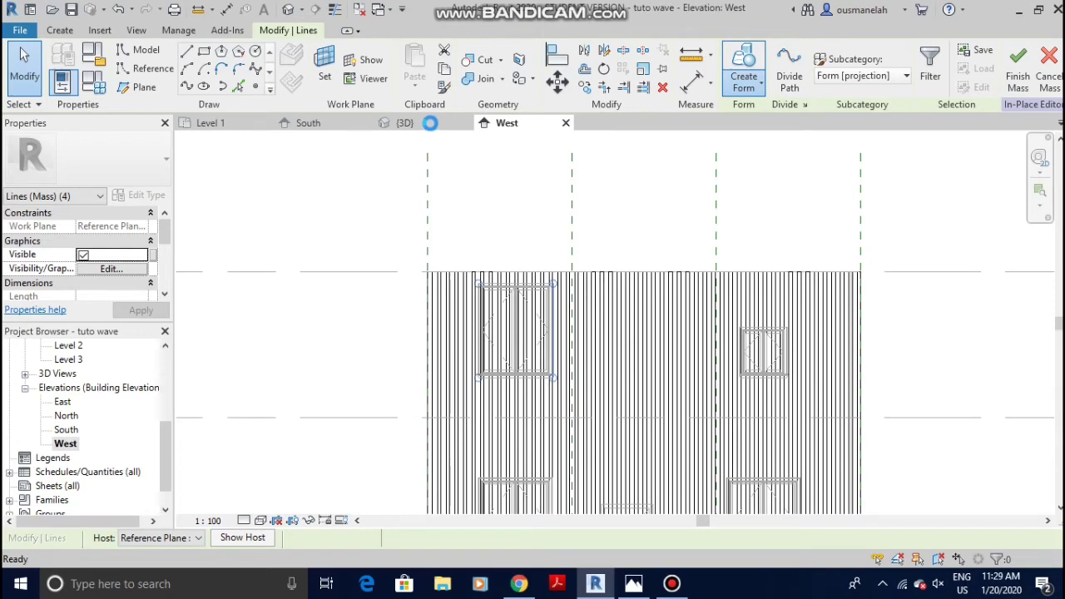
# In the 3D view, pull the window void's face outward beyond the façade so it cuts the fins in front of the window
pyautogui.click(432, 123)
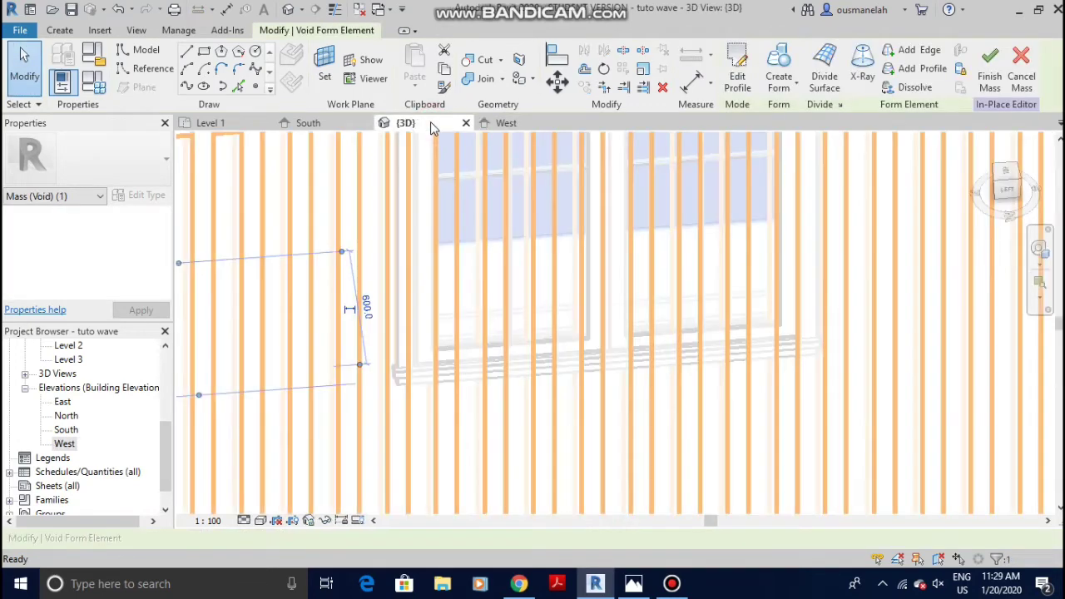
pyautogui.scroll(-5, 463, 340)
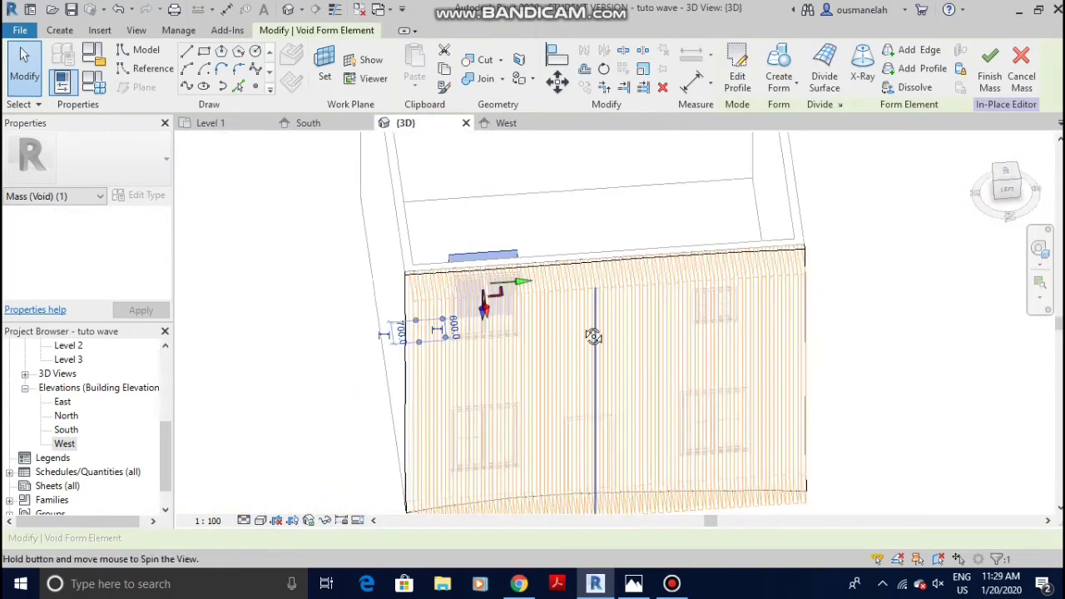
pyautogui.keyDown('shift'); pyautogui.moveTo(593, 336); pyautogui.dragTo(521, 302, button='middle'); pyautogui.keyUp('shift')
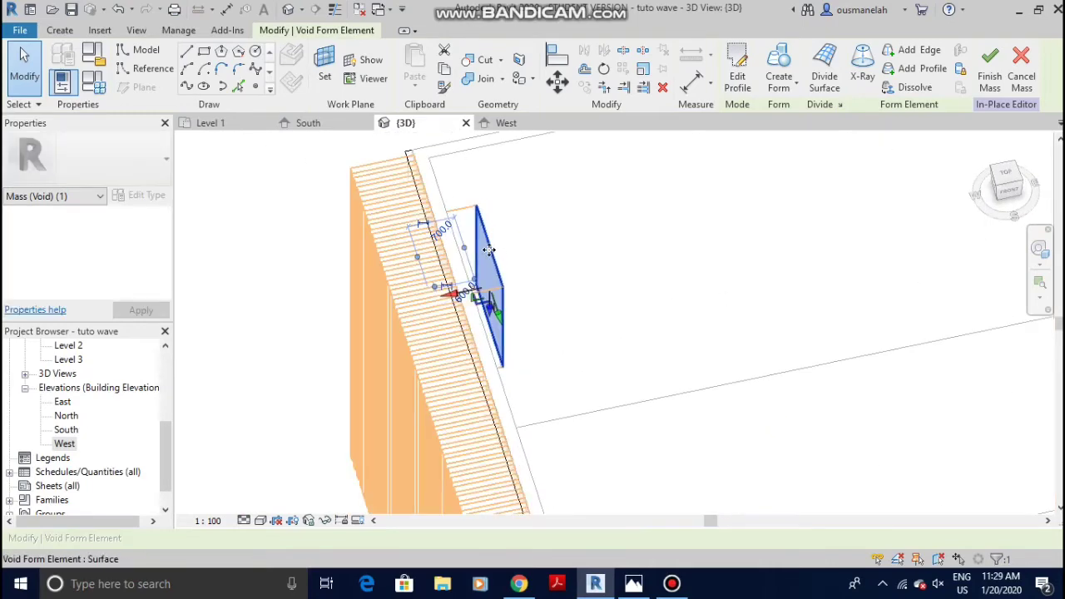
pyautogui.scroll(1, 484, 259)
pyautogui.scroll(-2, 488, 269)
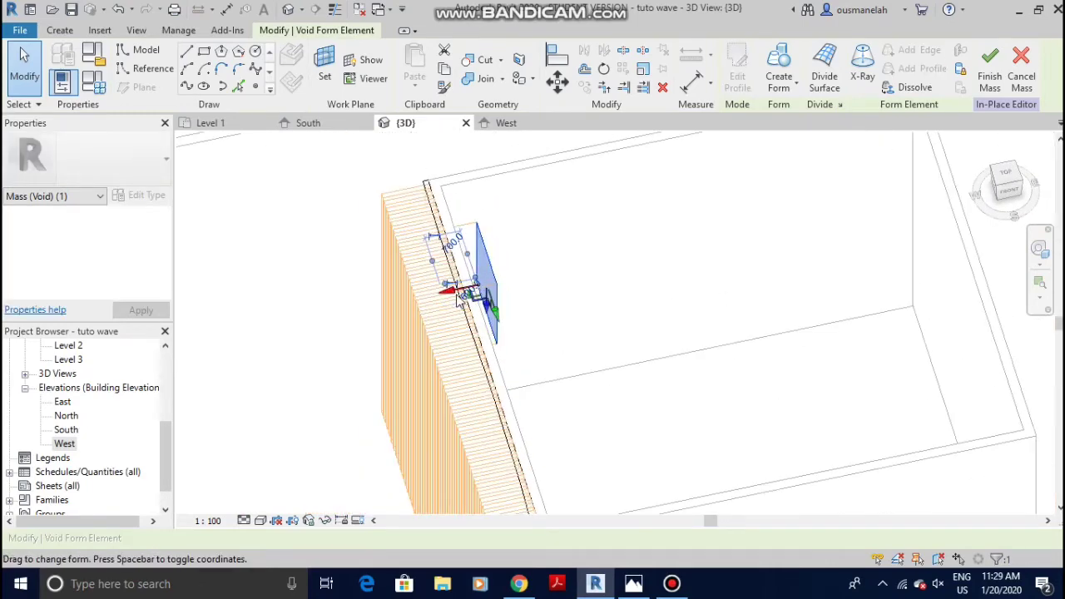
pyautogui.moveTo(450, 294); pyautogui.dragTo(398, 304)
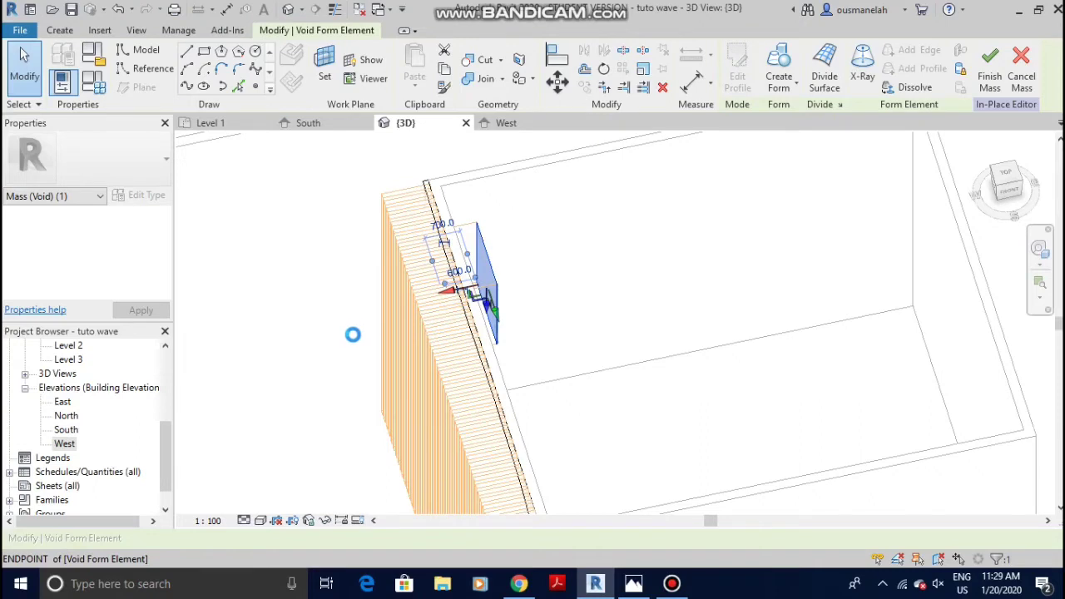
pyautogui.moveTo(352, 334); pyautogui.dragTo(353, 337)
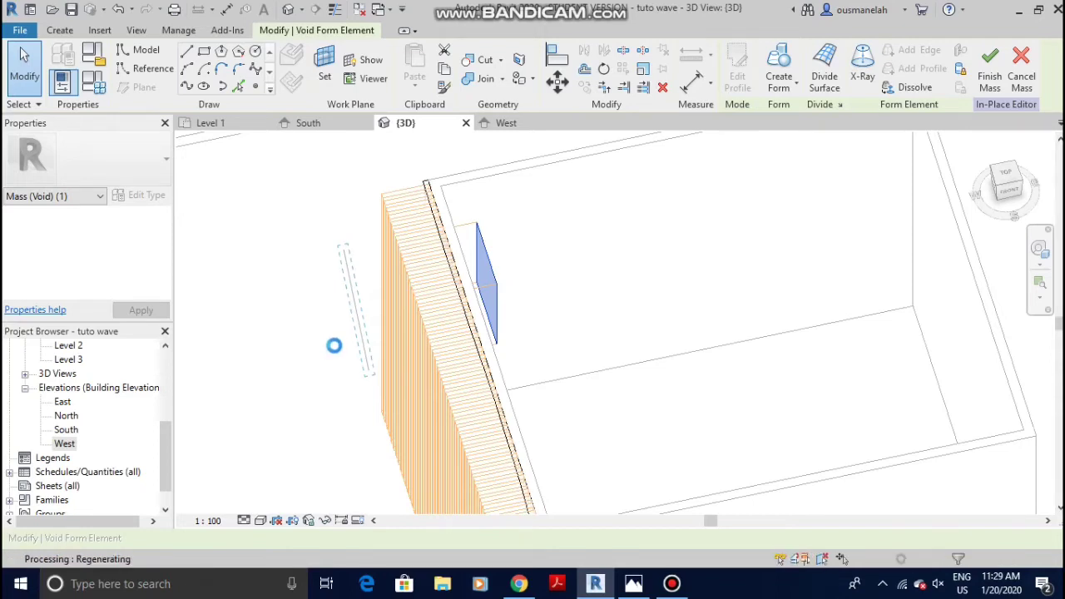
pyautogui.scroll(-2, 304, 353)
pyautogui.click(306, 350)
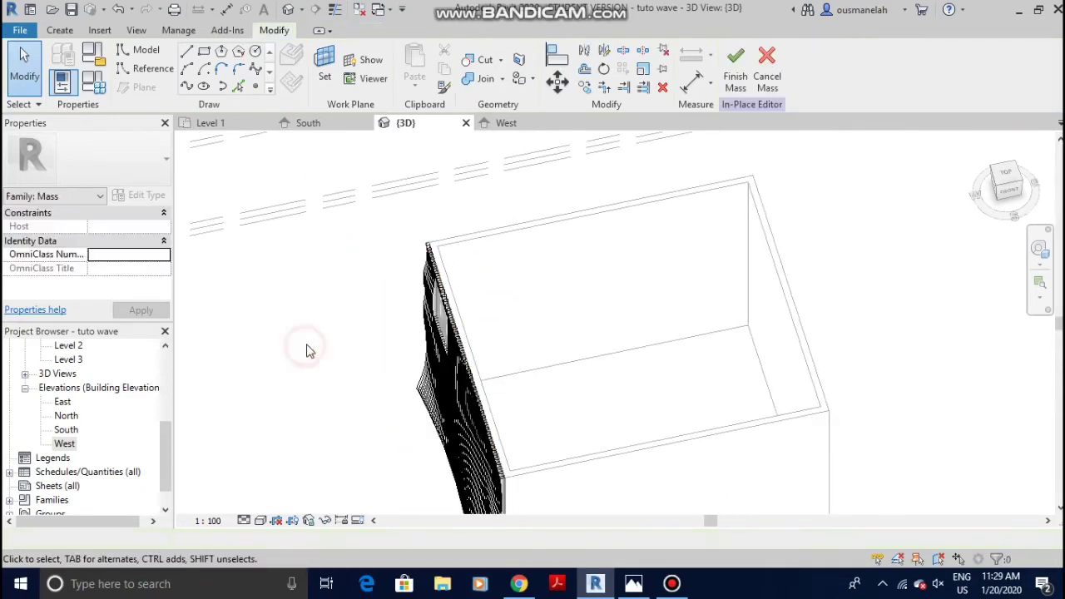
pyautogui.keyDown('shift'); pyautogui.moveTo(451, 424); pyautogui.dragTo(662, 216, button='middle'); pyautogui.keyUp('shift')
pyautogui.scroll(3, 426, 336)
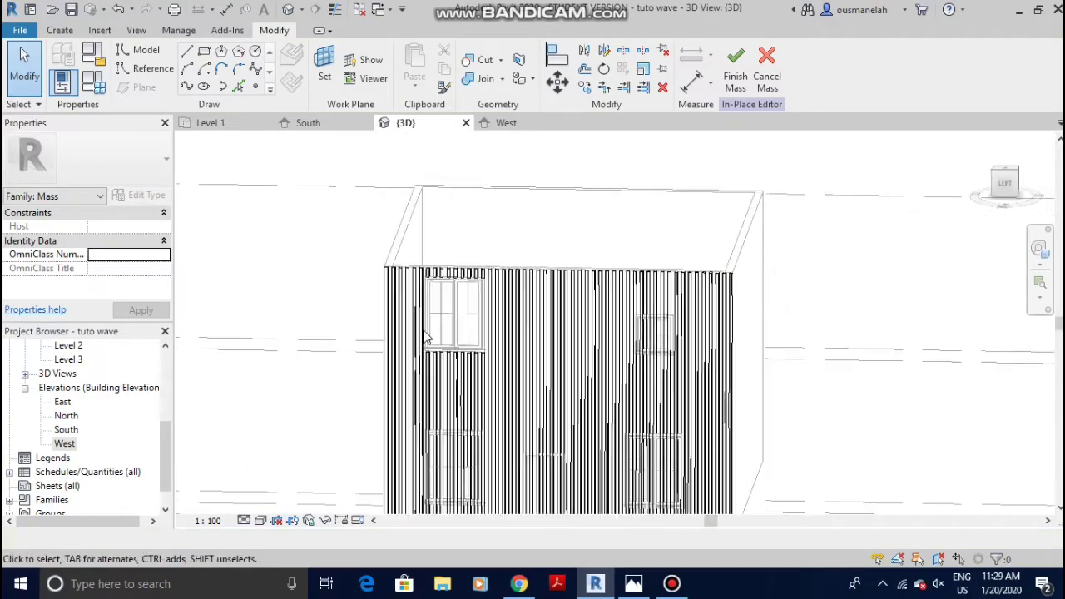
# In the west elevation, copy the window void, with multiple copies enabled, from the upper window's trim corner to the matching corner of the window below
pyautogui.scroll(3, 443, 333)
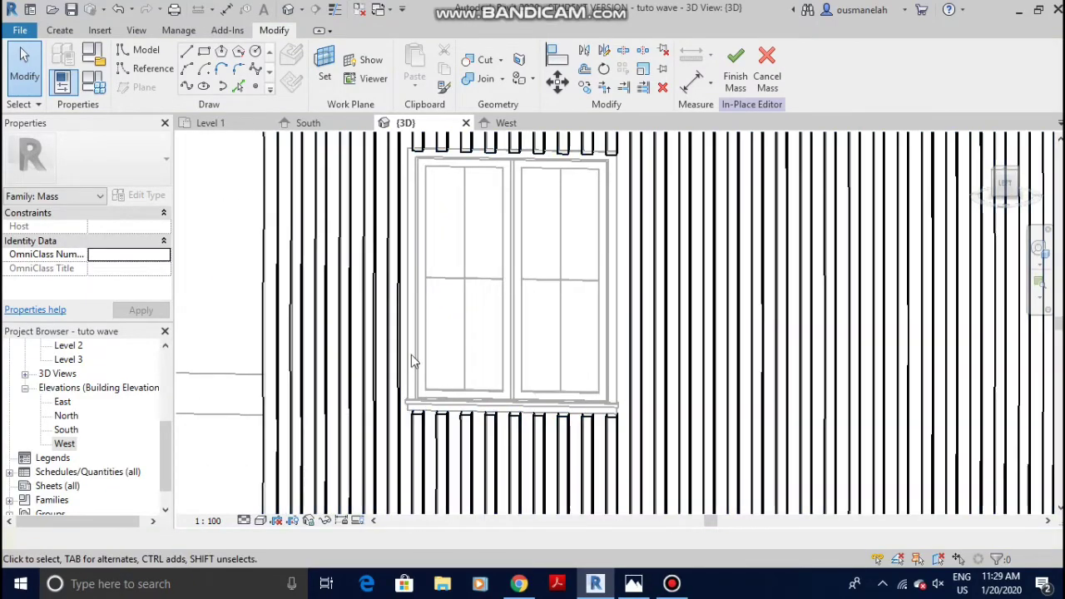
pyautogui.scroll(-5, 505, 236)
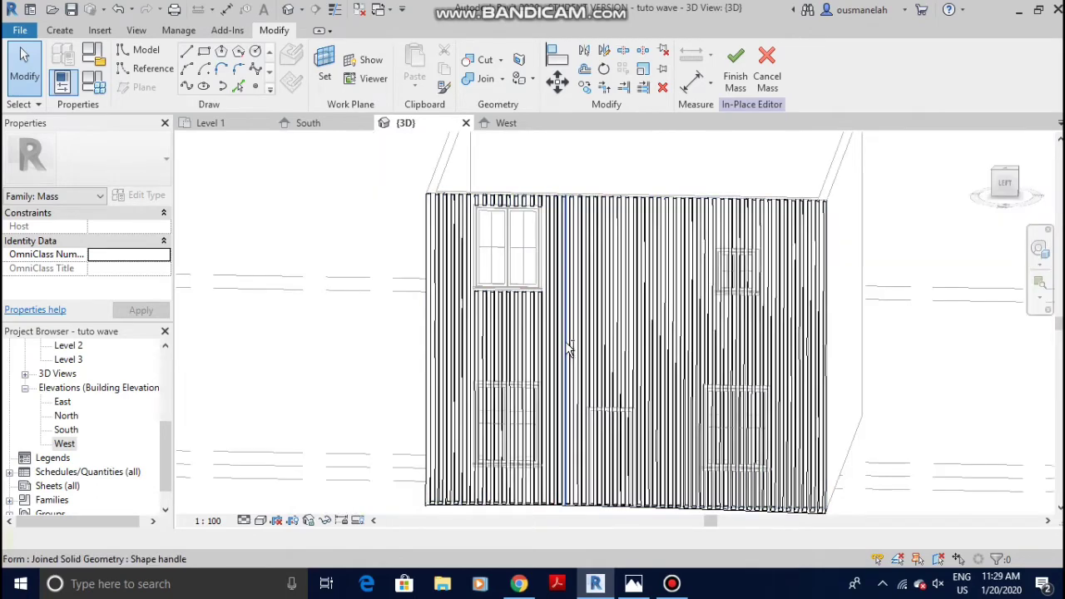
pyautogui.moveTo(569, 350)
pyautogui.keyDown('shift'); pyautogui.mouseDown(button='middle')
pyautogui.moveTo(592, 231)
pyautogui.moveTo(541, 311)
pyautogui.moveTo(590, 361)
pyautogui.moveTo(583, 349)
pyautogui.mouseUp(button='middle'); pyautogui.keyUp('shift')
pyautogui.click(505, 123)
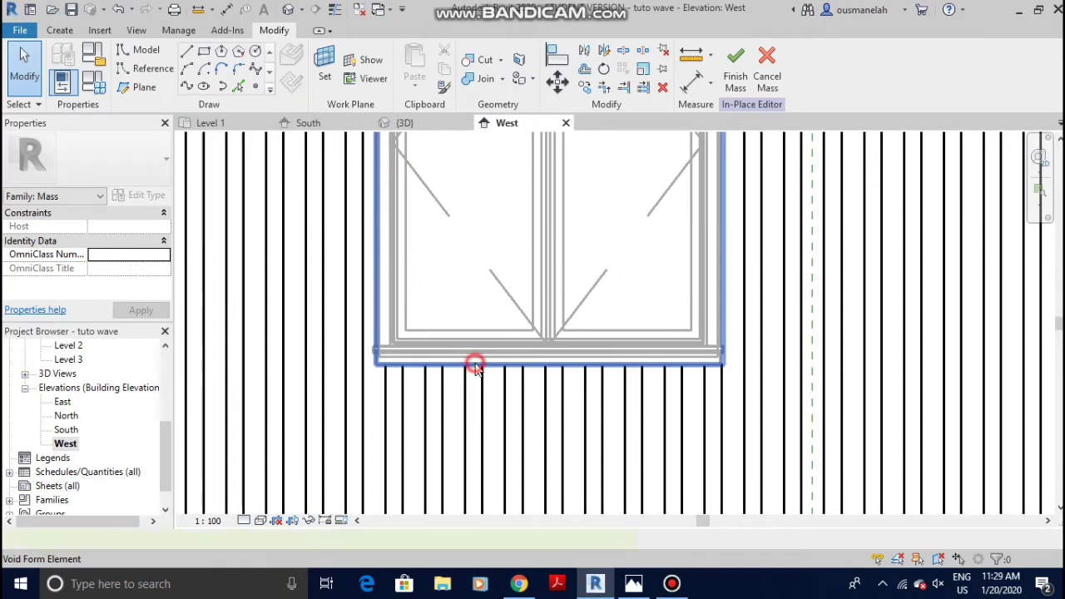
pyautogui.click(474, 366)
pyautogui.scroll(-5, 499, 264)
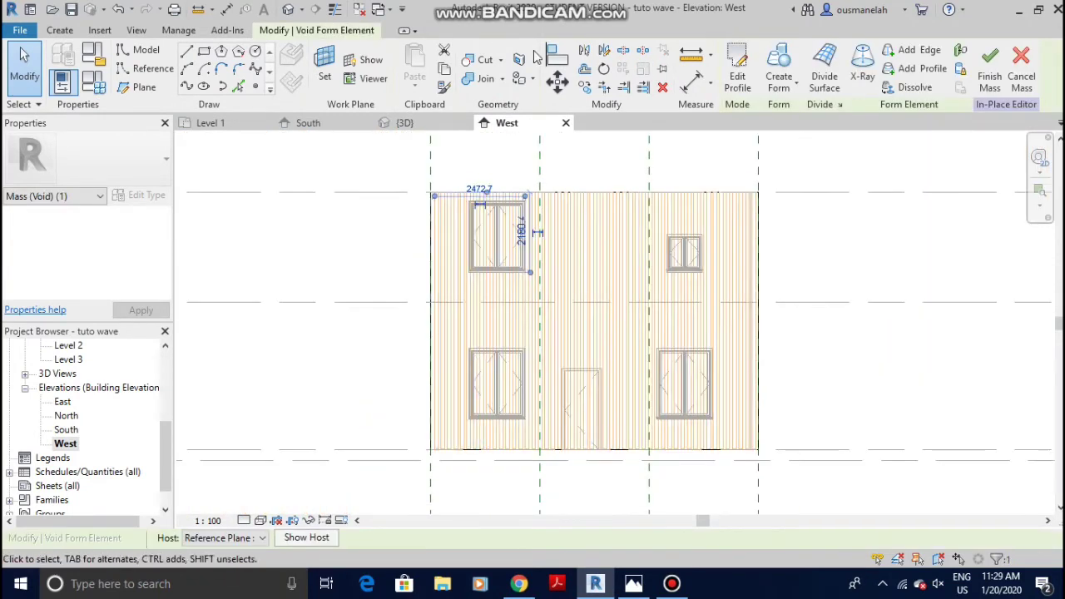
pyautogui.click(585, 87)
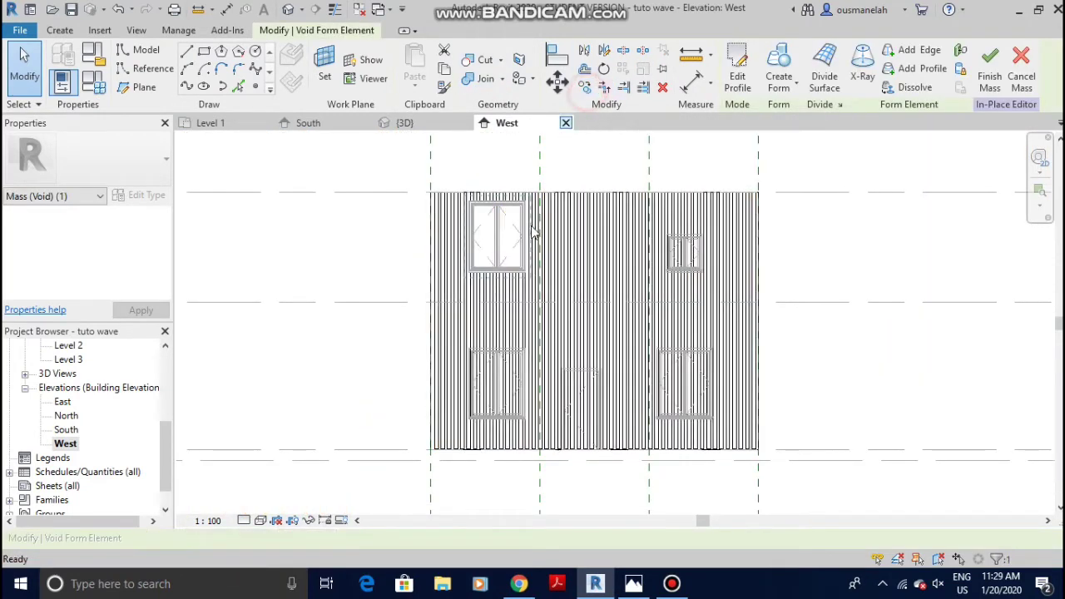
pyautogui.scroll(5, 533, 287)
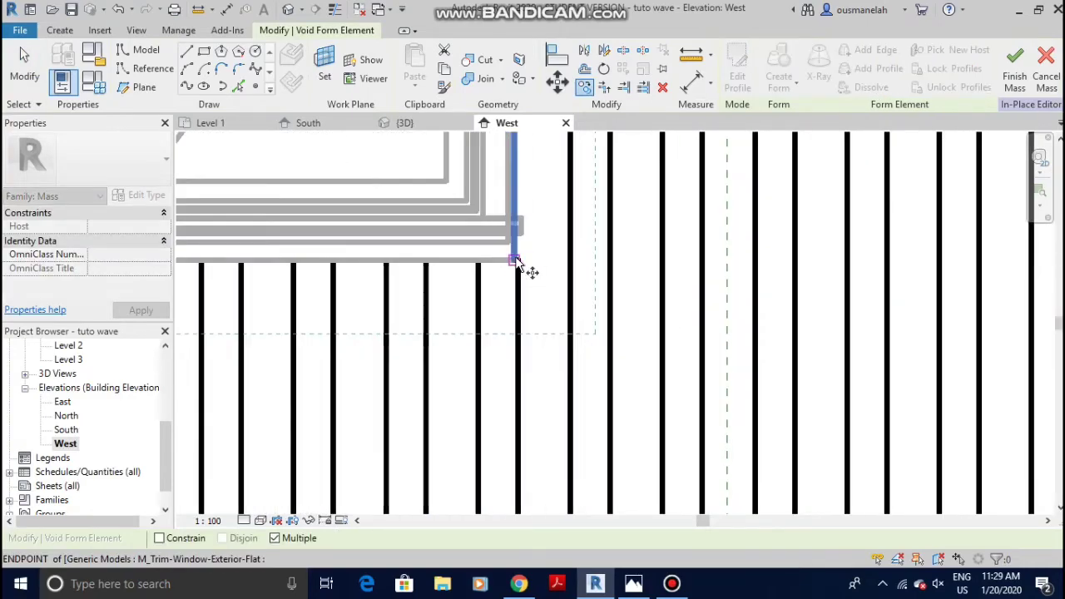
pyautogui.click(515, 263)
pyautogui.scroll(-4, 519, 279)
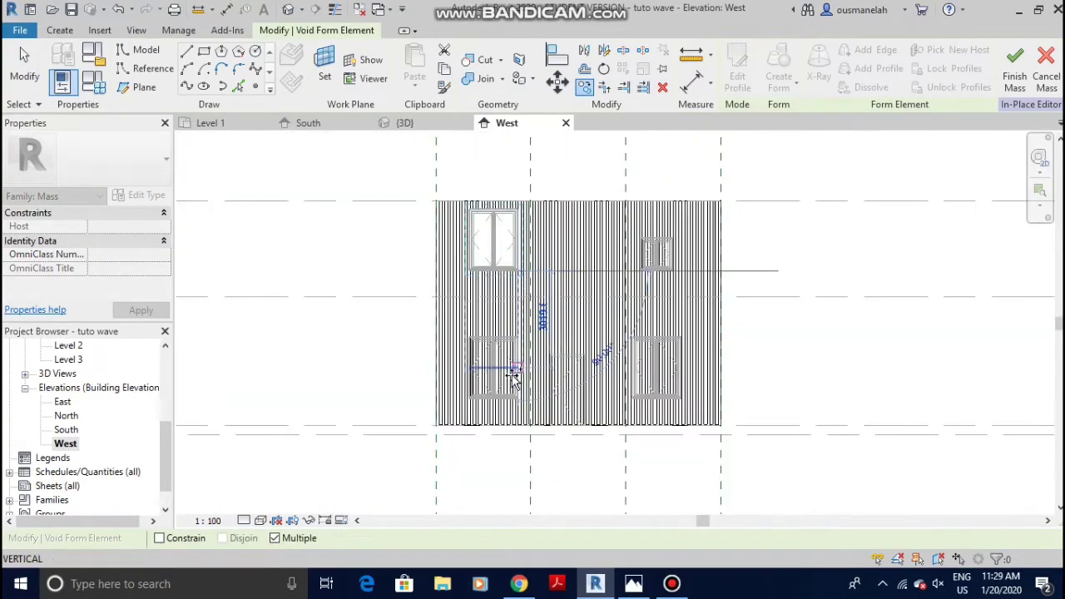
pyautogui.scroll(5, 511, 397)
pyautogui.scroll(4, 541, 426)
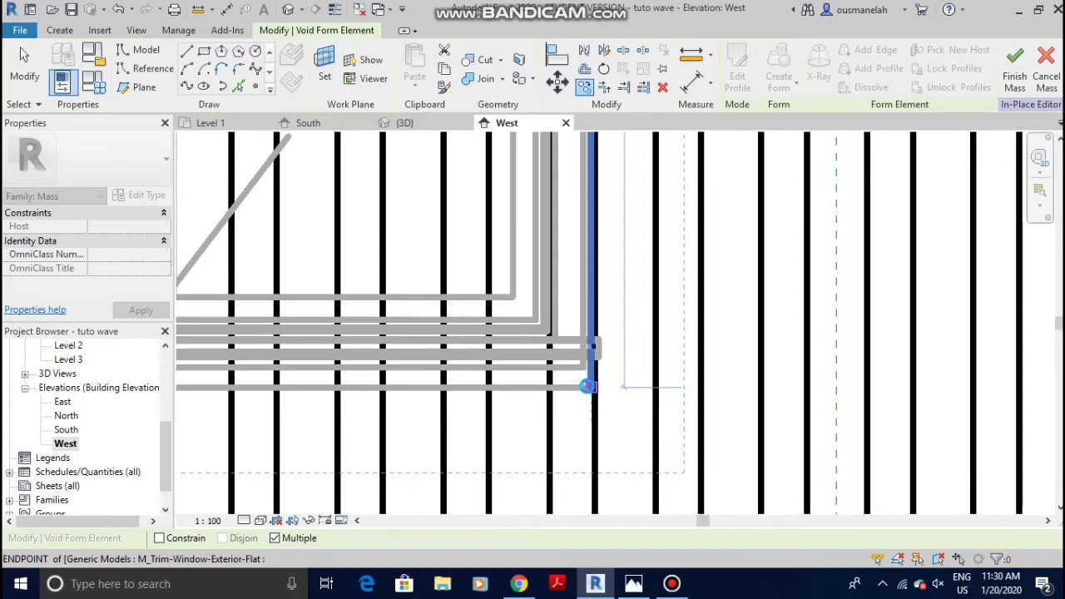
pyautogui.click(587, 386)
# Place another copy of the window void at the trim corner of the other ground-floor window and end the copying
pyautogui.scroll(-6, 592, 381)
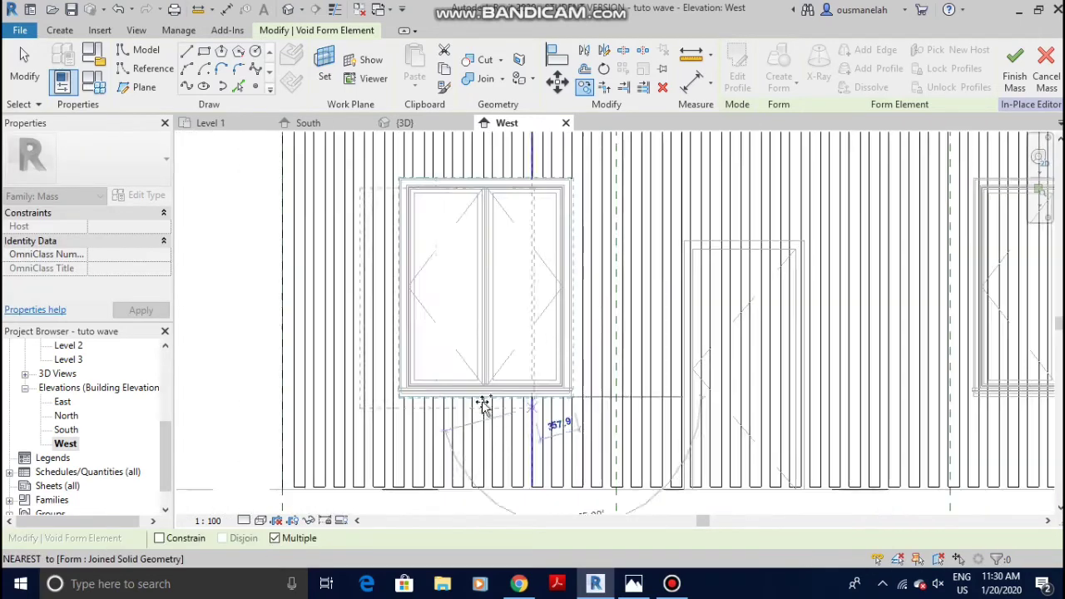
pyautogui.scroll(8, 665, 380)
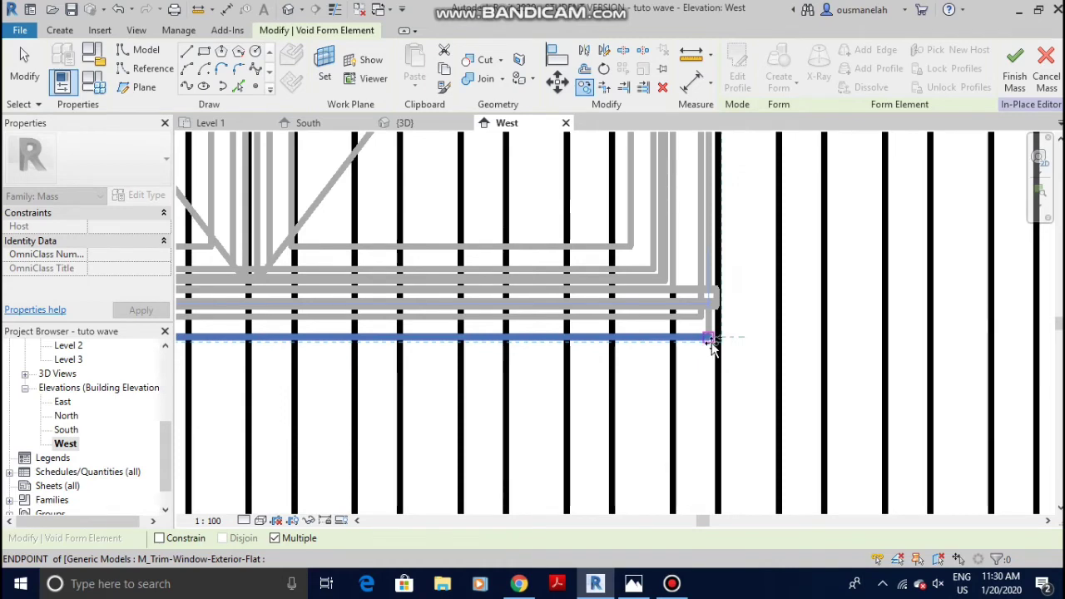
pyautogui.click(710, 341)
pyautogui.scroll(-6, 749, 349)
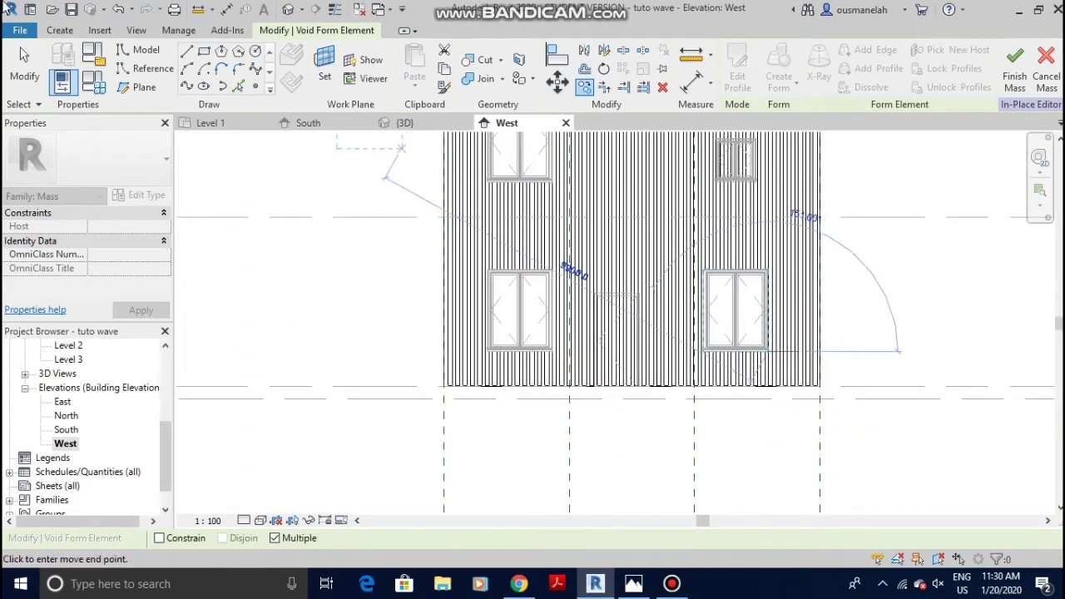
pyautogui.click(24, 66)
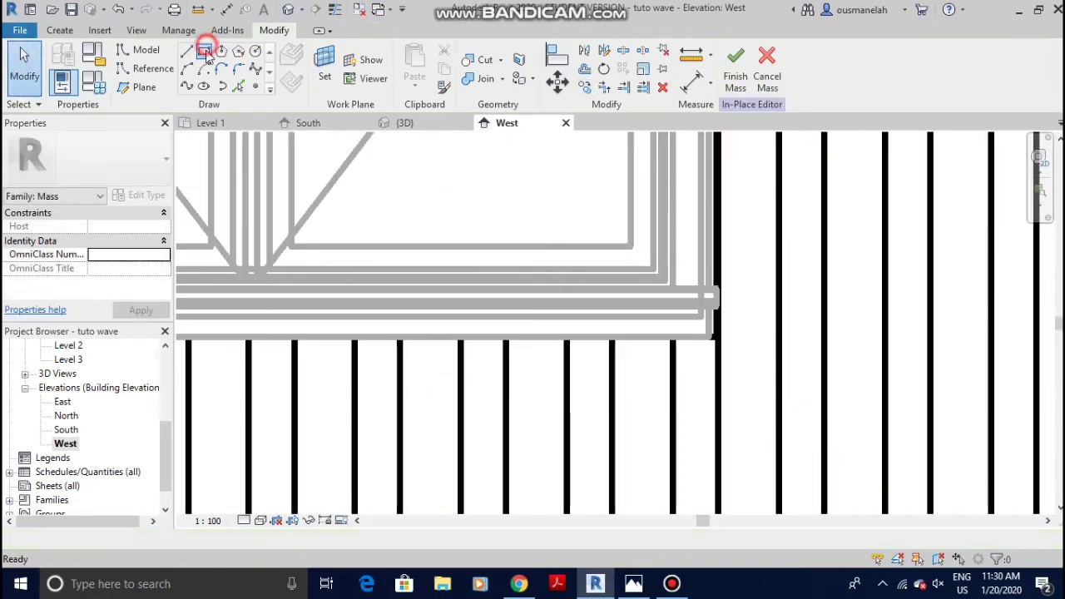
# Sketch a rectangle on the vertical reference plane around the outer frame of the door, down to its base
pyautogui.click(205, 51)
pyautogui.scroll(-5, 582, 291)
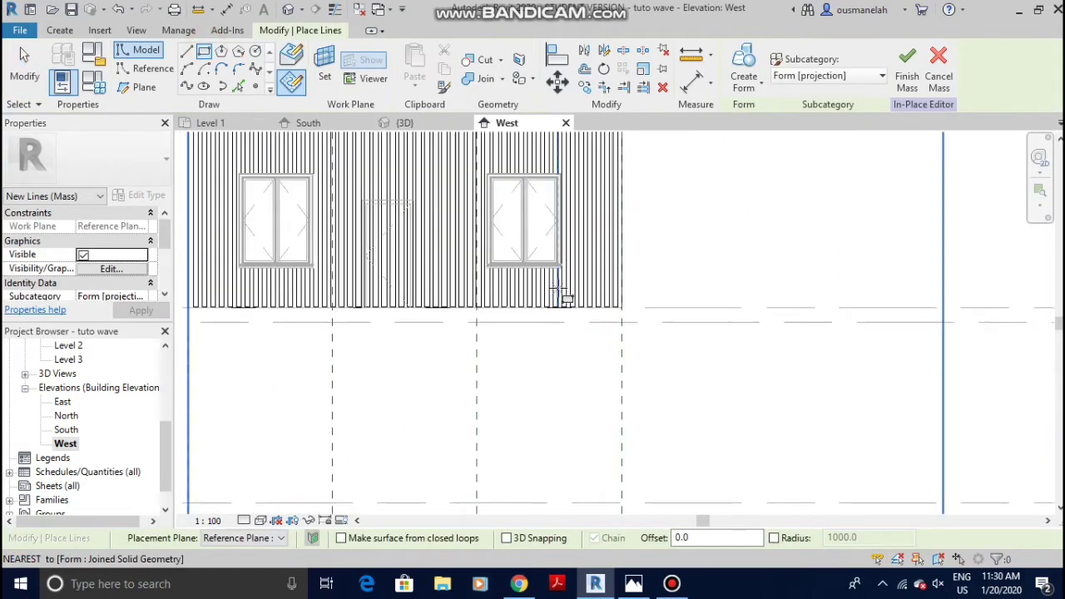
pyautogui.scroll(8, 469, 280)
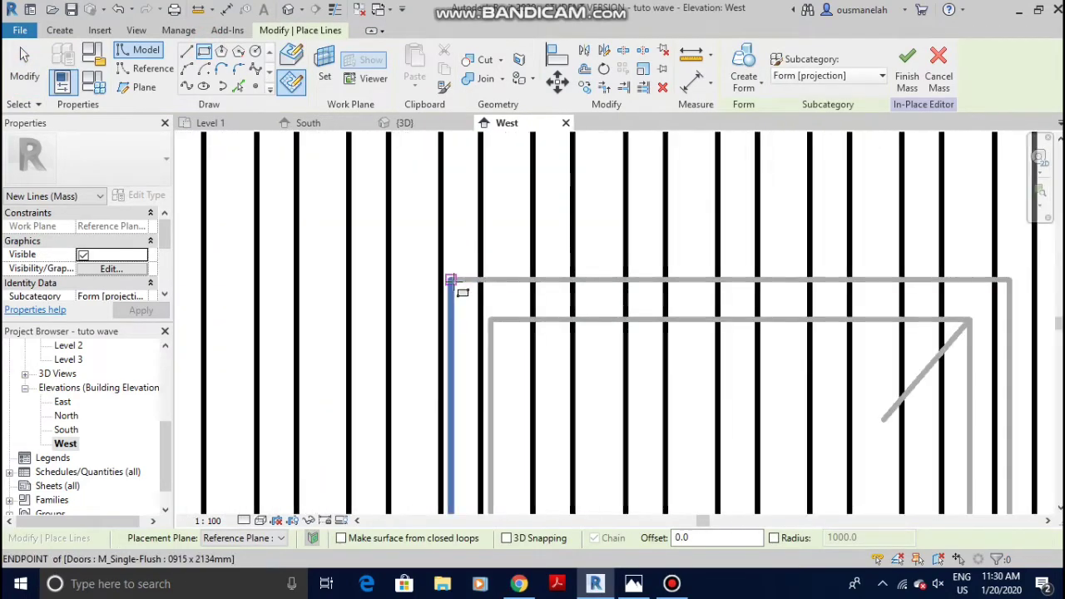
pyautogui.click(451, 280)
pyautogui.scroll(-8, 566, 251)
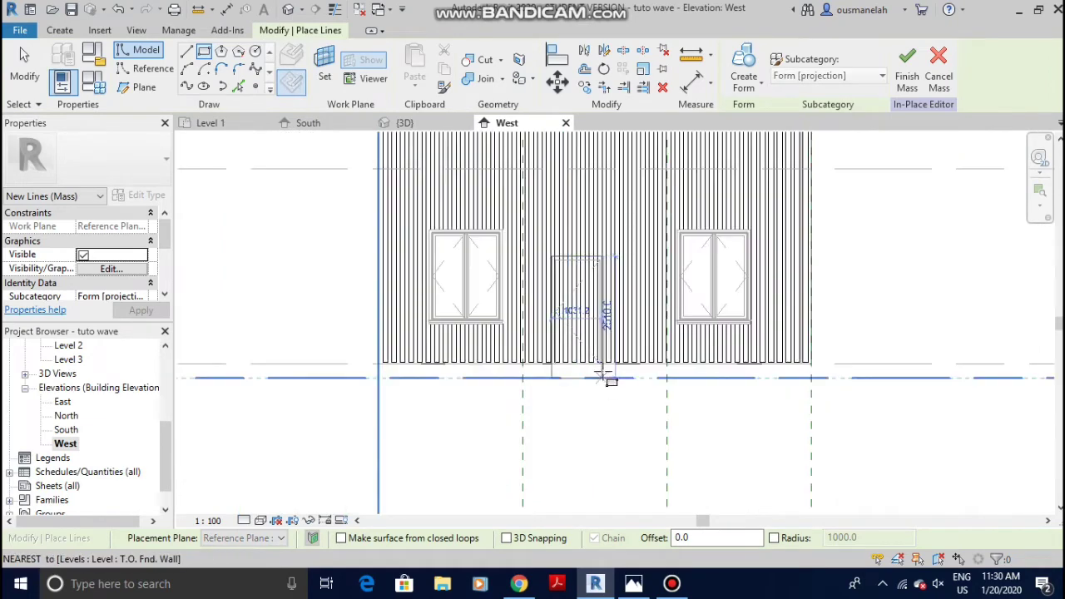
pyautogui.scroll(3, 599, 373)
pyautogui.scroll(5, 611, 326)
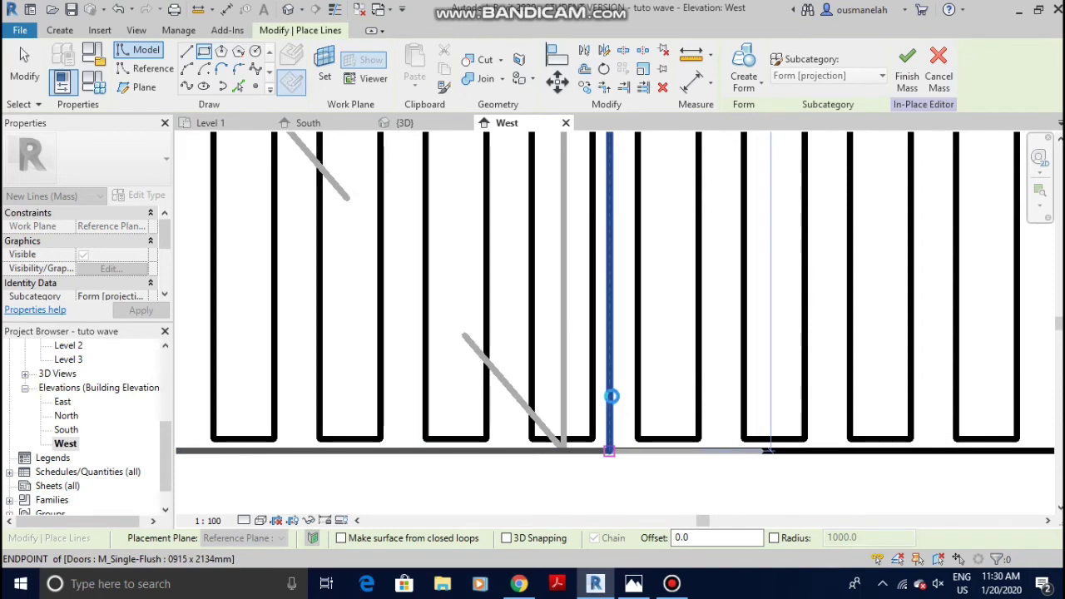
pyautogui.click(610, 395)
pyautogui.scroll(-4, 615, 408)
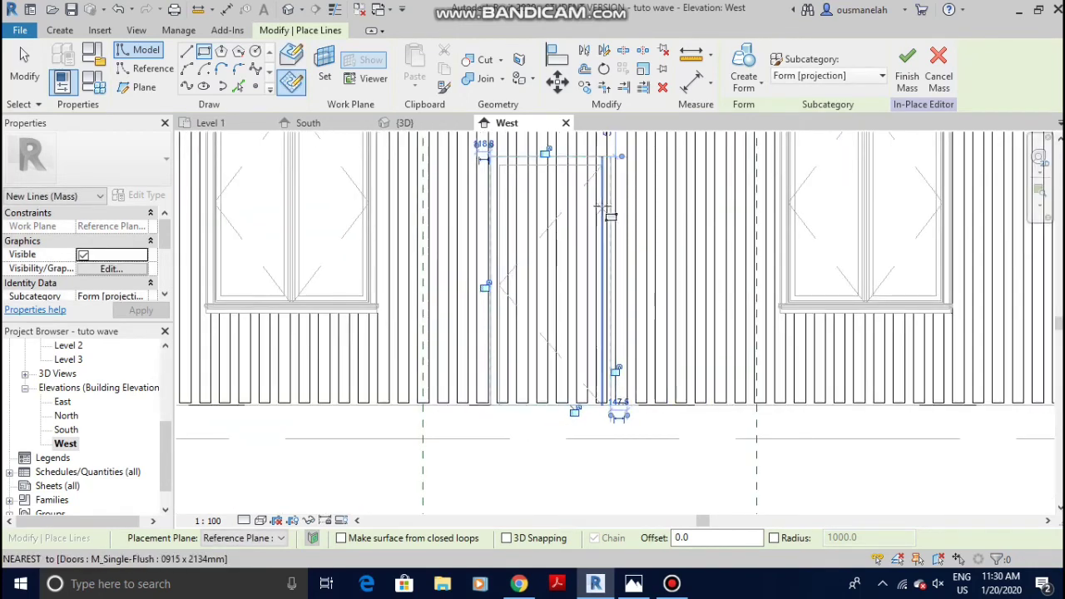
pyautogui.click(603, 164)
pyautogui.press('Escape')
pyautogui.press('Escape')
# Create a void form from the four lines of the door rectangle
pyautogui.scroll(3, 600, 160)
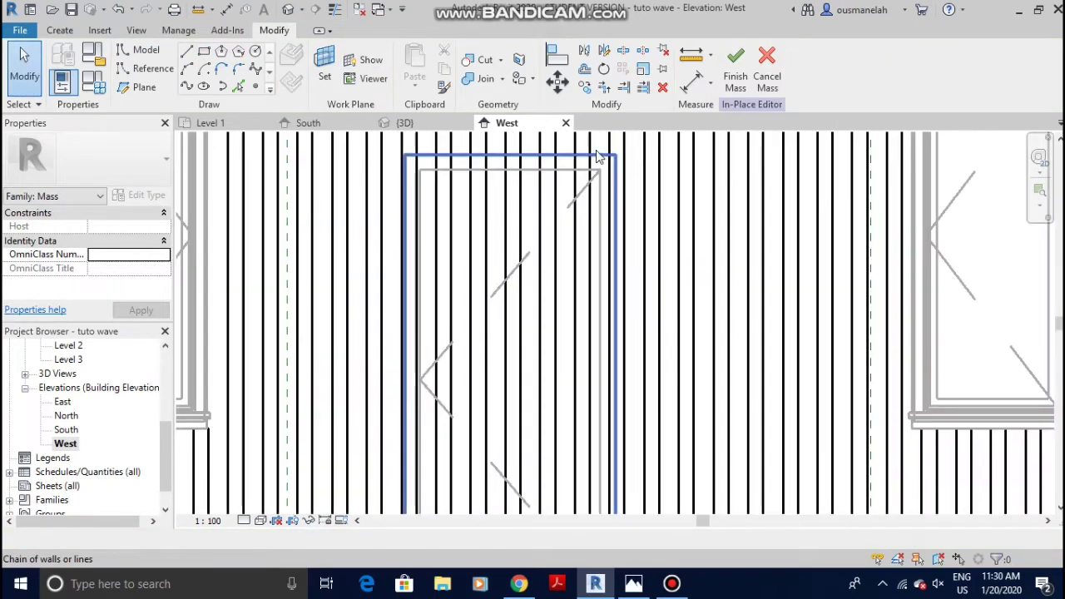
pyautogui.click(597, 160)
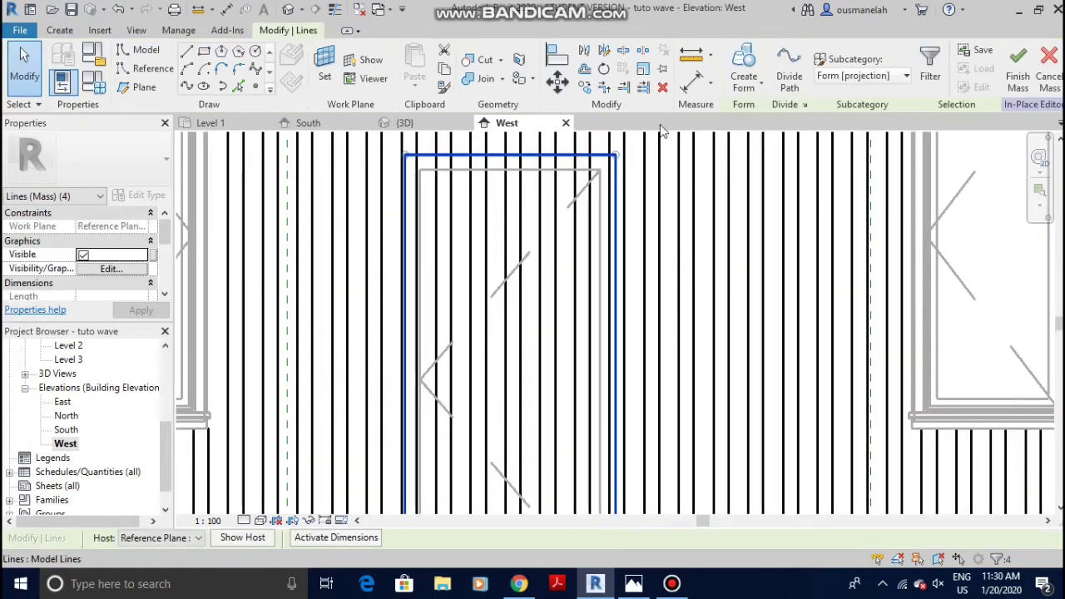
pyautogui.click(743, 80)
pyautogui.click(772, 143)
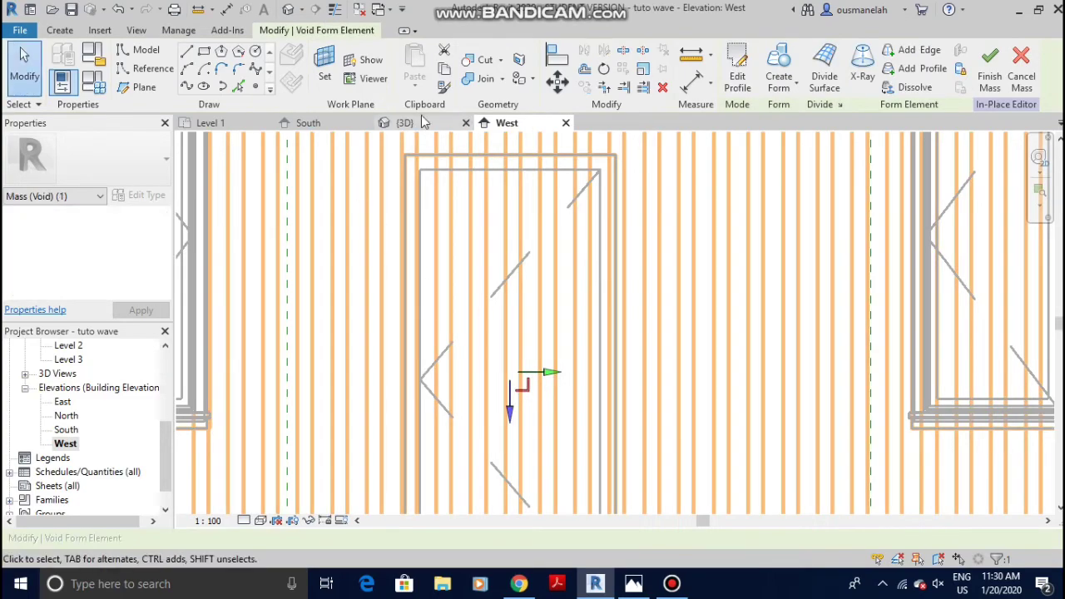
# In the 3D view, pull the door void's face outward beyond the façade so it cuts the fins in front of the door
pyautogui.click(405, 123)
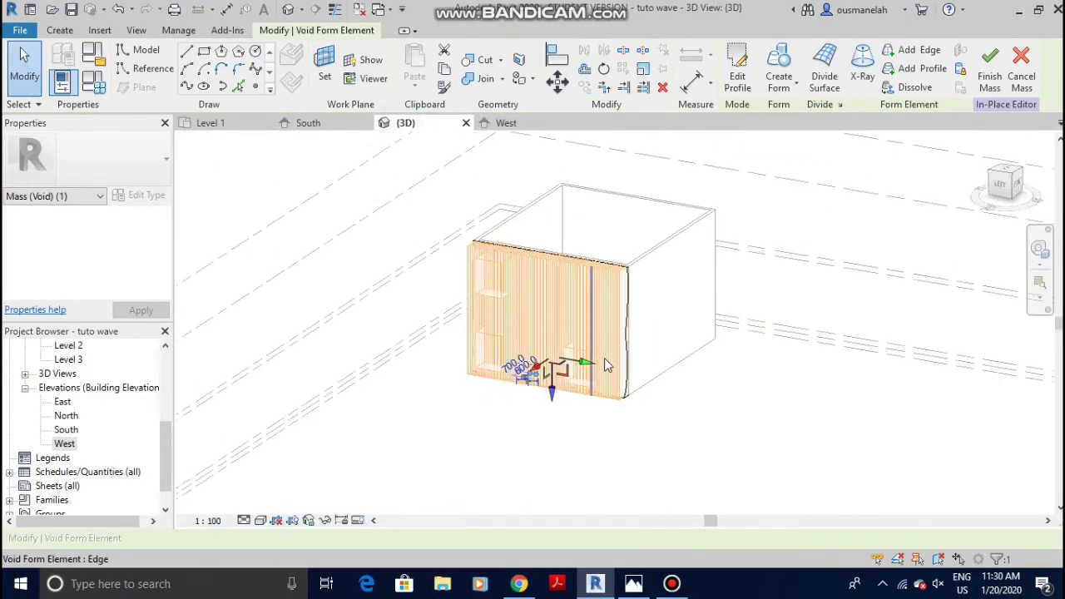
pyautogui.keyDown('shift'); pyautogui.moveTo(613, 375); pyautogui.dragTo(501, 414, button='middle'); pyautogui.keyUp('shift')
pyautogui.moveTo(512, 360); pyautogui.dragTo(472, 370)
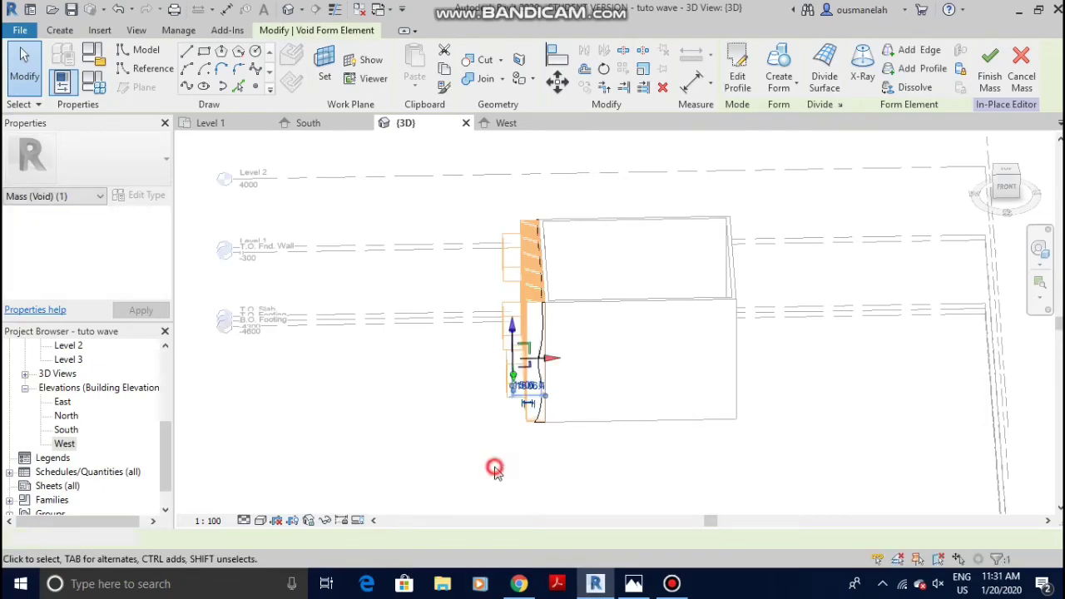
pyautogui.click(494, 470)
# Examine the door and window openings and the uncut small upper window in 3D, close up and from several angles
pyautogui.keyDown('shift'); pyautogui.moveTo(504, 352); pyautogui.dragTo(613, 266, button='middle'); pyautogui.keyUp('shift')
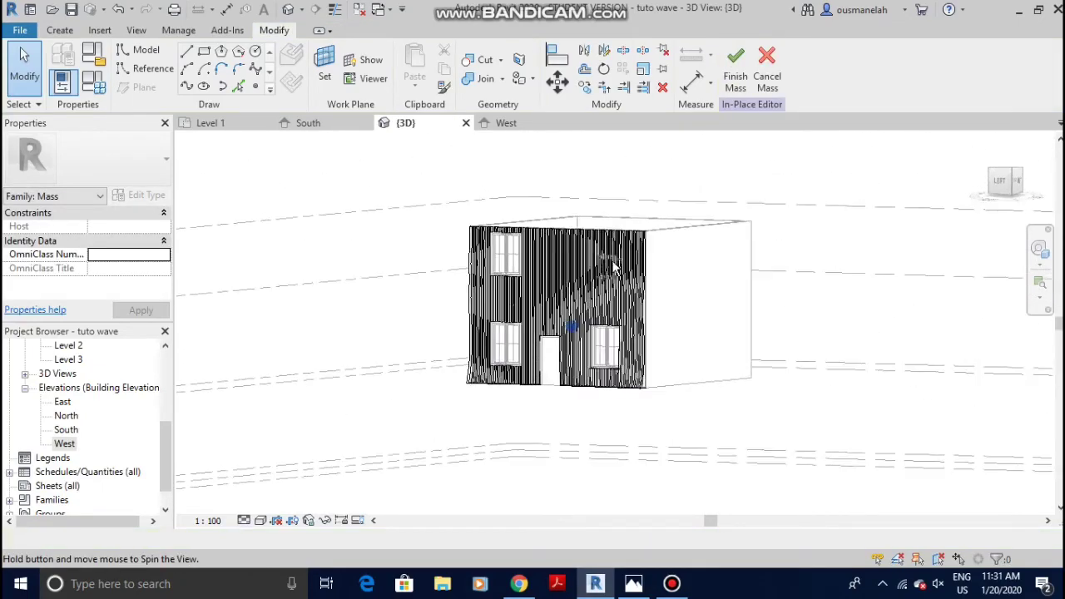
pyautogui.scroll(10, 563, 357)
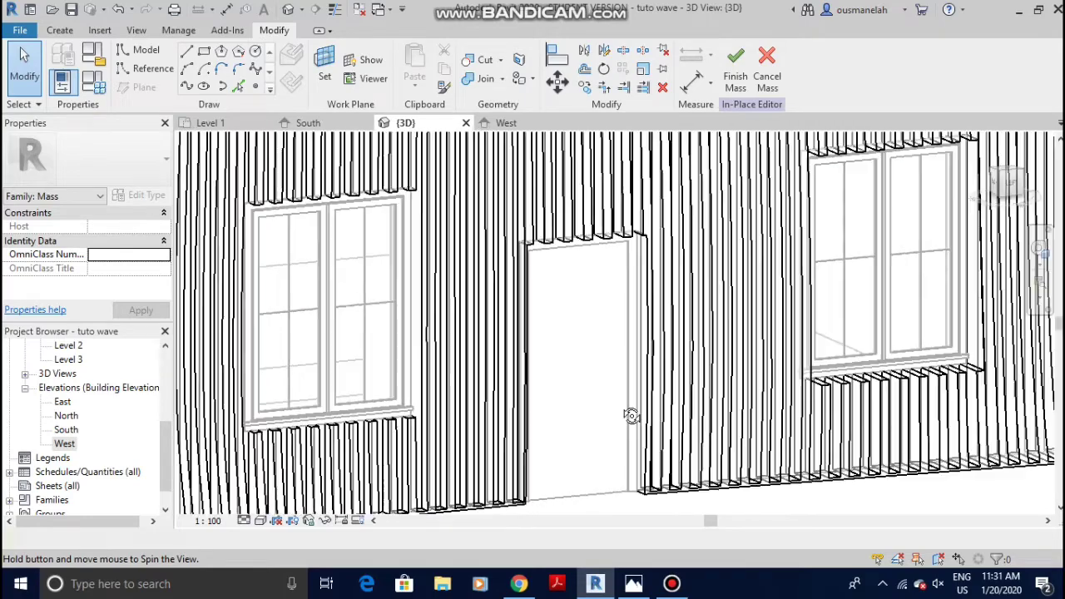
pyautogui.keyDown('shift'); pyautogui.moveTo(631, 415); pyautogui.dragTo(552, 427, button='middle'); pyautogui.keyUp('shift')
pyautogui.scroll(-4, 567, 421)
pyautogui.scroll(7, 661, 264)
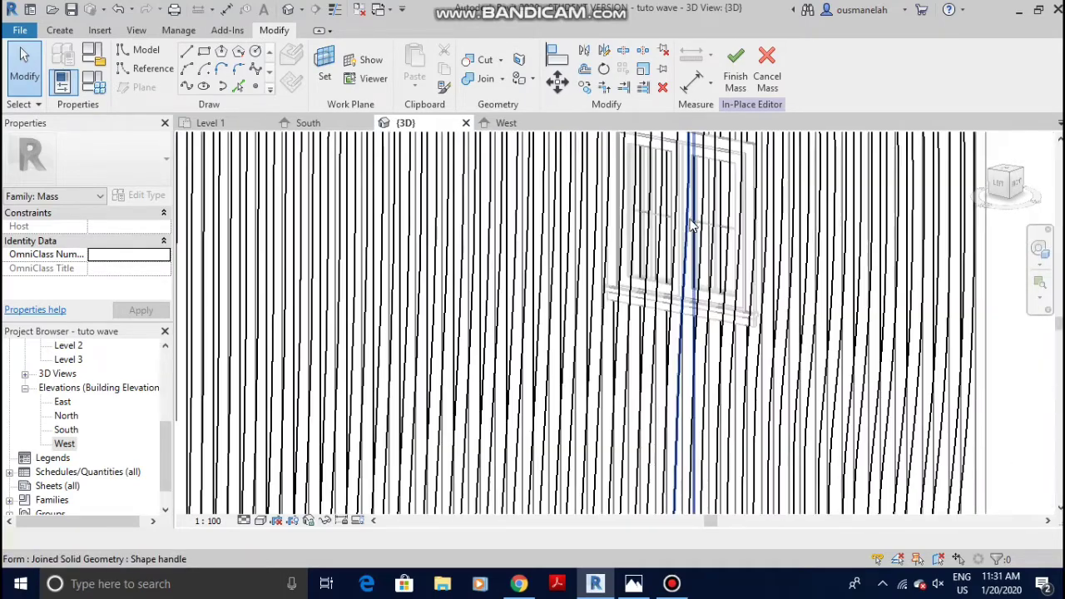
pyautogui.keyDown('shift'); pyautogui.moveTo(690, 225); pyautogui.dragTo(782, 250, button='middle'); pyautogui.keyUp('shift')
pyautogui.scroll(-2, 726, 297)
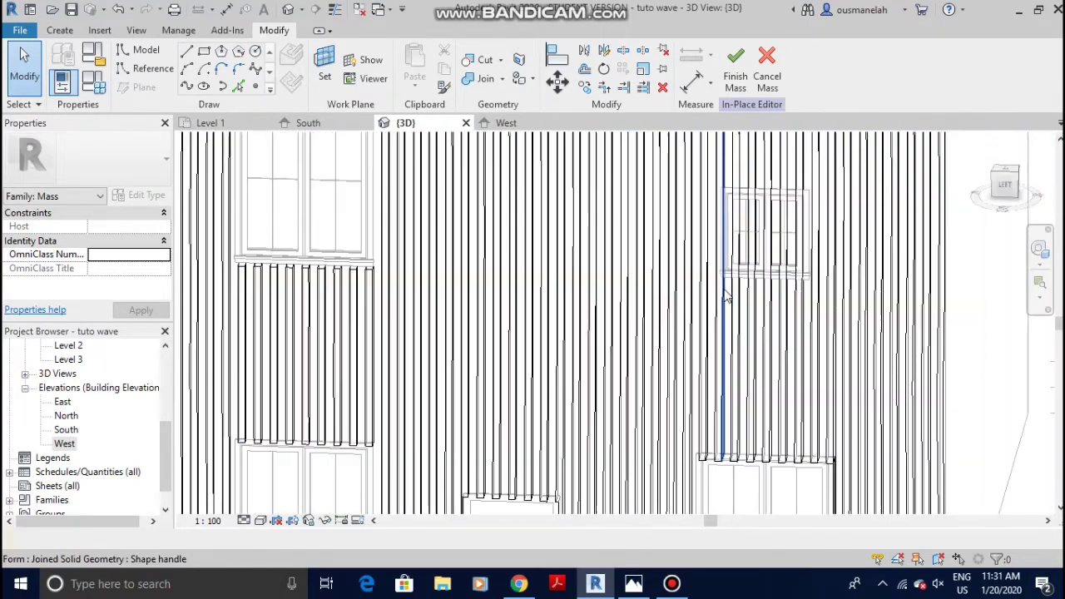
pyautogui.scroll(-3, 726, 296)
pyautogui.scroll(3, 725, 297)
pyautogui.keyDown('shift'); pyautogui.moveTo(725, 297); pyautogui.dragTo(629, 302, button='middle'); pyautogui.keyUp('shift')
pyautogui.scroll(5, 630, 304)
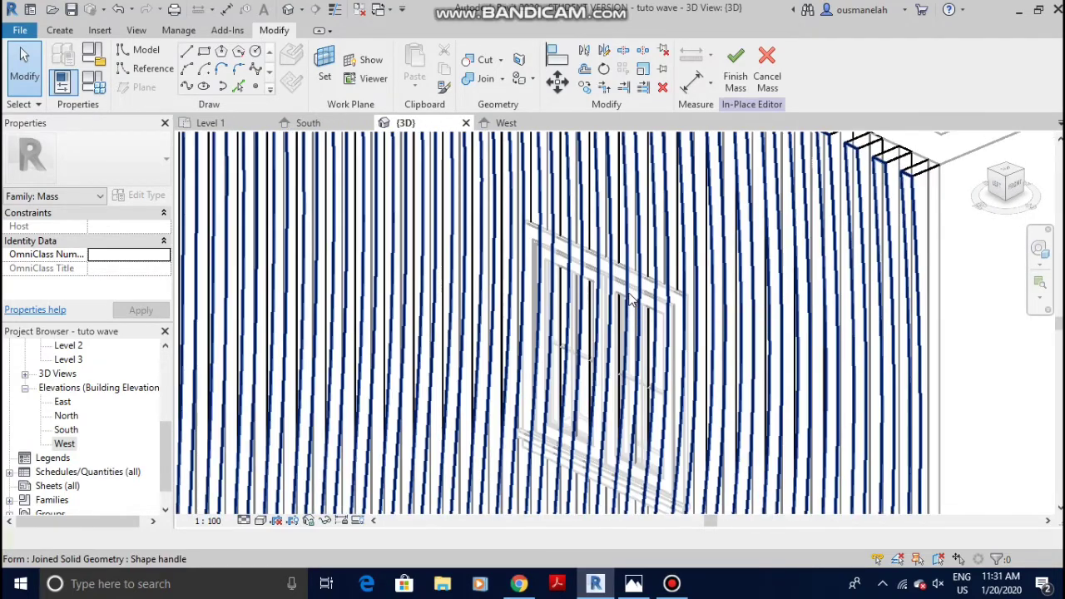
pyautogui.scroll(-5, 629, 303)
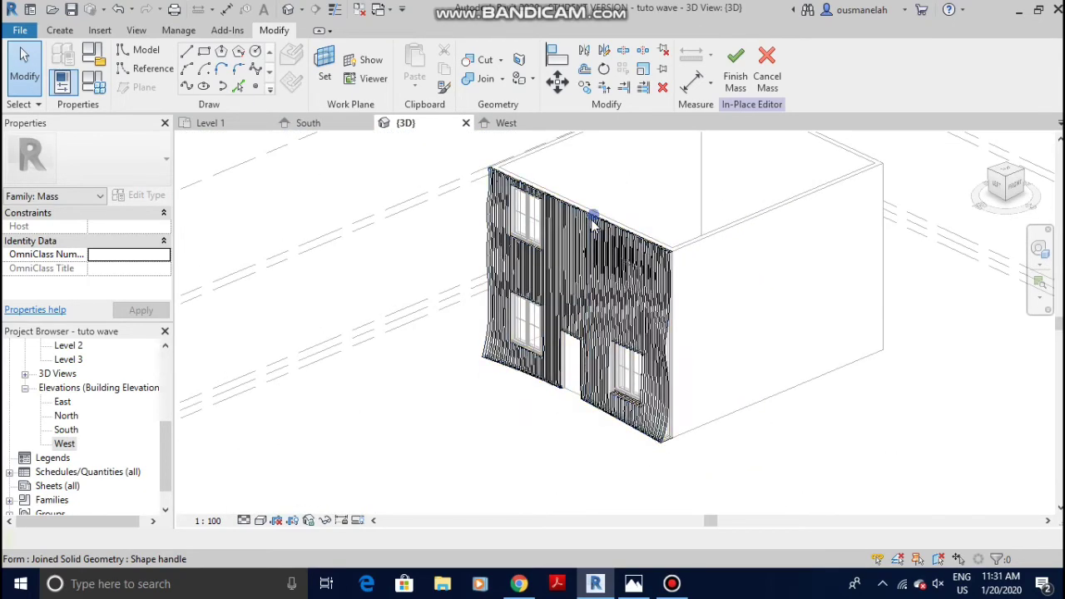
pyautogui.scroll(4, 606, 261)
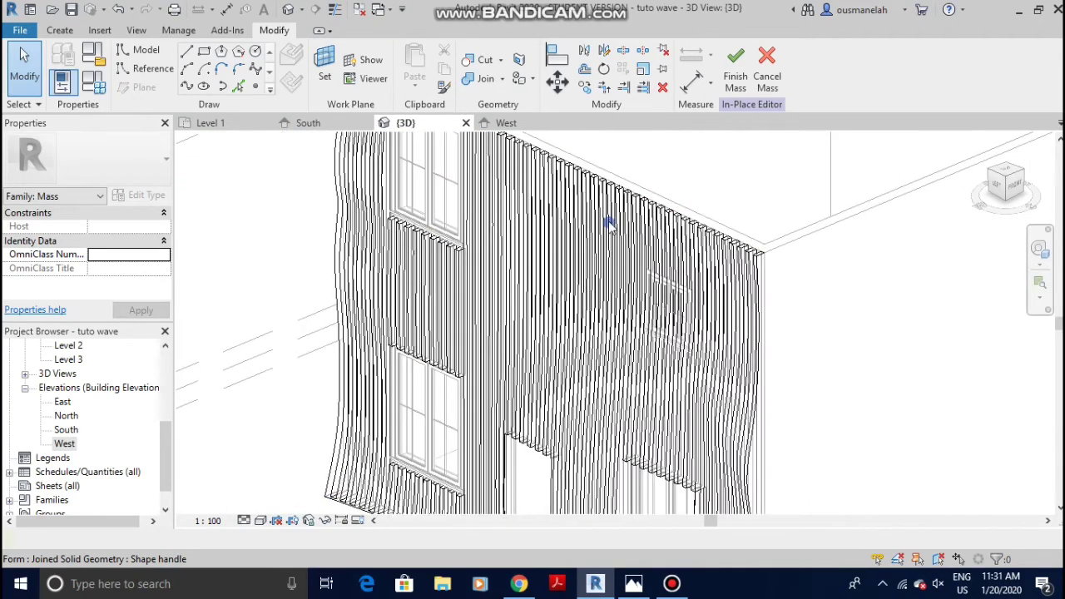
pyautogui.scroll(-2, 611, 221)
pyautogui.keyDown('shift'); pyautogui.moveTo(535, 279); pyautogui.dragTo(596, 221, button='middle'); pyautogui.keyUp('shift')
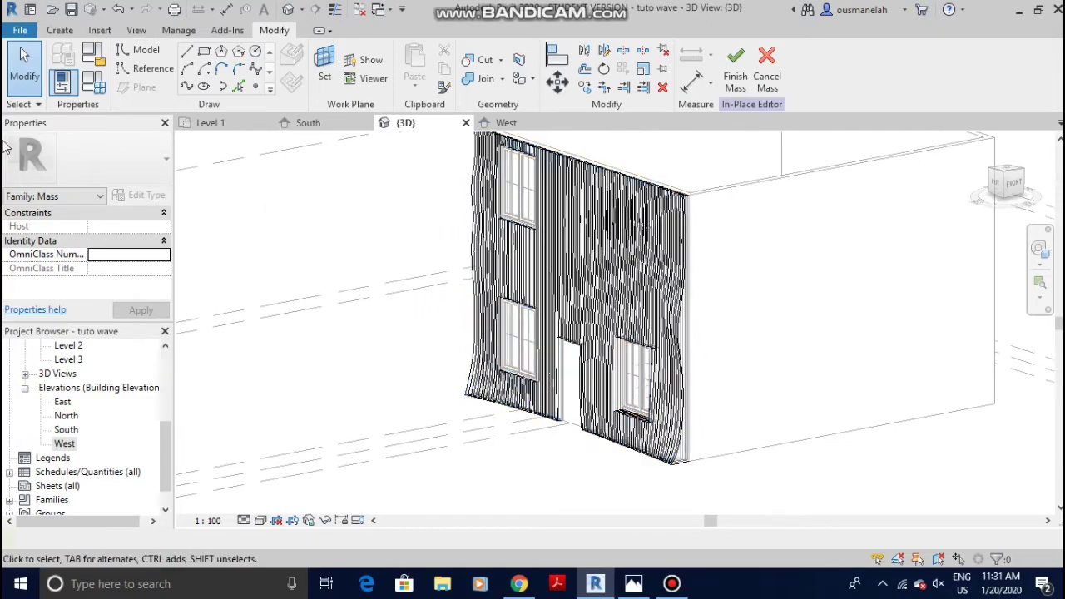
pyautogui.scroll(1, 680, 315)
pyautogui.scroll(2, 680, 315)
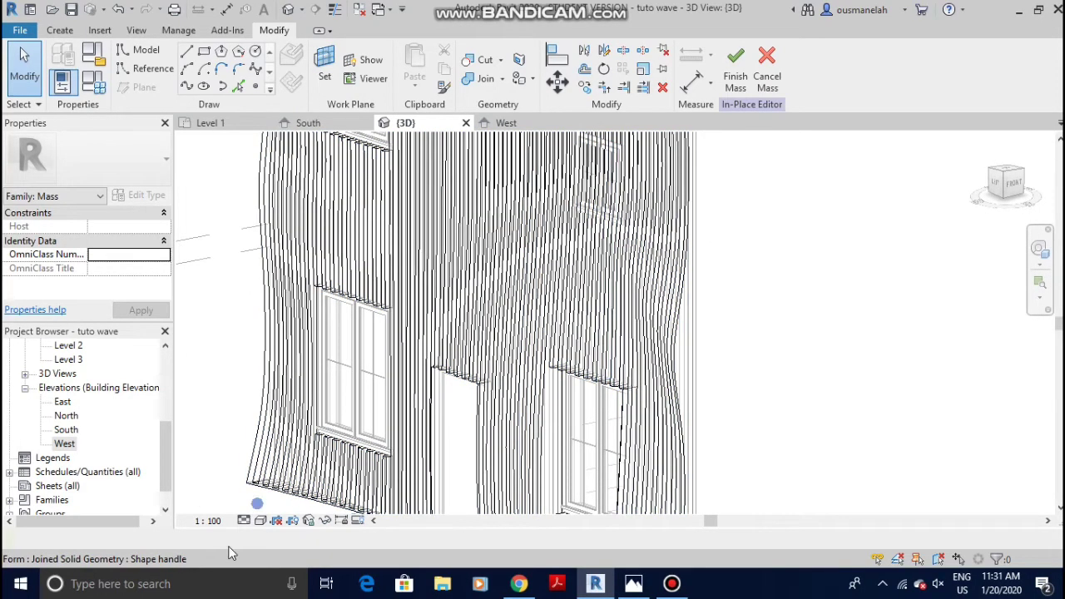
# Set the 3D view's visual style to Consistent Colors
pyautogui.click(260, 520)
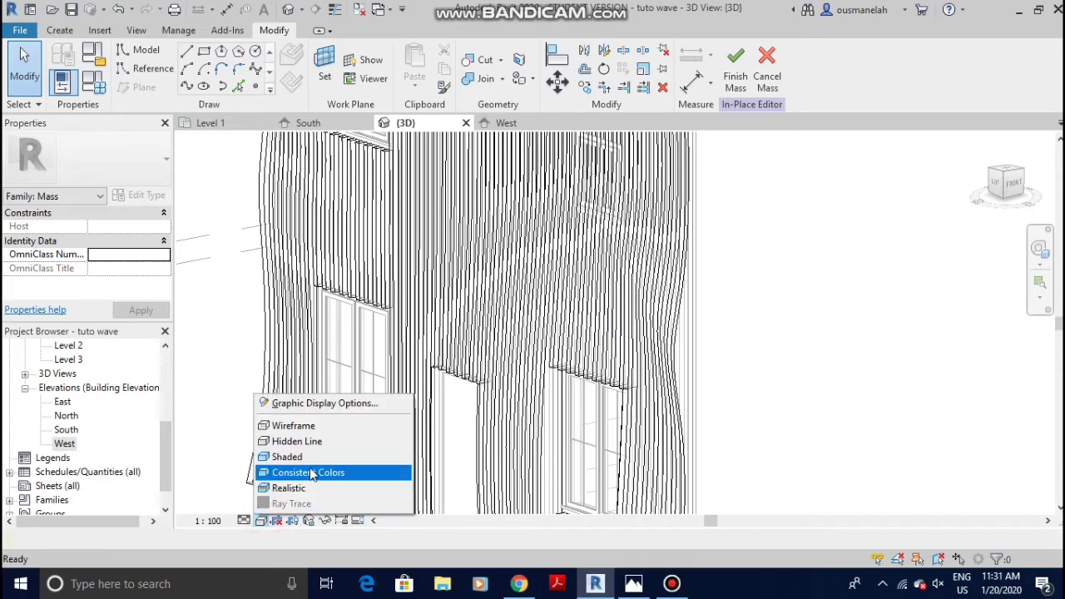
pyautogui.click(312, 472)
pyautogui.scroll(-3, 623, 372)
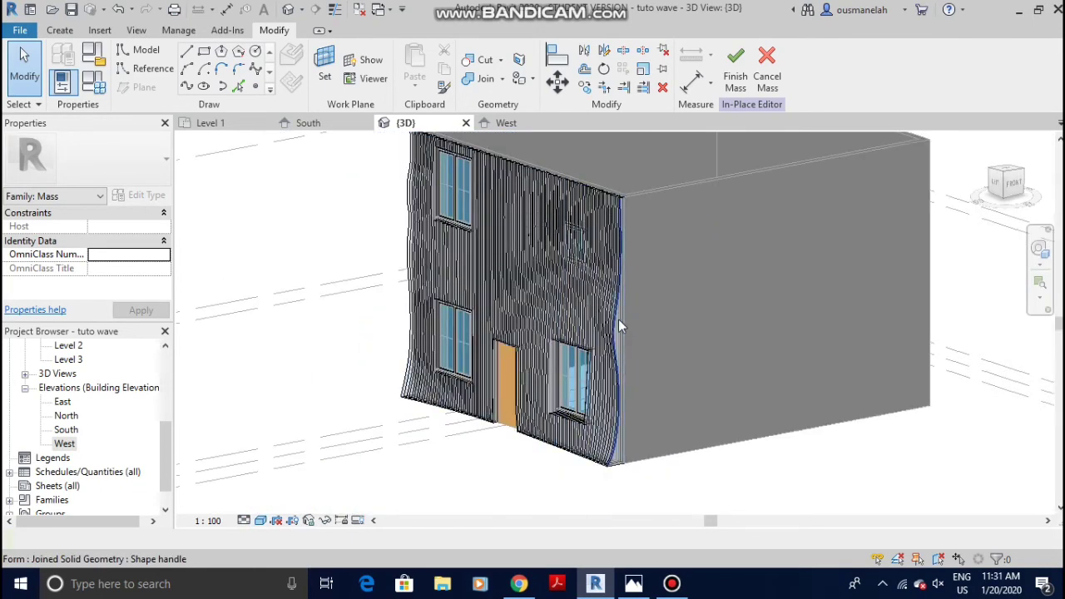
# Select the whole joined façade form, search the materials for WOOD and choose Wood - Stained as its material
pyautogui.press('Tab')
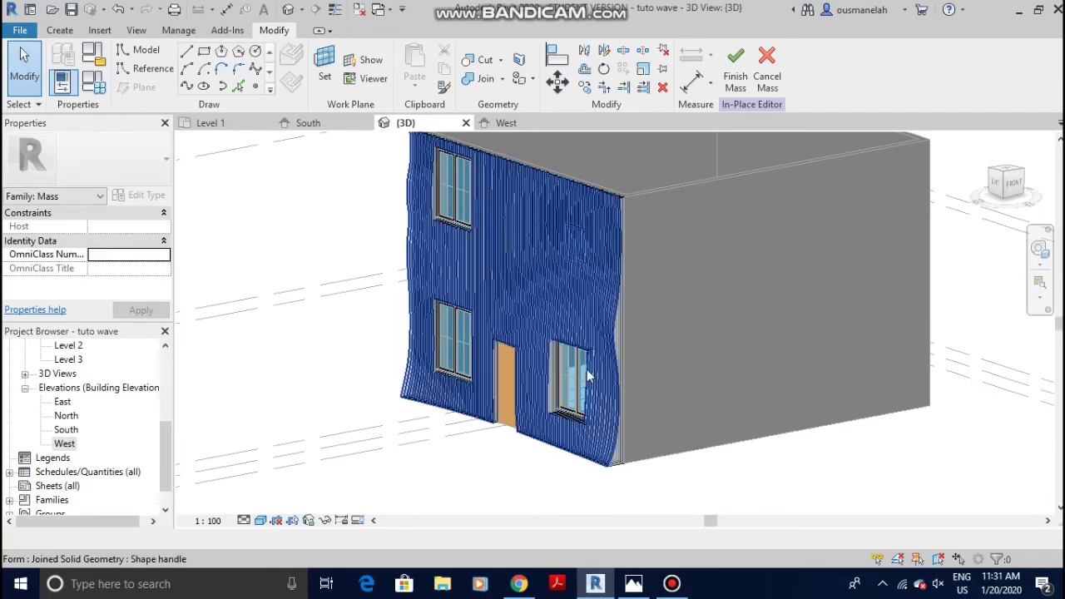
pyautogui.press('Tab')
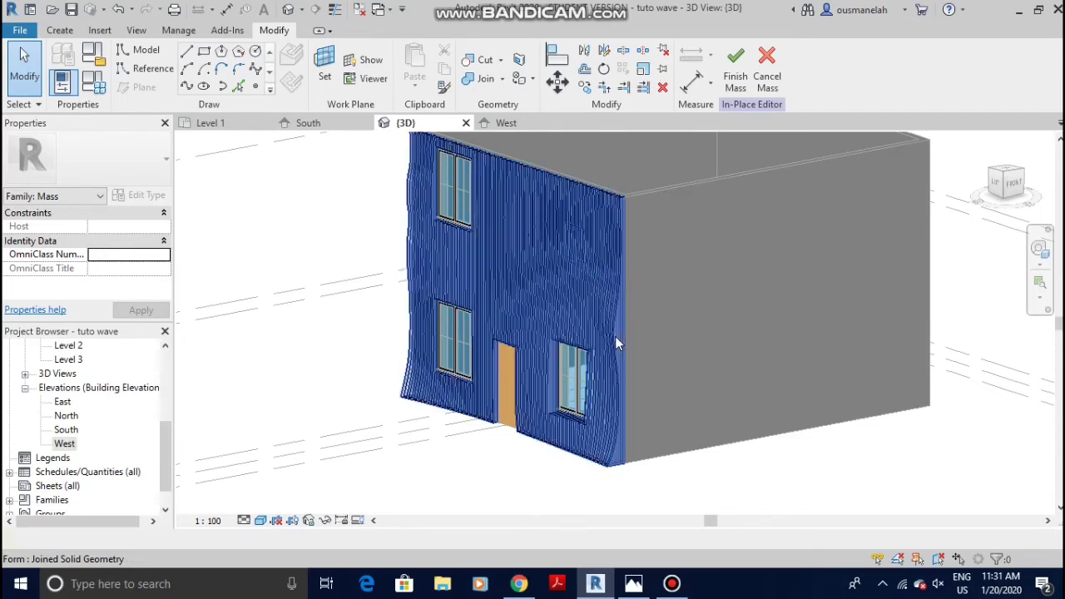
pyautogui.click(615, 336)
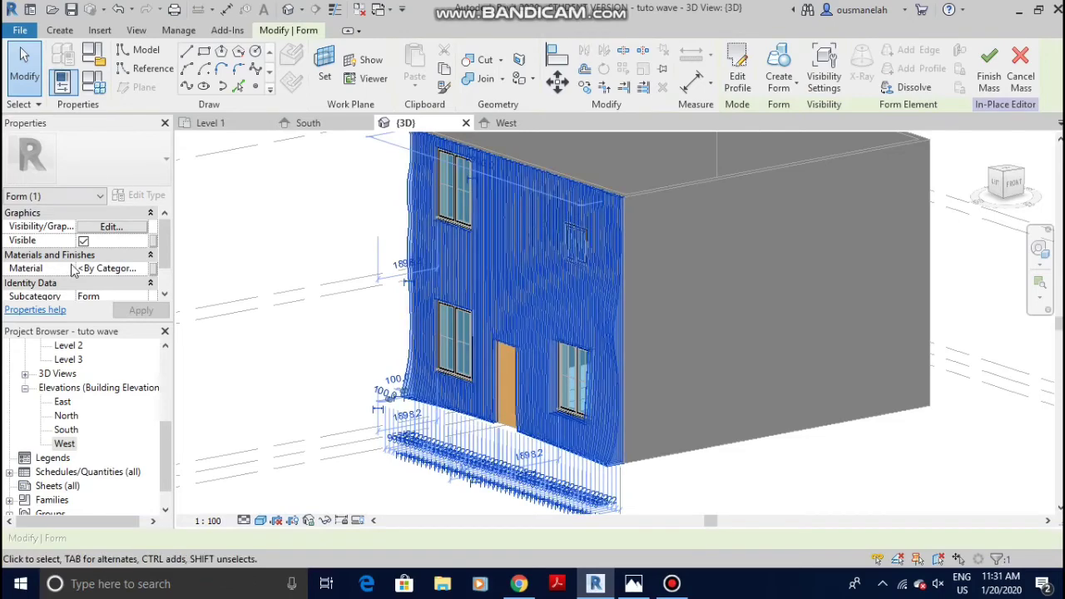
pyautogui.click(142, 269)
pyautogui.click(141, 269)
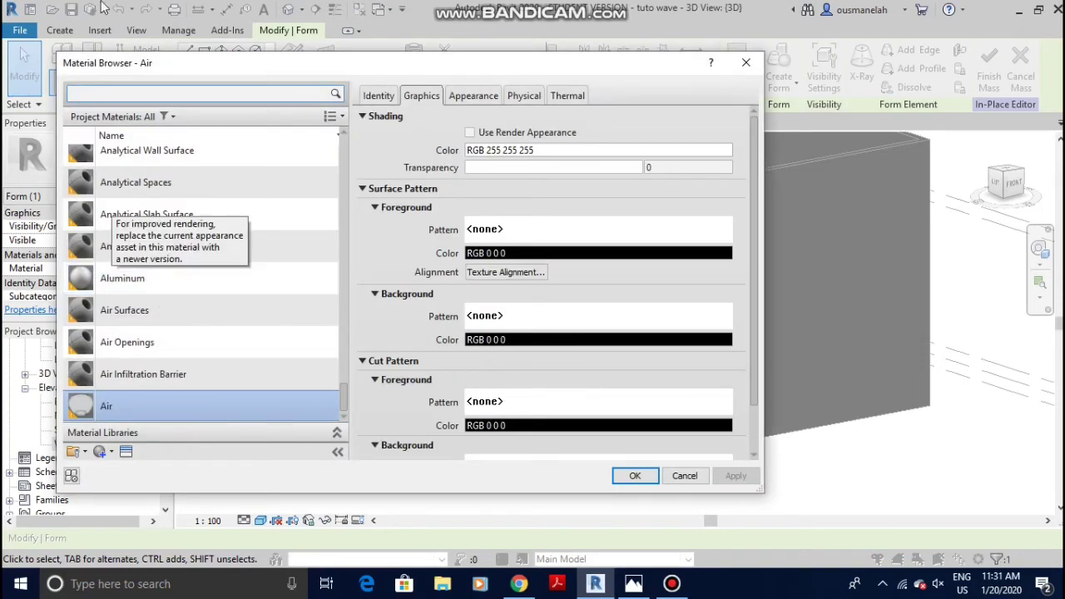
pyautogui.click(276, 93)
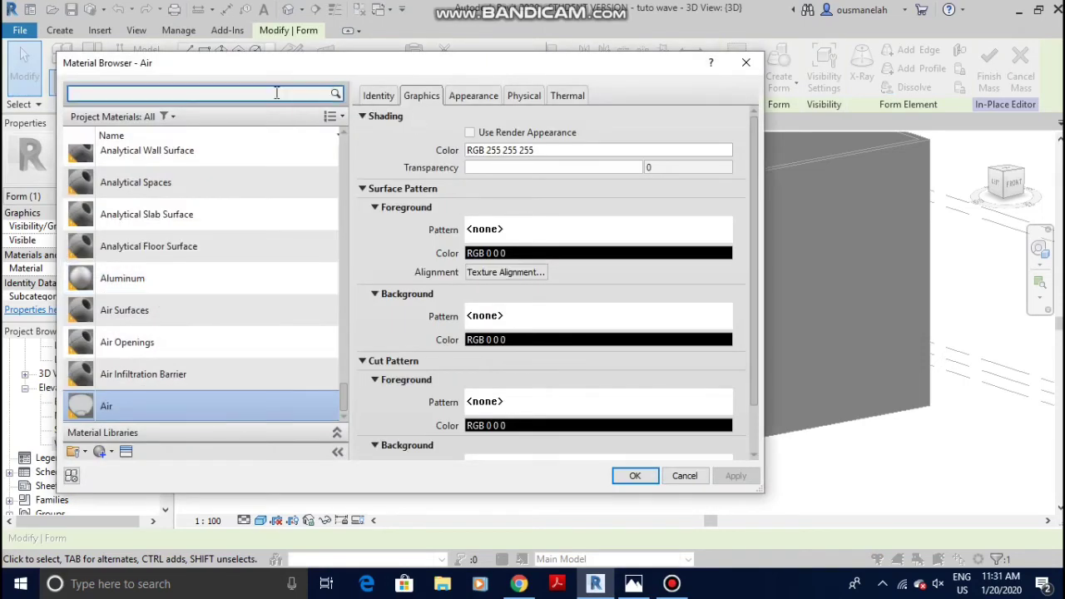
pyautogui.write('W')
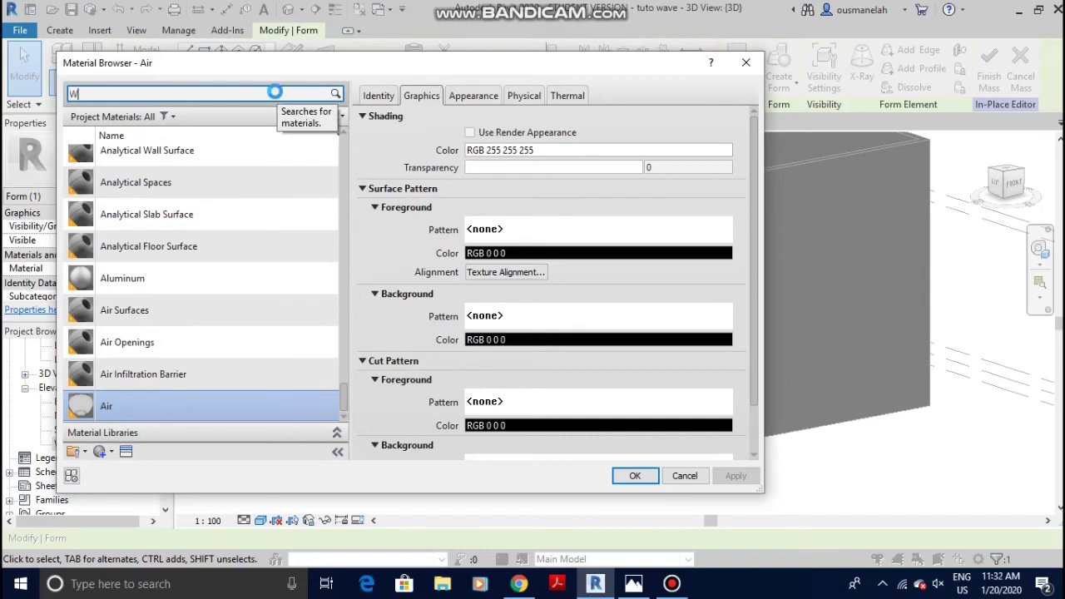
pyautogui.write('OOD')
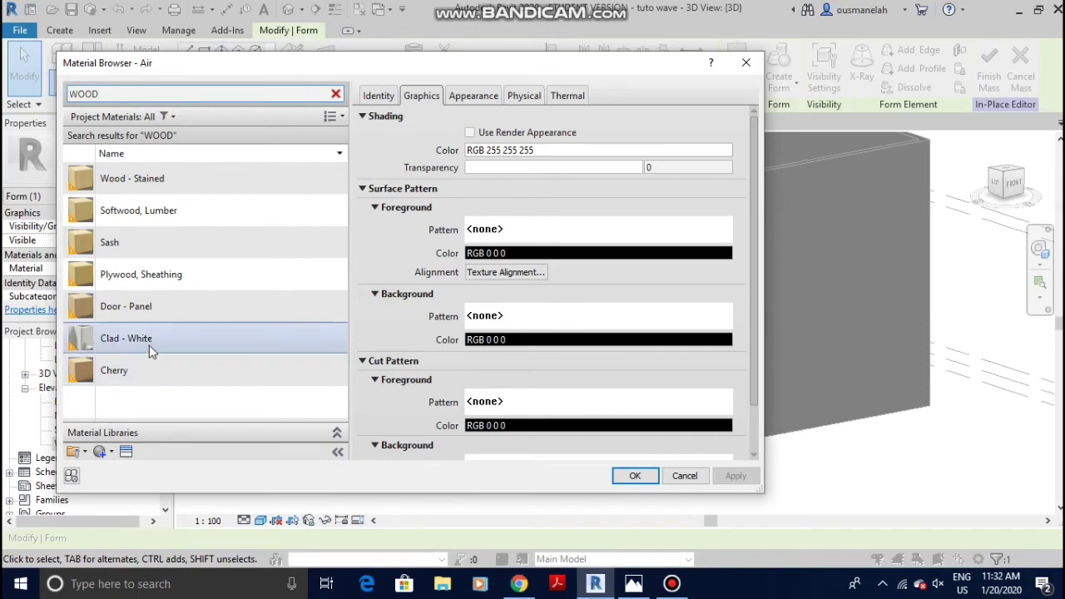
pyautogui.click(175, 178)
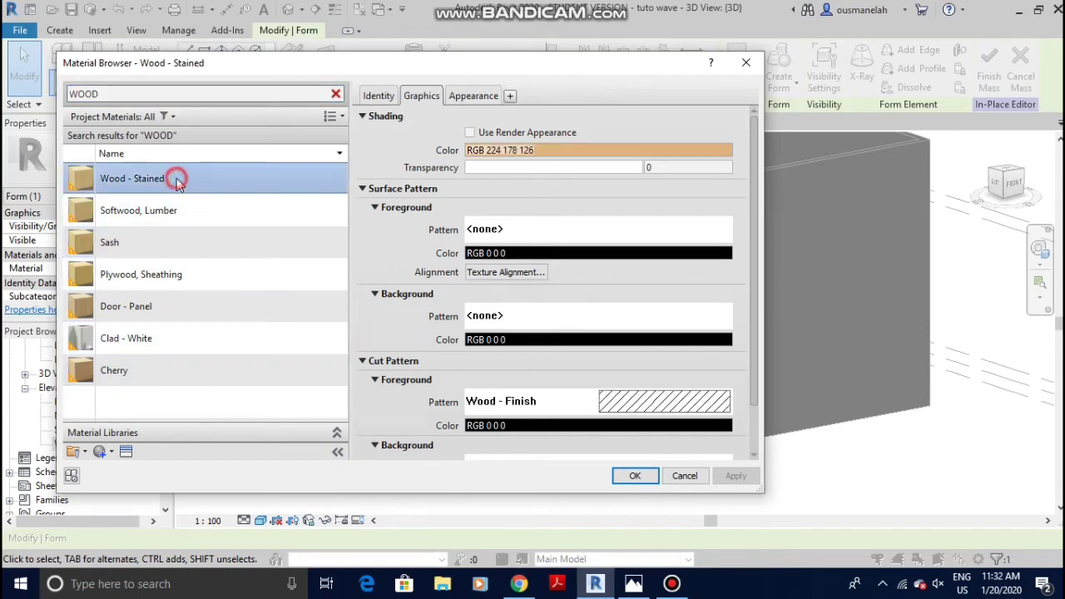
# Make Wood - Stained use its render appearance for shading and apply the material to the façade form
pyautogui.click(470, 133)
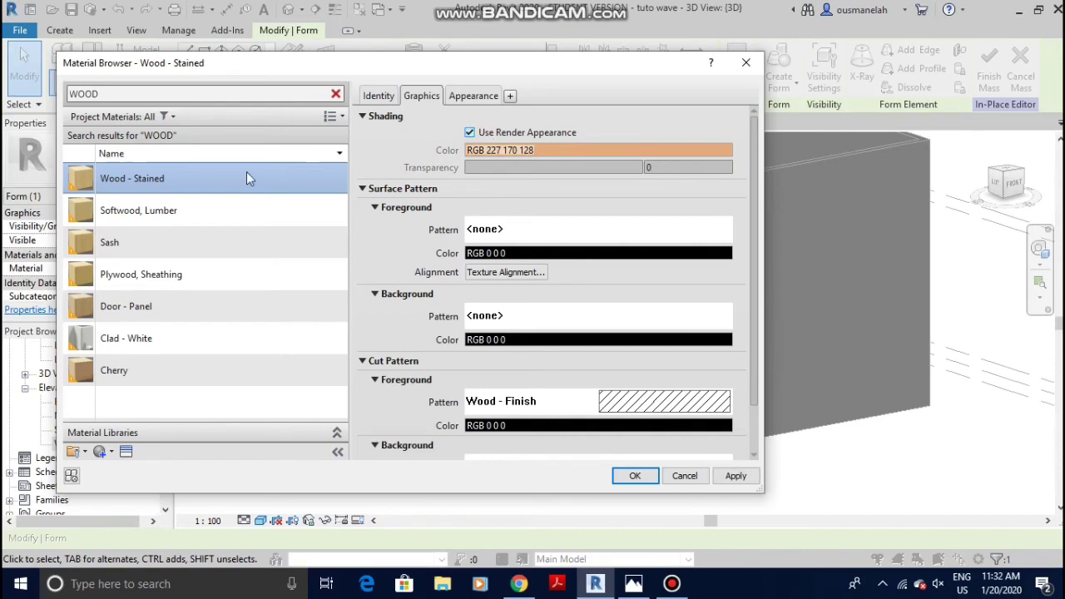
pyautogui.click(735, 476)
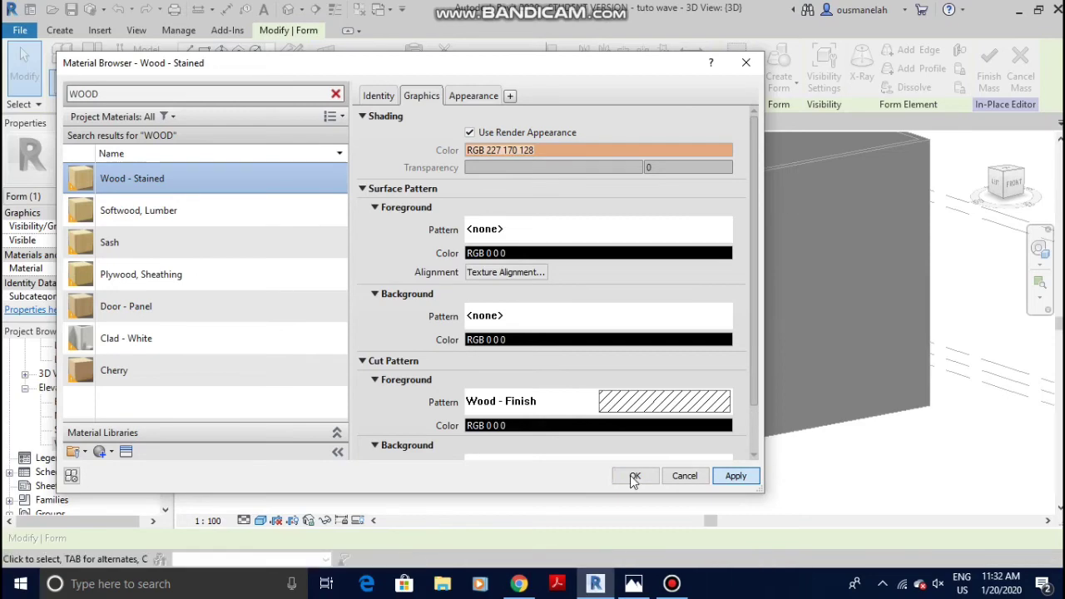
pyautogui.click(634, 475)
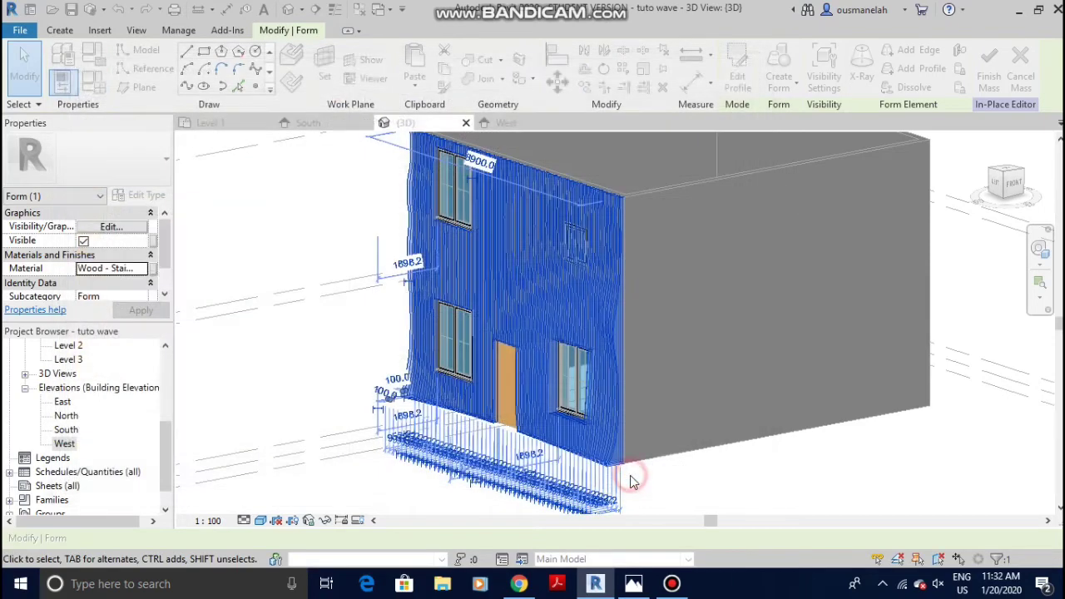
pyautogui.click(682, 499)
# Check the wood-clad fins in 3D and finish the in-place mass
pyautogui.scroll(4, 578, 216)
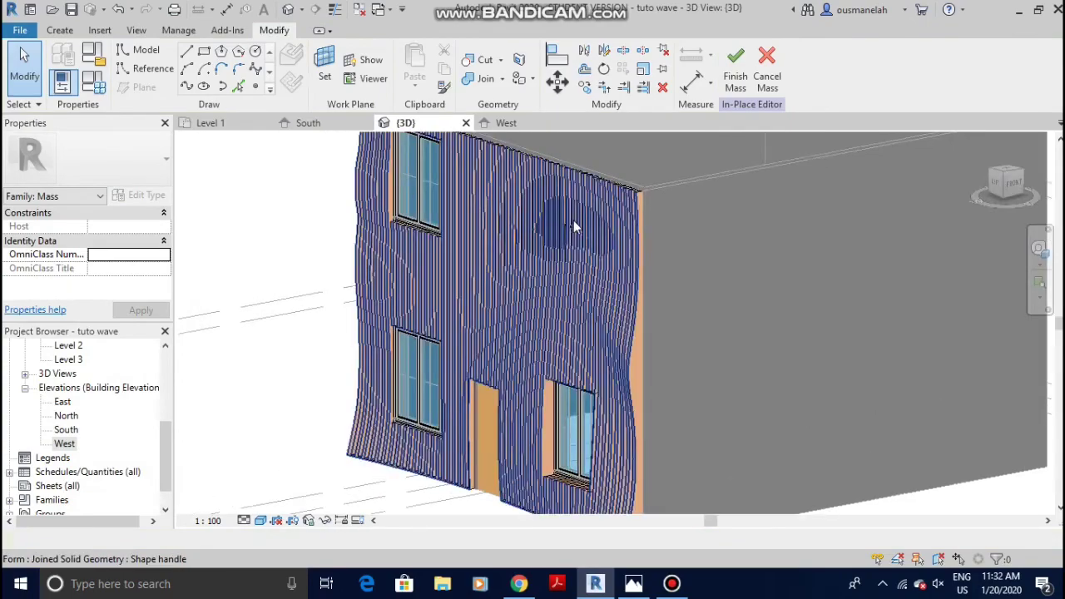
pyautogui.scroll(-4, 645, 214)
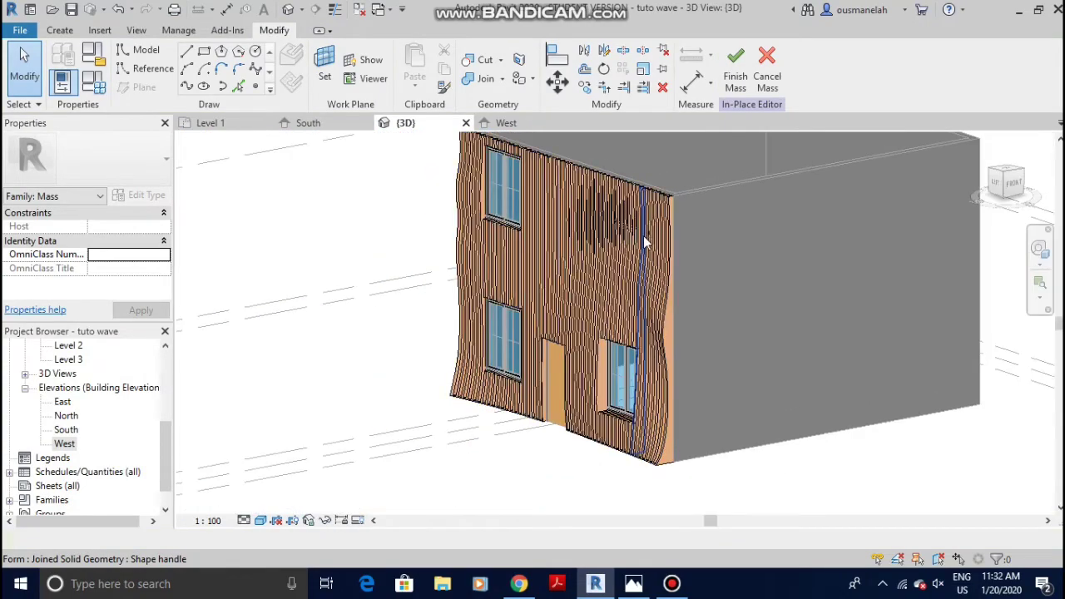
pyautogui.moveTo(641, 238)
pyautogui.keyDown('shift'); pyautogui.mouseDown(button='middle')
pyautogui.moveTo(606, 178)
pyautogui.moveTo(549, 196)
pyautogui.moveTo(723, 160)
pyautogui.mouseUp(button='middle'); pyautogui.keyUp('shift')
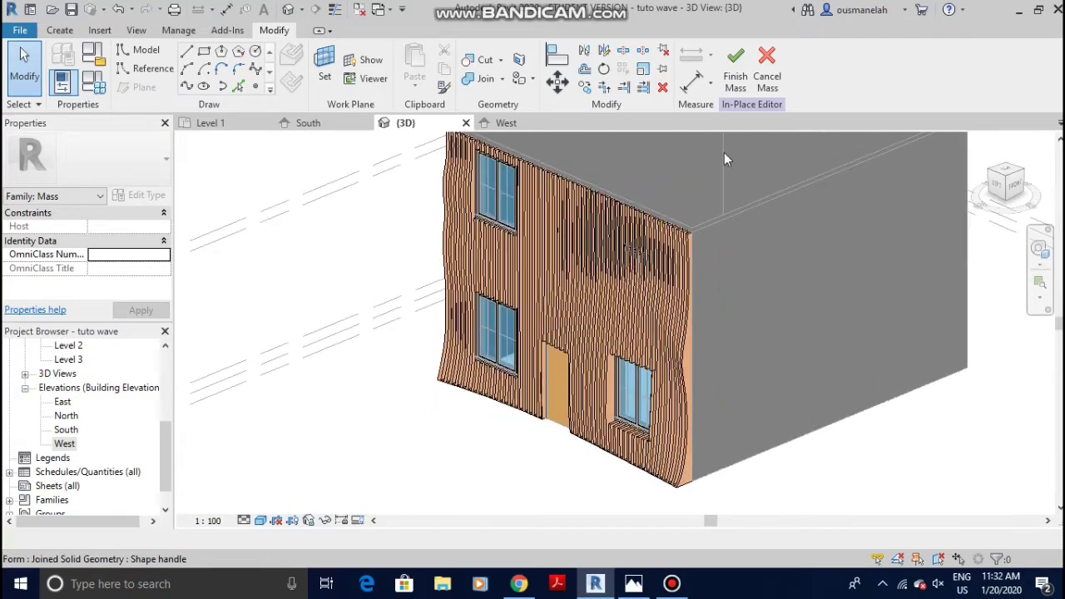
pyautogui.click(735, 73)
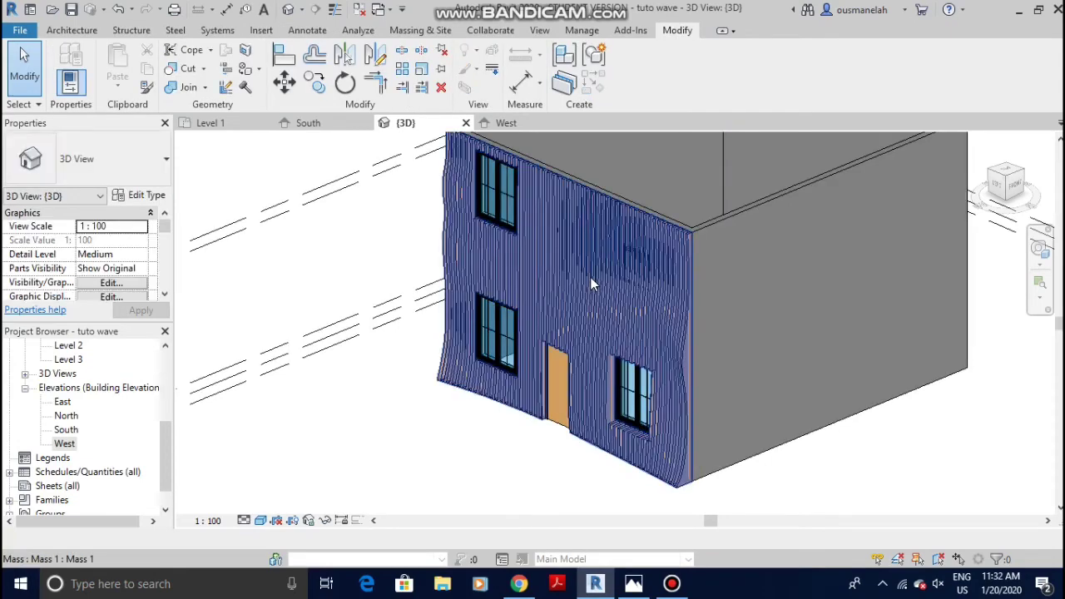
pyautogui.scroll(-3, 590, 287)
pyautogui.click(815, 472)
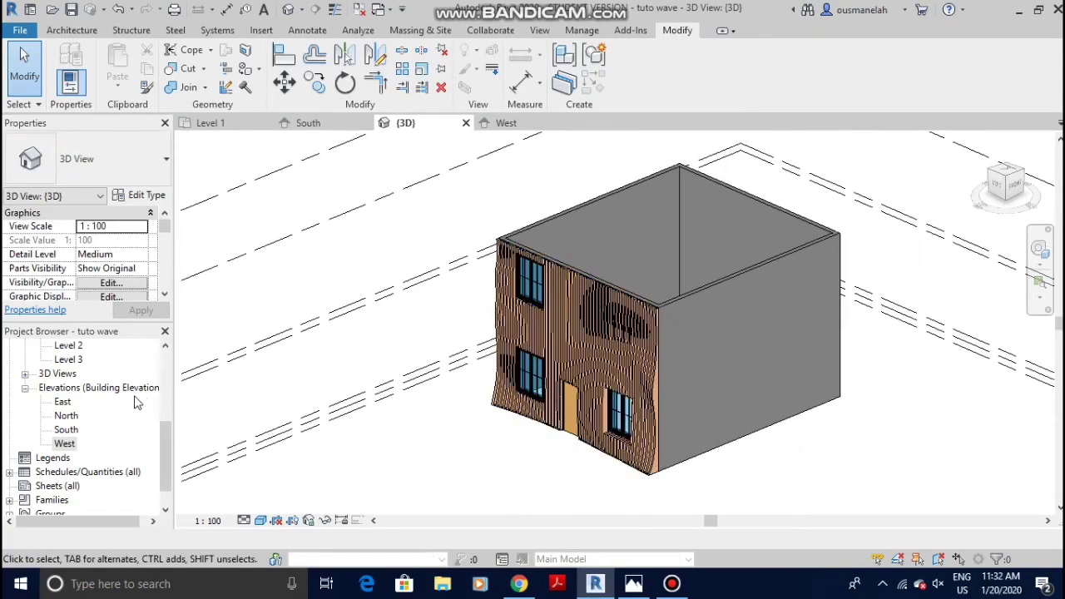
# In the Level 1 plan, place a perspective camera southwest of the building, aimed northeast across the façade
pyautogui.scroll(2, 140, 403)
pyautogui.click(234, 123)
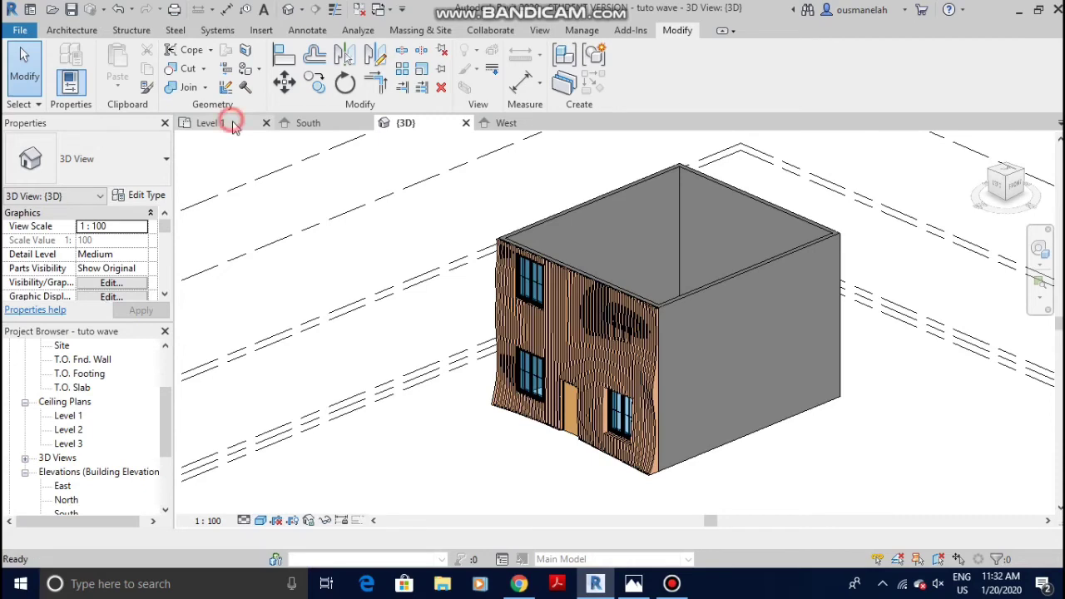
pyautogui.click(539, 30)
pyautogui.click(442, 83)
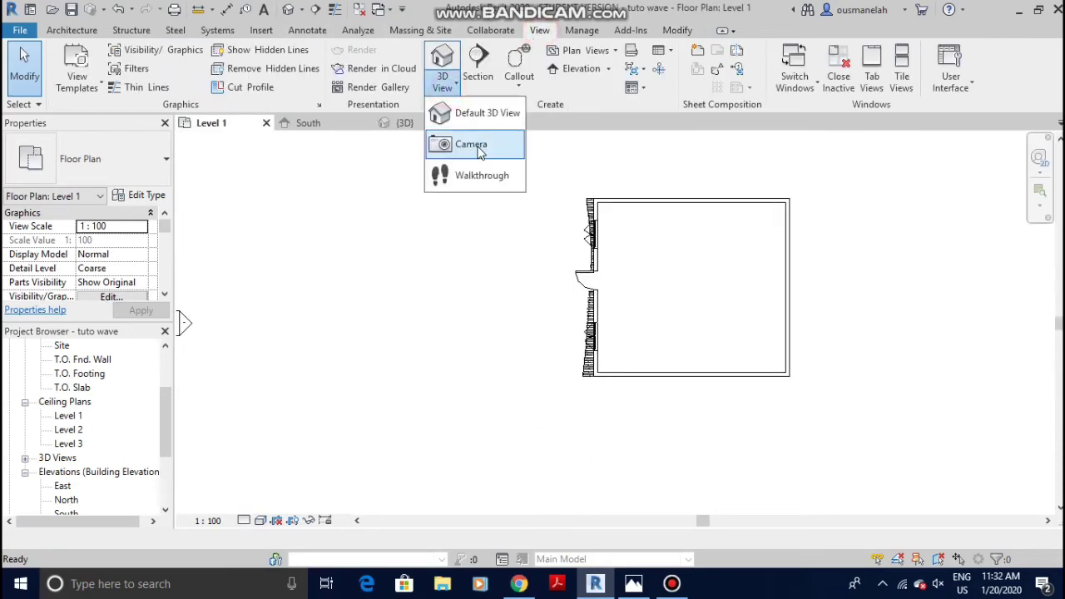
pyautogui.click(472, 145)
pyautogui.scroll(-2, 497, 438)
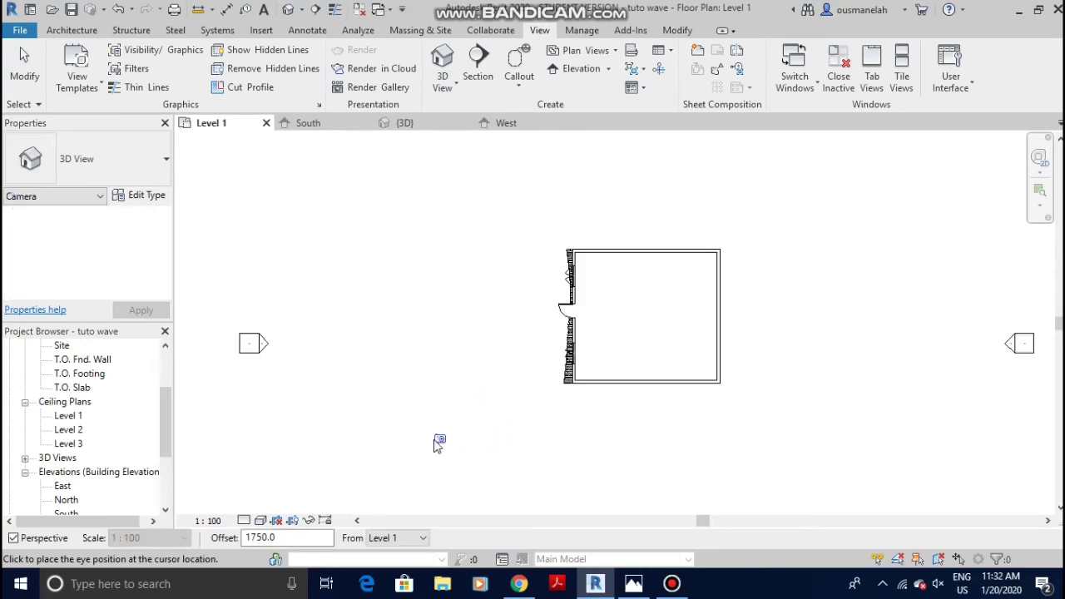
pyautogui.click(355, 450)
pyautogui.click(672, 235)
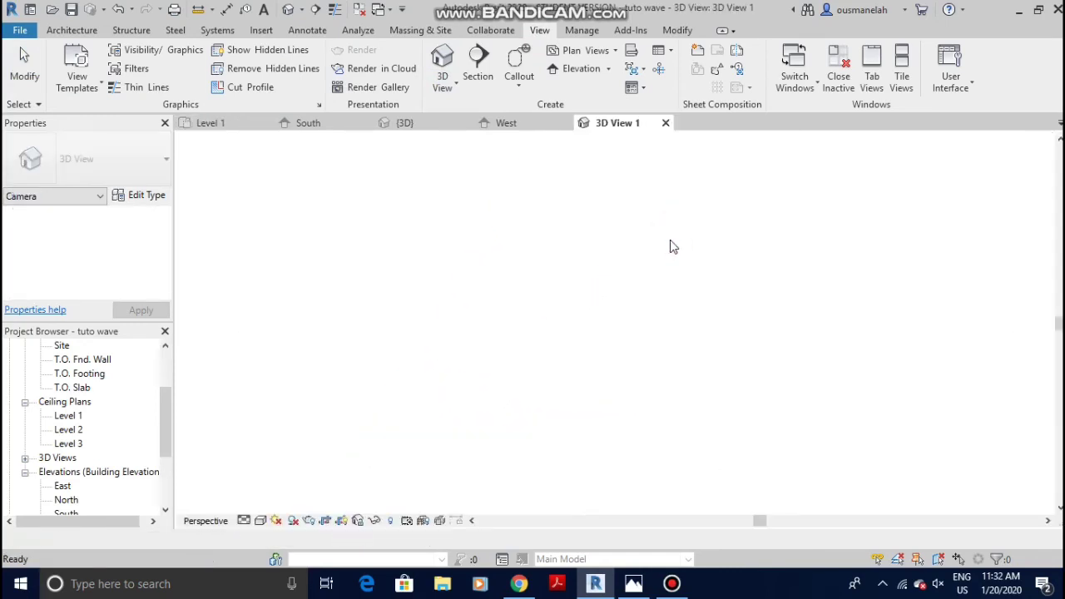
pyautogui.scroll(2, 584, 421)
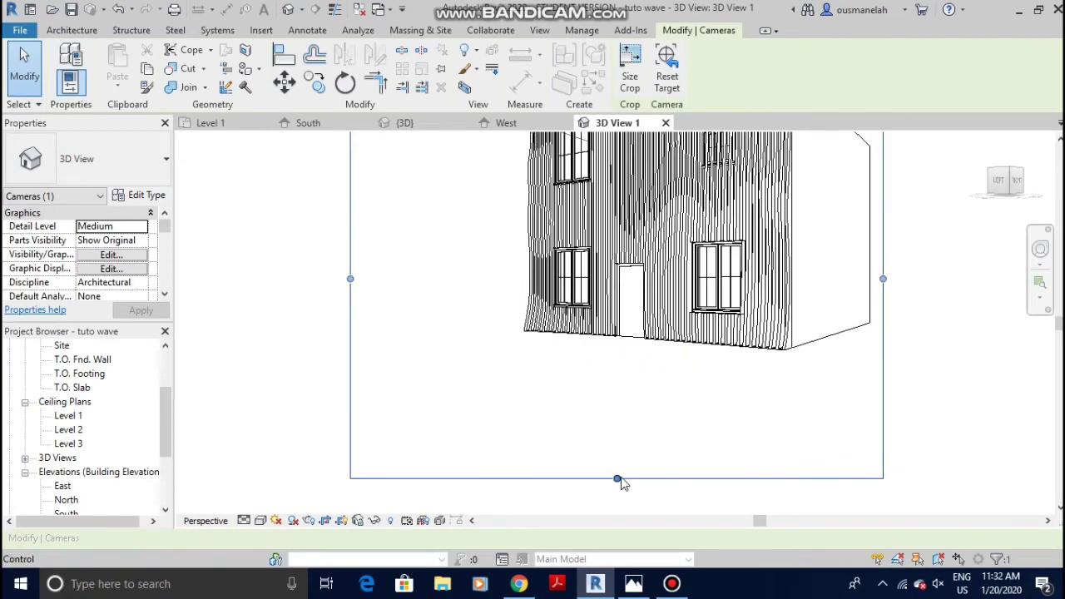
# Adjust the camera view's crop region, raising its lower edge toward the building's base and its upper edge above the roofline
pyautogui.moveTo(616, 479); pyautogui.dragTo(639, 376)
pyautogui.click(854, 453)
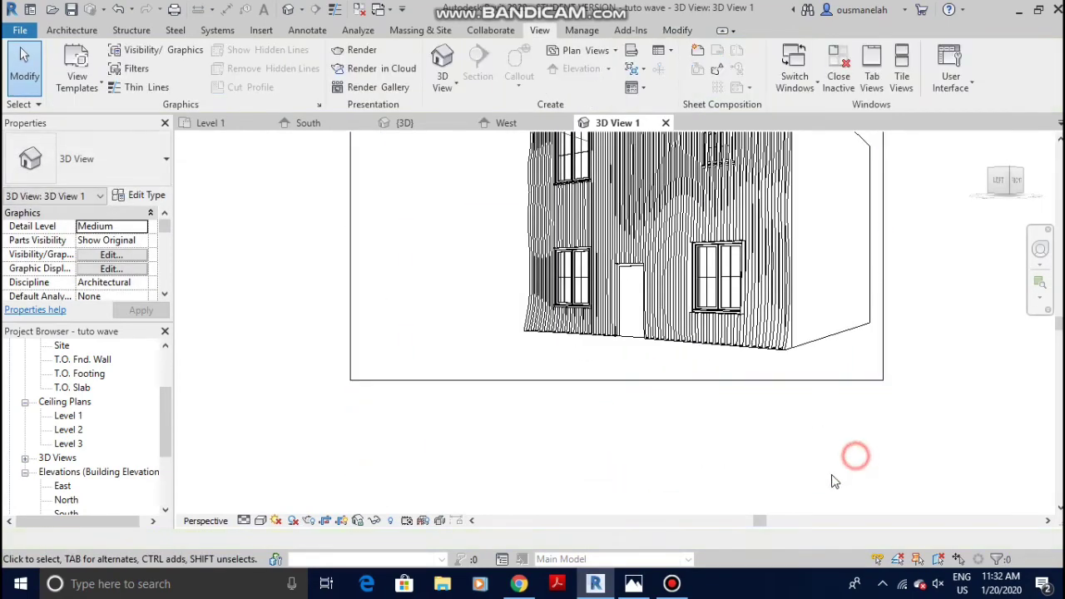
pyautogui.scroll(-4, 823, 445)
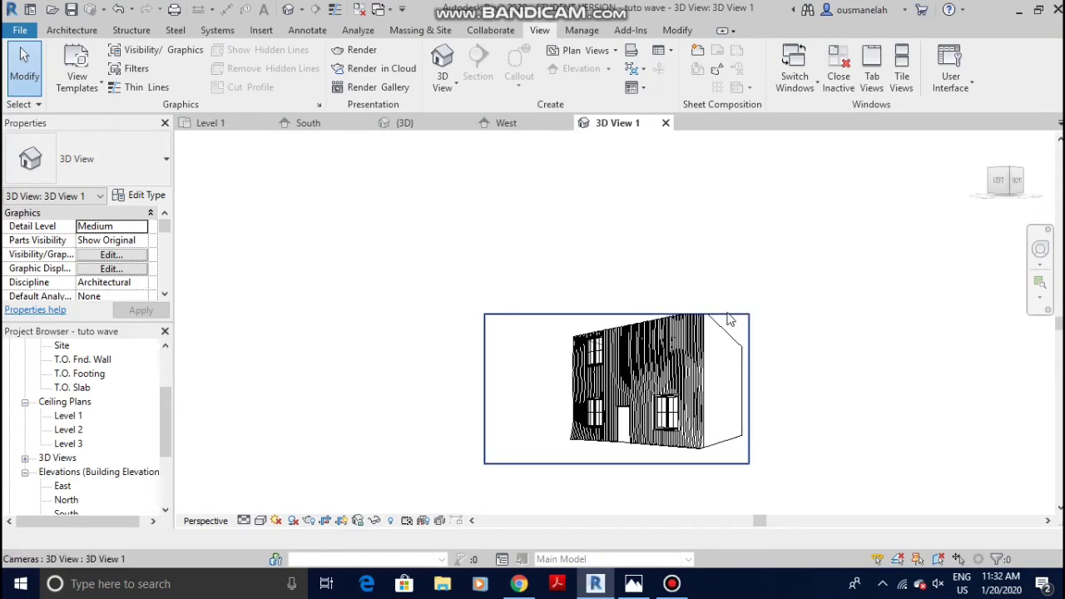
pyautogui.click(699, 314)
pyautogui.moveTo(616, 315); pyautogui.dragTo(616, 295)
pyautogui.click(824, 306)
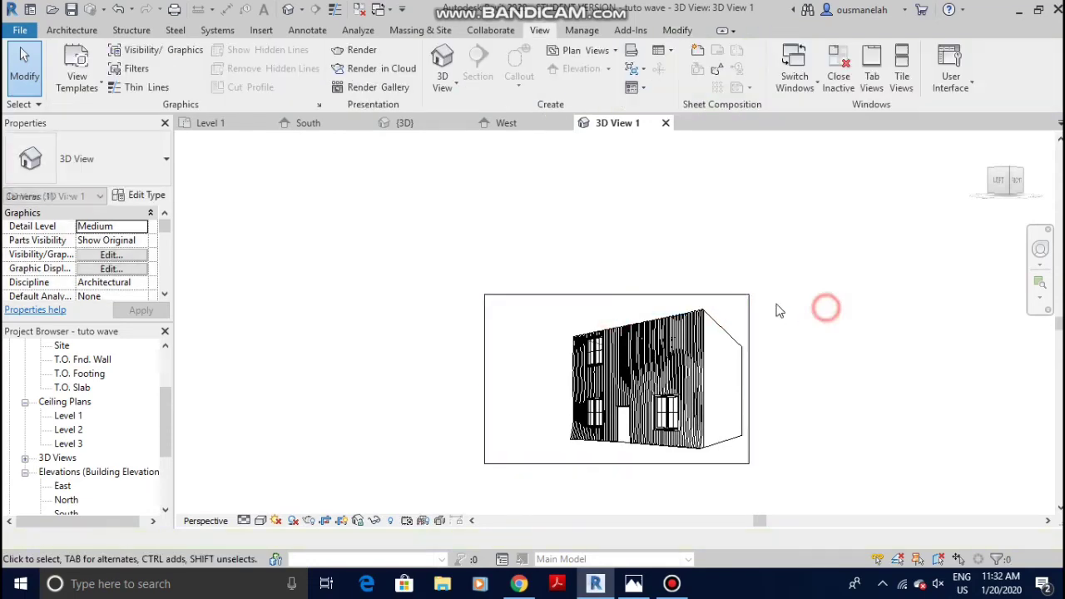
pyautogui.scroll(3, 734, 316)
pyautogui.moveTo(747, 267); pyautogui.dragTo(795, 160, button='middle')
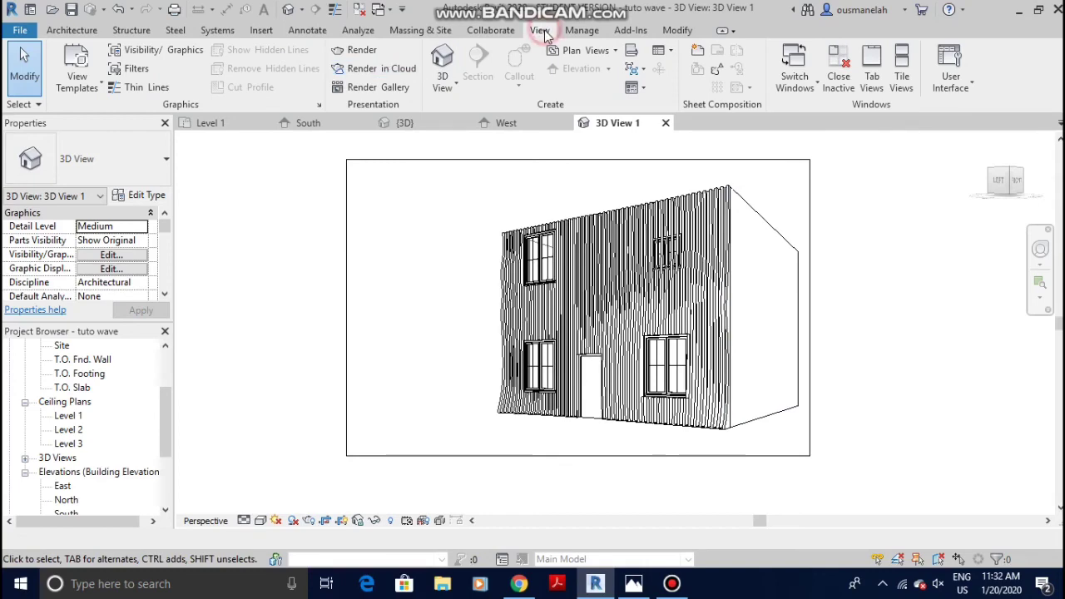
# Set up a cloud render of 3D View 1 as a still image with Final quality and Medium (1 Mega Pixel) size
pyautogui.click(391, 75)
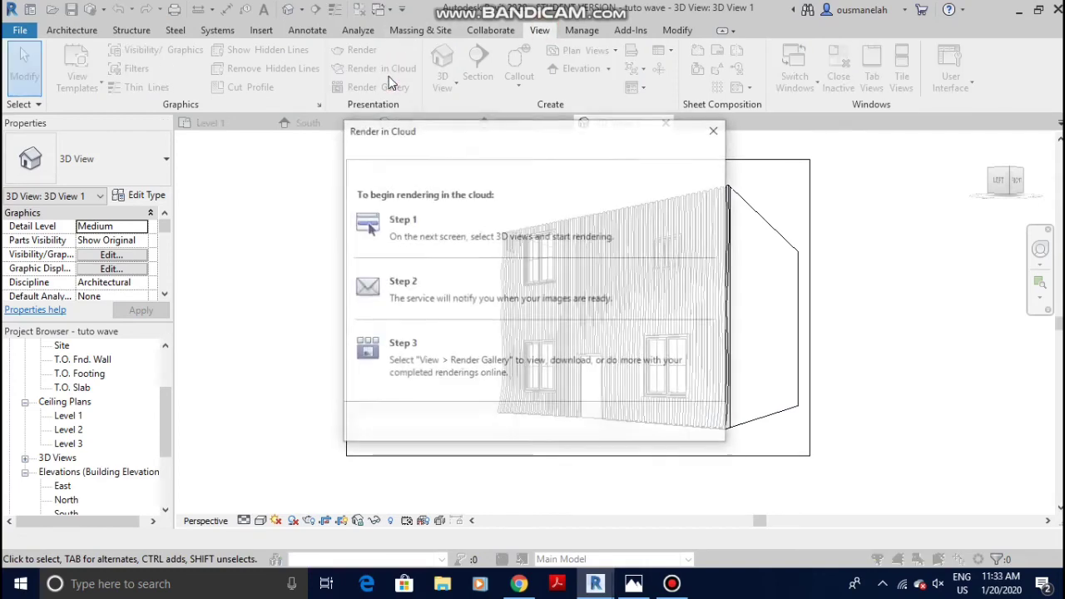
pyautogui.click(672, 425)
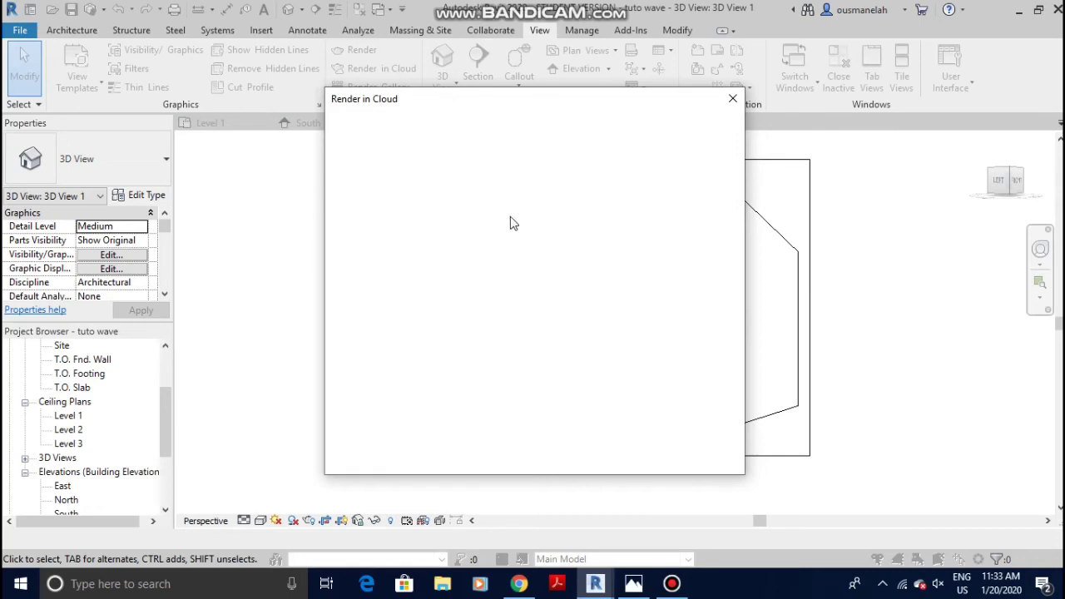
pyautogui.click(518, 169)
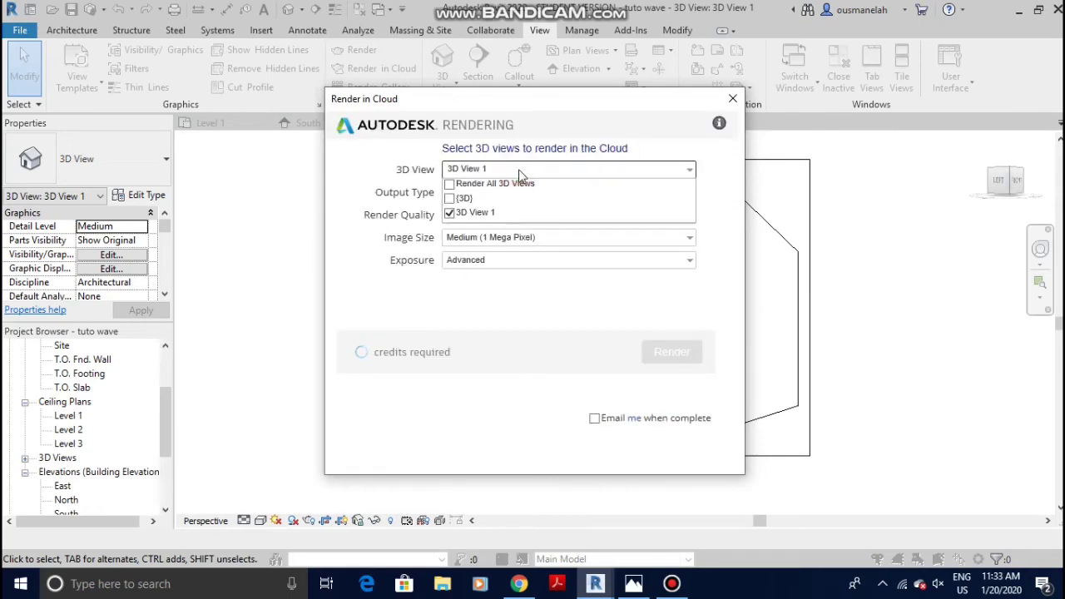
pyautogui.click(518, 169)
pyautogui.click(518, 193)
pyautogui.click(516, 195)
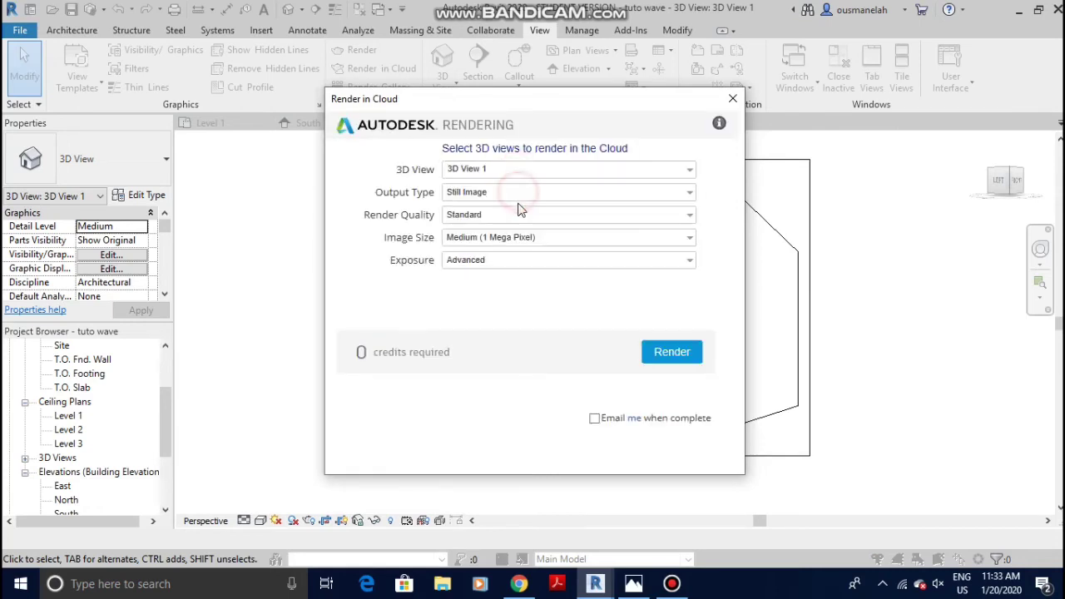
pyautogui.click(518, 214)
pyautogui.click(519, 245)
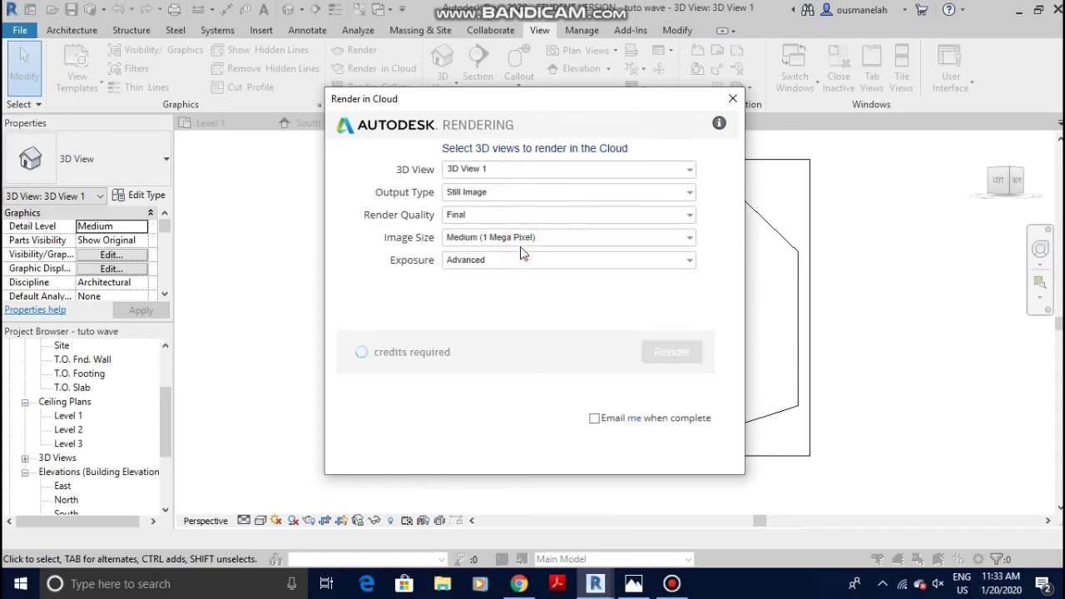
pyautogui.click(524, 238)
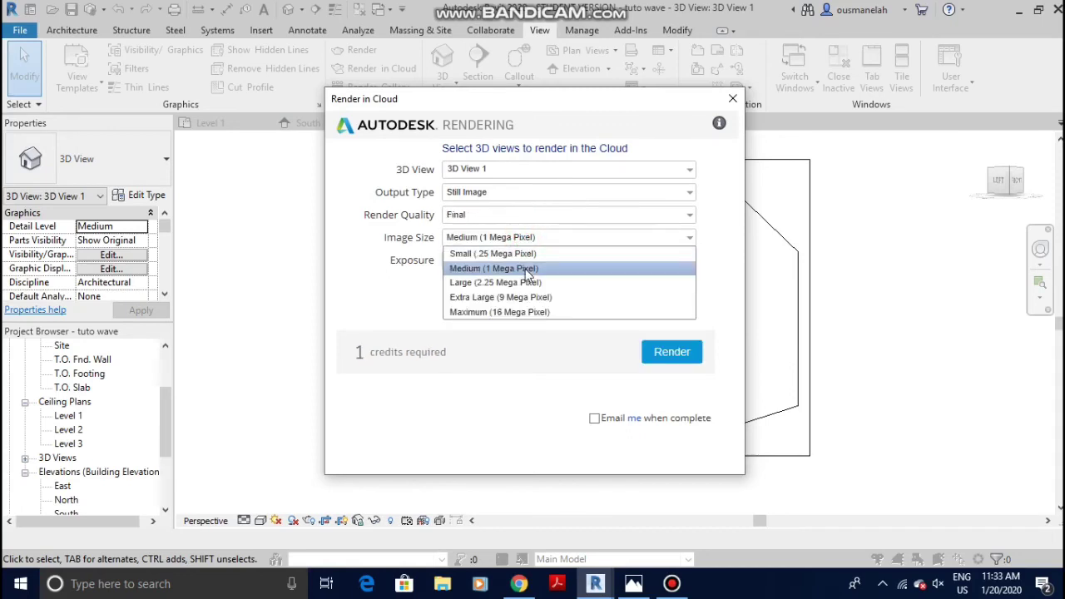
pyautogui.click(528, 269)
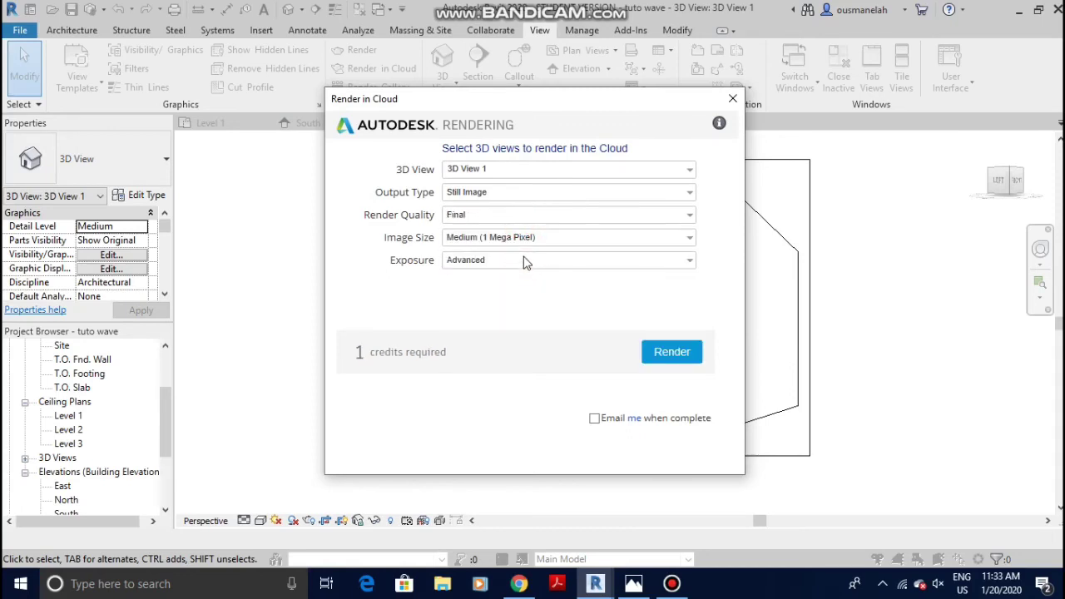
# Request an e-mail notification on completion and start the cloud render
pyautogui.click(524, 262)
pyautogui.click(524, 276)
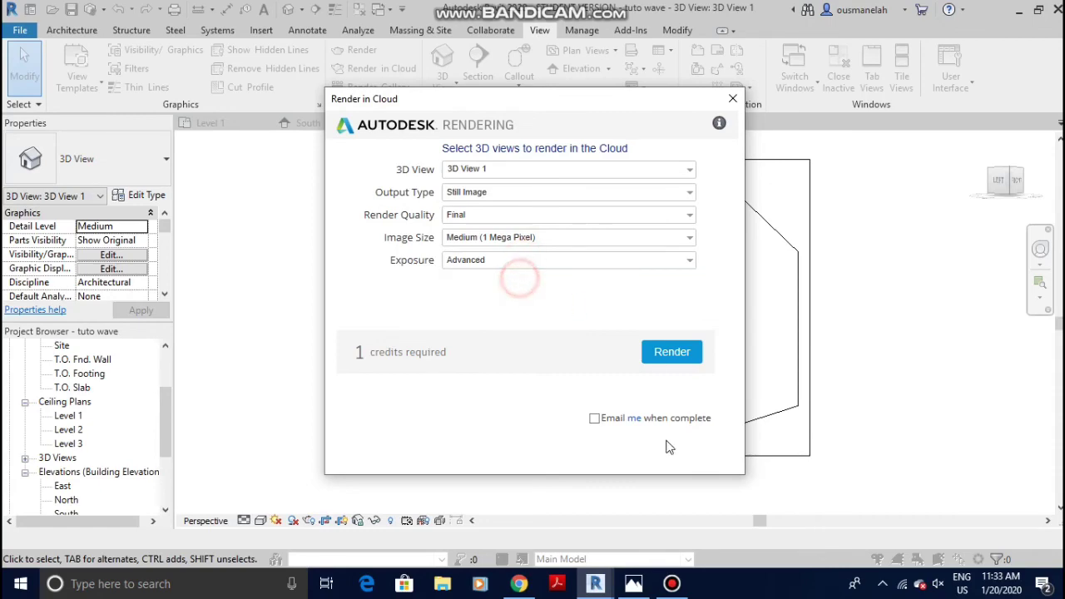
pyautogui.click(593, 420)
pyautogui.click(673, 353)
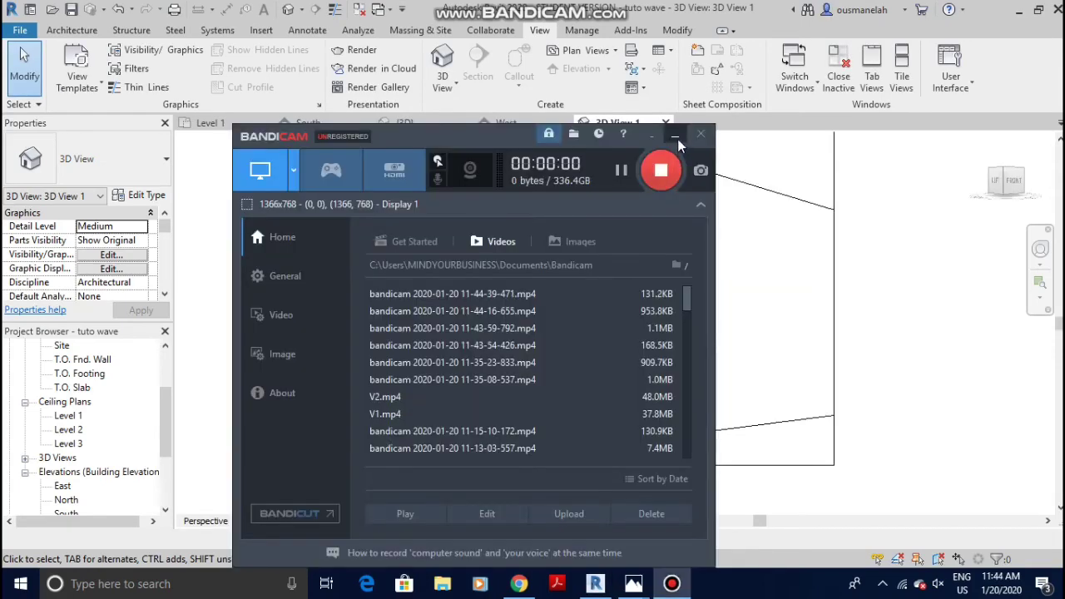
# Switch to Photos, examine the rendered image of 3D View 1, and close it
pyautogui.click(677, 139)
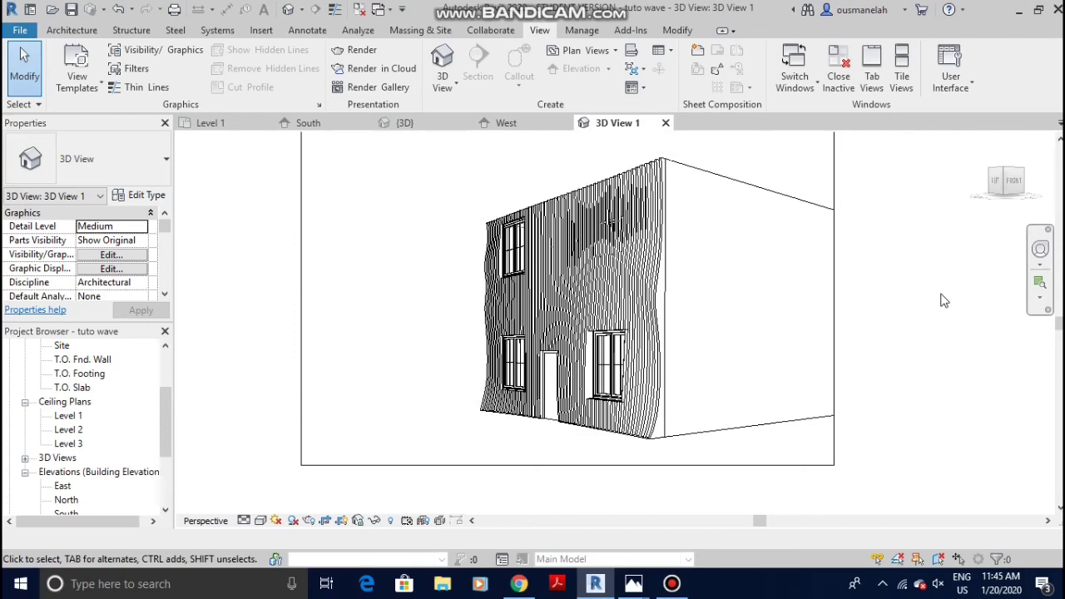
pyautogui.moveTo(633, 583)
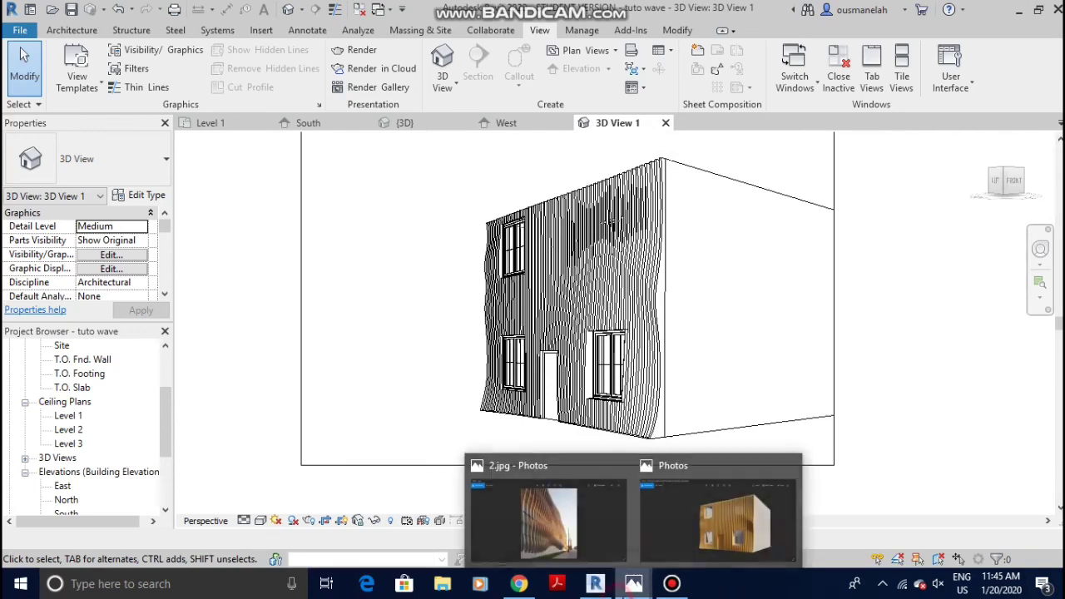
pyautogui.click(674, 547)
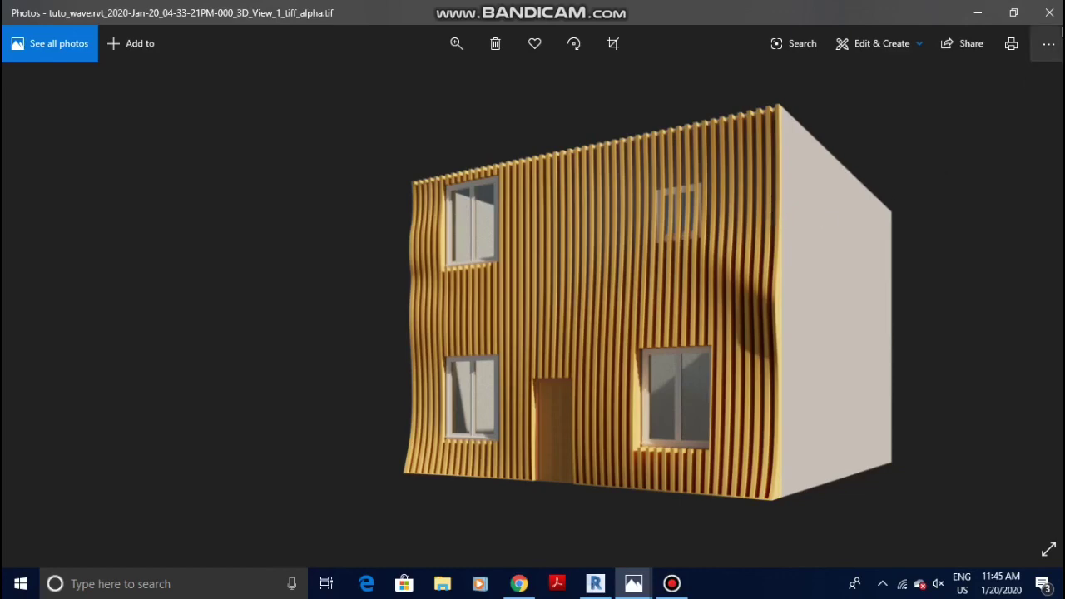
pyautogui.click(1049, 13)
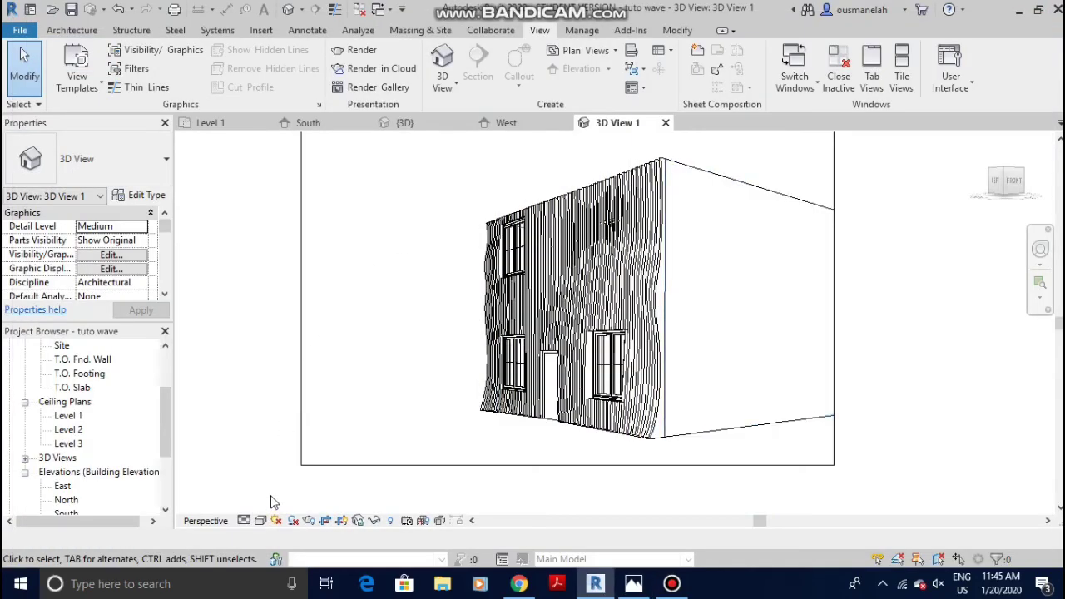
# Set the visual style of the 3D View 1 camera view to Consistent Colors
pyautogui.click(262, 521)
pyautogui.click(308, 471)
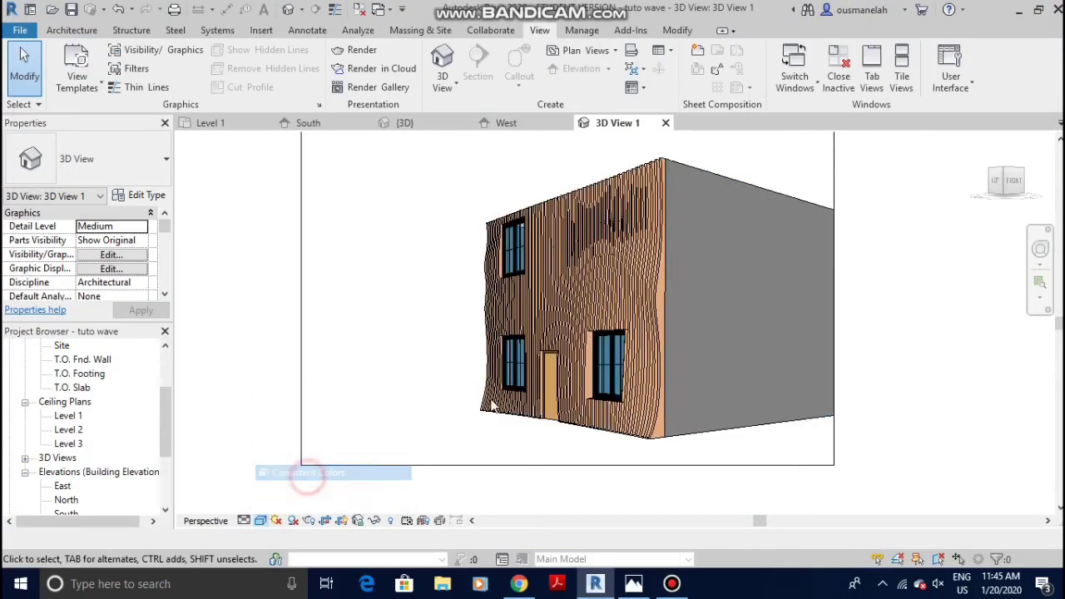
pyautogui.scroll(4, 588, 267)
pyautogui.scroll(-2, 603, 268)
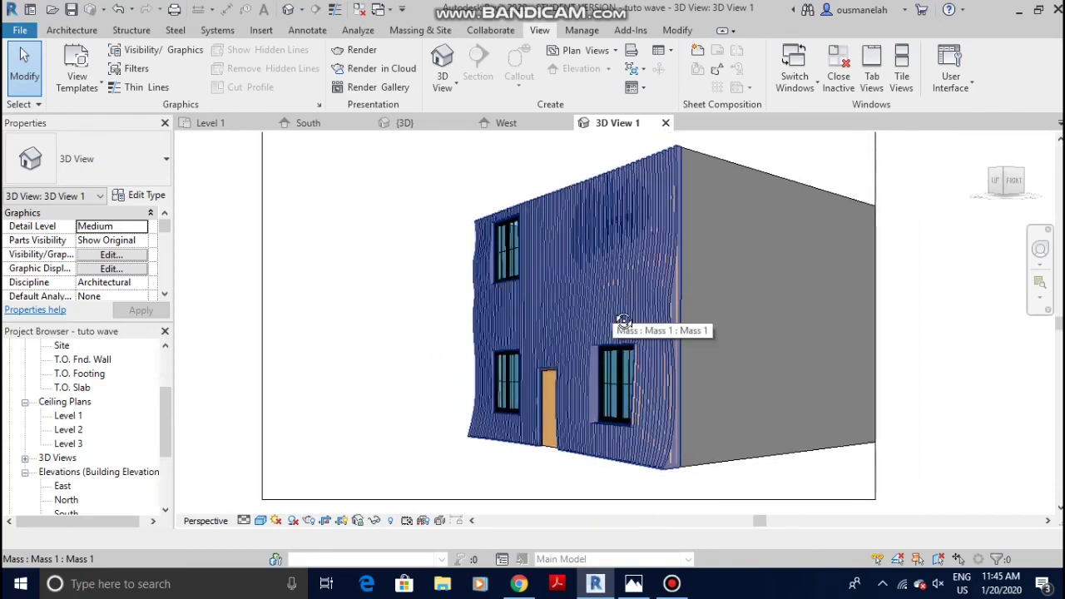
# Examine the wave façade's fins, windows and door from the front, the side and an oblique angle
pyautogui.keyDown('shift'); pyautogui.moveTo(624, 320); pyautogui.dragTo(749, 335, button='middle'); pyautogui.keyUp('shift')
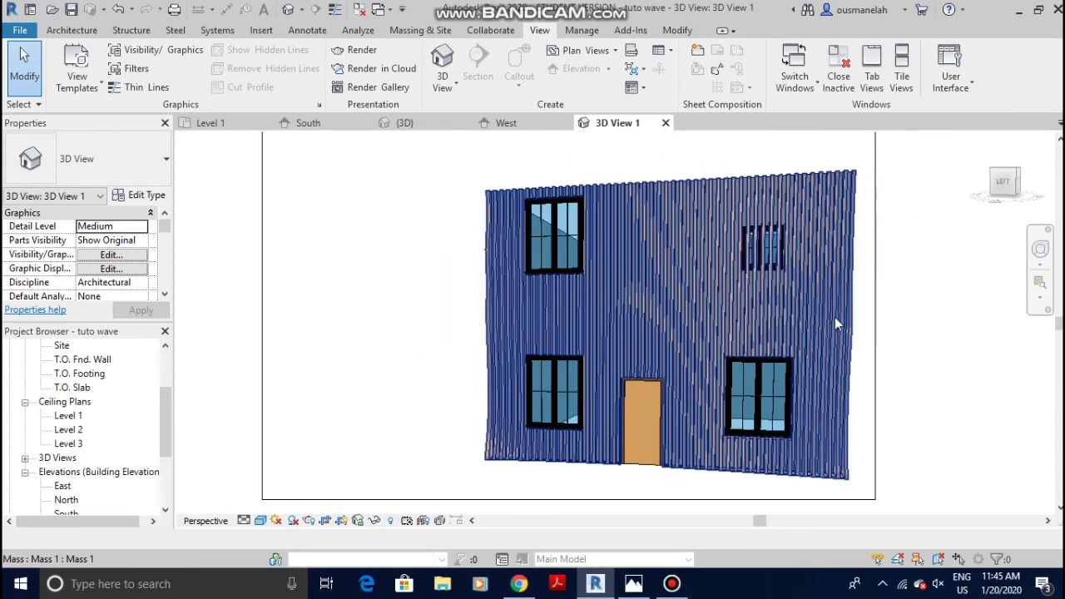
pyautogui.moveTo(852, 274)
pyautogui.keyDown('shift'); pyautogui.mouseDown(button='middle')
pyautogui.moveTo(730, 278)
pyautogui.moveTo(741, 271)
pyautogui.moveTo(687, 265)
pyautogui.mouseUp(button='middle'); pyautogui.keyUp('shift')
pyautogui.scroll(3, 488, 275)
pyautogui.scroll(-3, 515, 233)
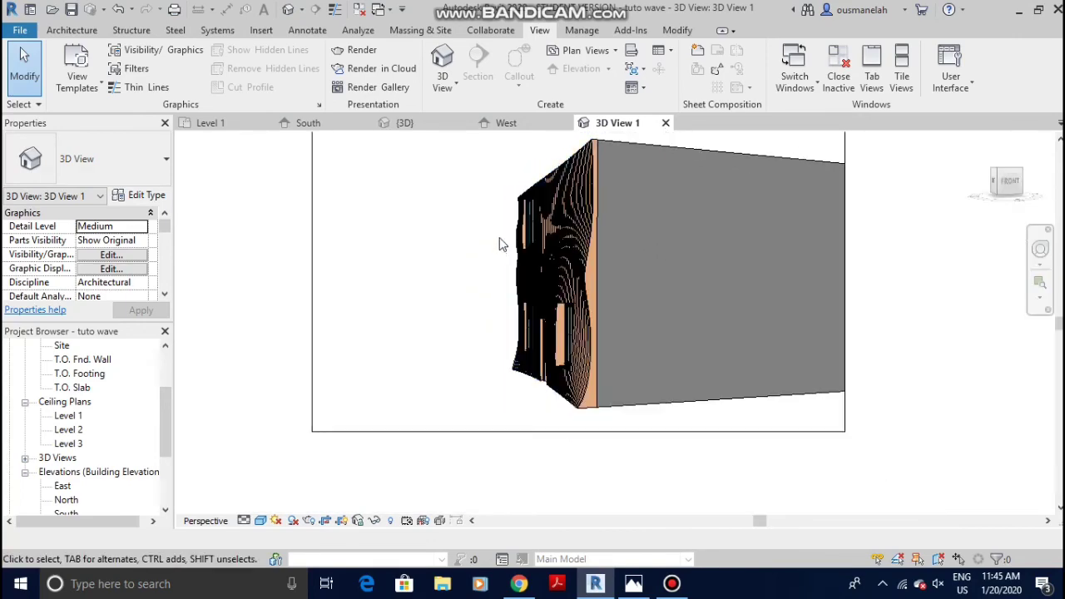
pyautogui.moveTo(499, 243)
pyautogui.keyDown('shift'); pyautogui.mouseDown(button='middle')
pyautogui.moveTo(726, 286)
pyautogui.moveTo(492, 269)
pyautogui.moveTo(532, 309)
pyautogui.moveTo(632, 306)
pyautogui.moveTo(628, 273)
pyautogui.mouseUp(button='middle'); pyautogui.keyUp('shift')
pyautogui.scroll(3, 632, 305)
pyautogui.scroll(-2, 399, 351)
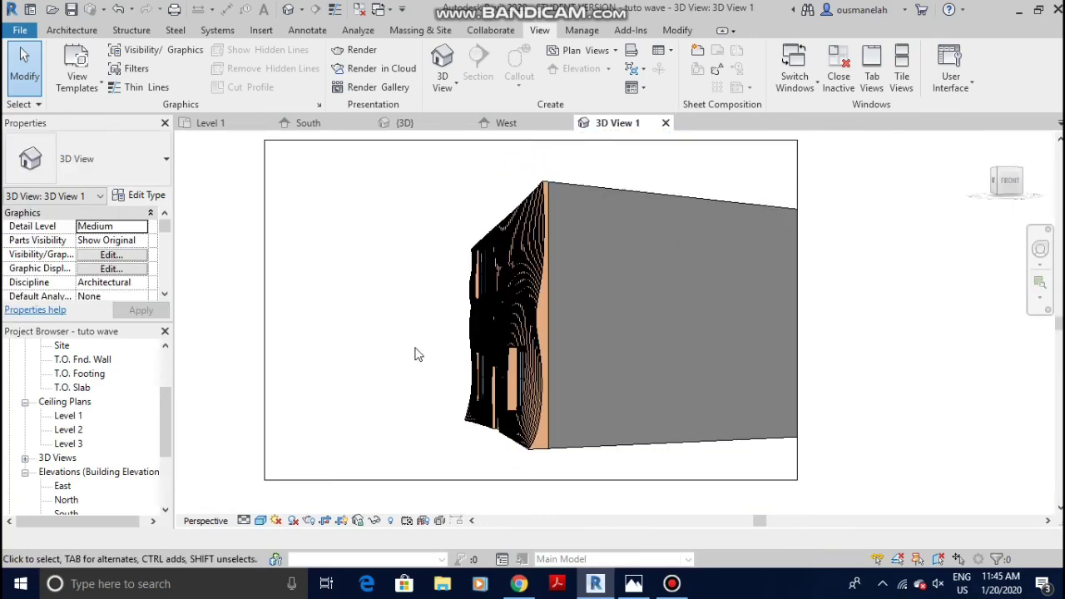
pyautogui.keyDown('shift'); pyautogui.moveTo(417, 354); pyautogui.dragTo(438, 335, button='middle'); pyautogui.keyUp('shift')
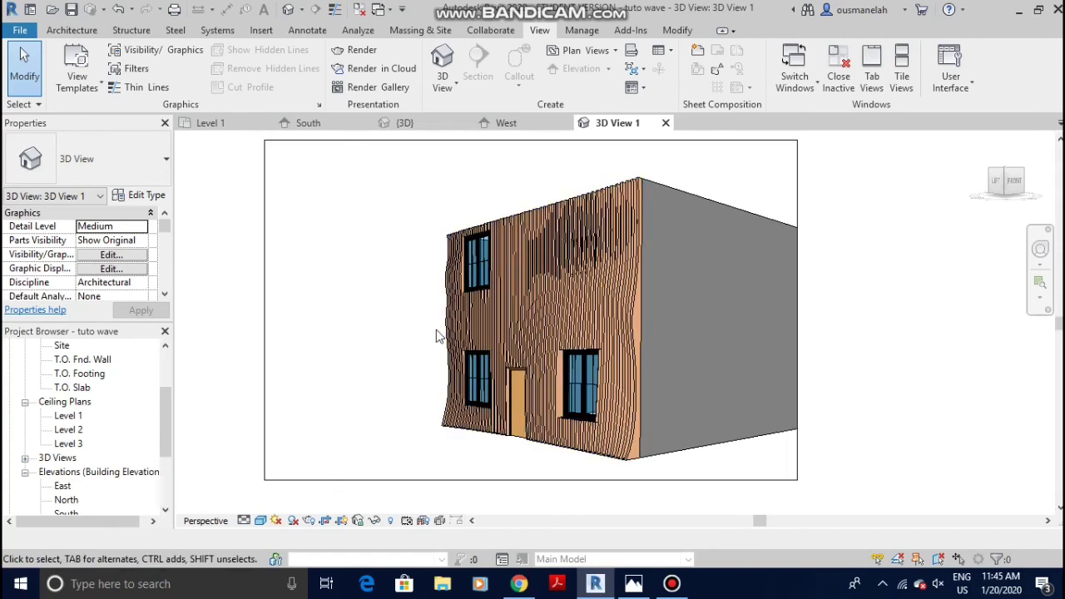